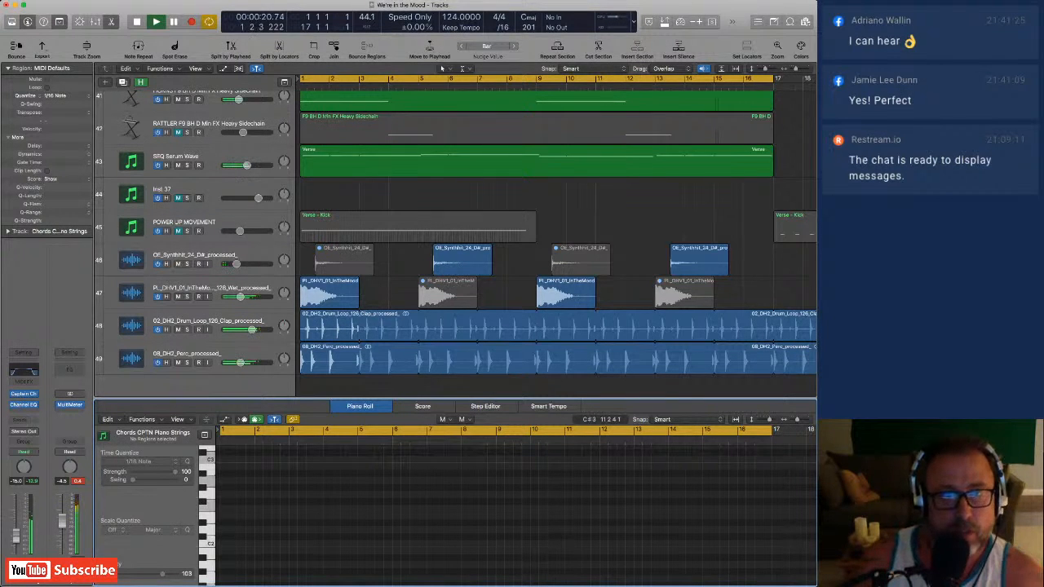
Select the Verse - Kick region on the Kick Millenium track.
scroll(457, 245, up, 5)
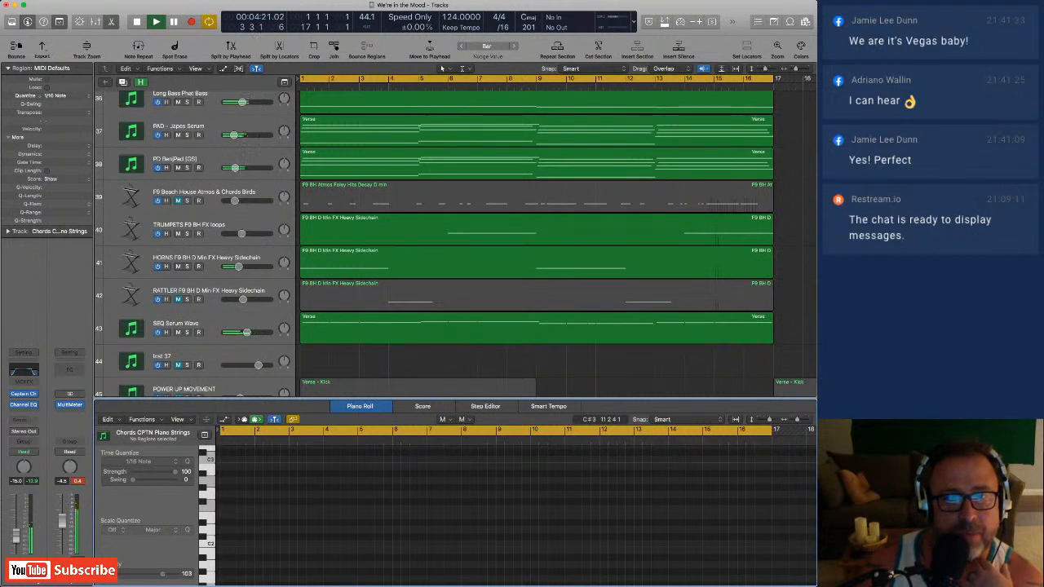
scroll(457, 244, up, 6)
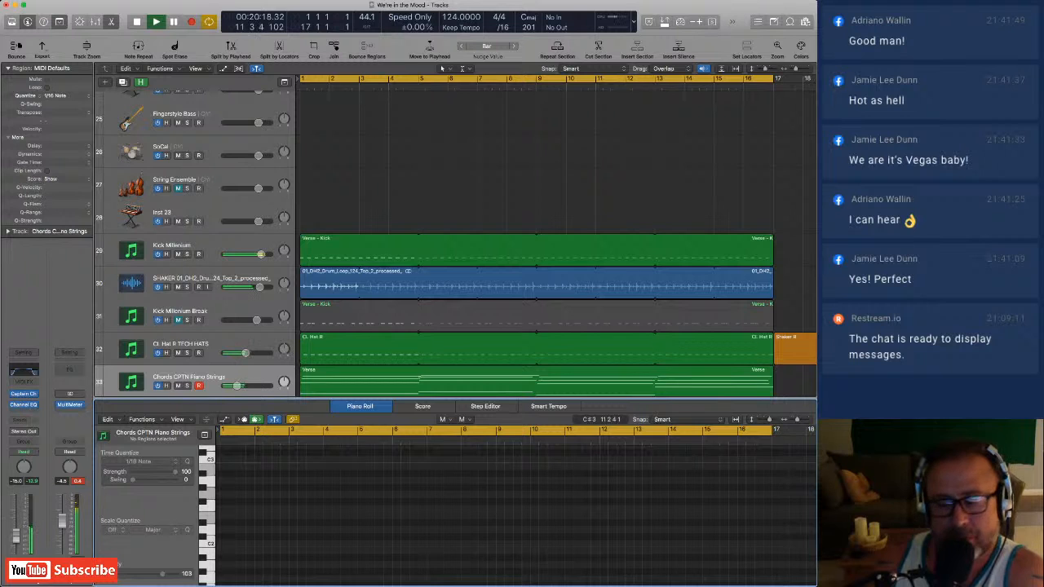
scroll(455, 243, down, 5)
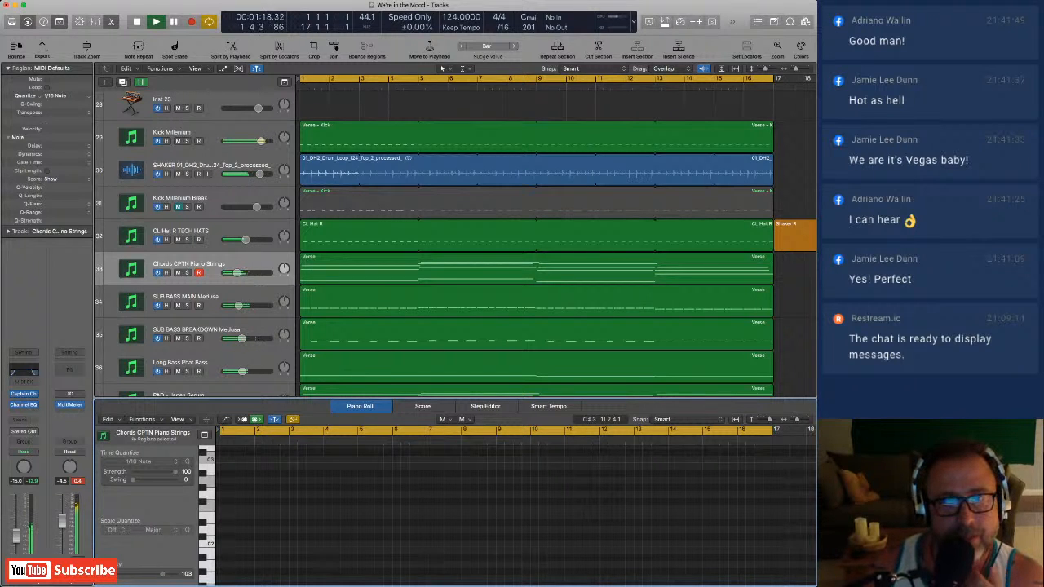
click(359, 137)
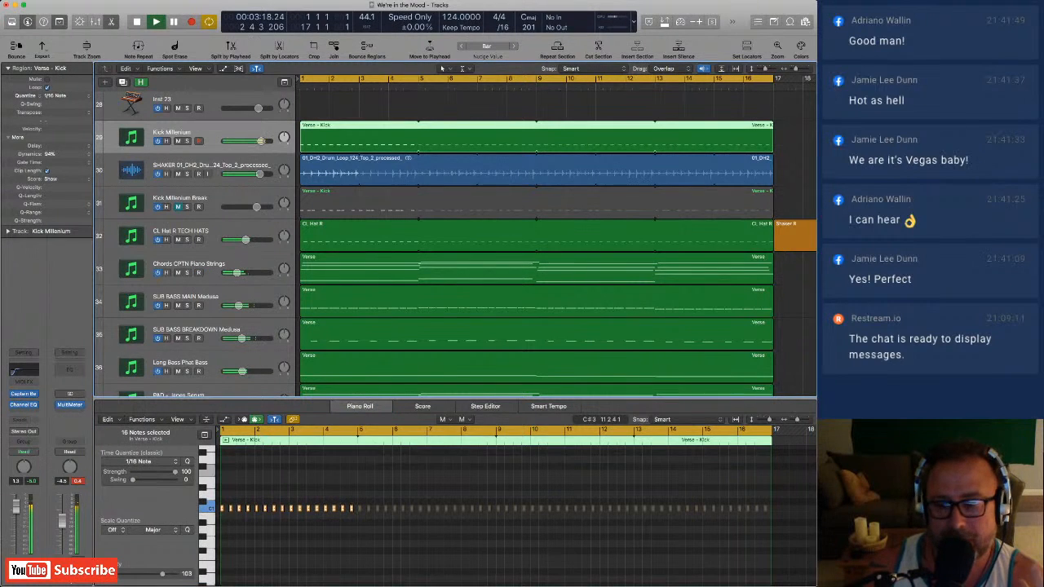
Toggle solo on the Kick Millenium and SHAKER tracks, leaving only Kick Millenium soloed.
key(s)
key(s)
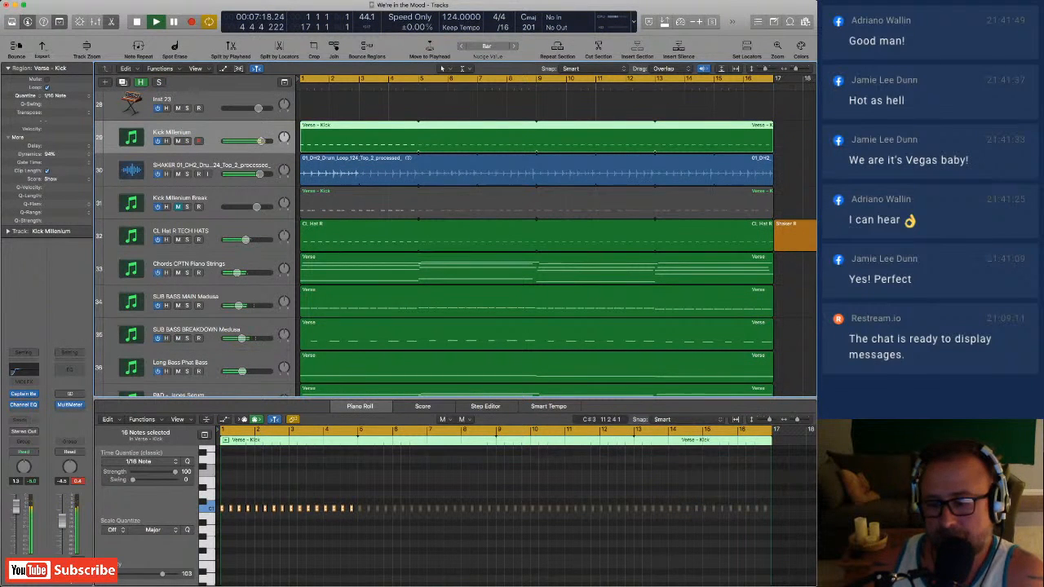
click(187, 174)
click(187, 174)
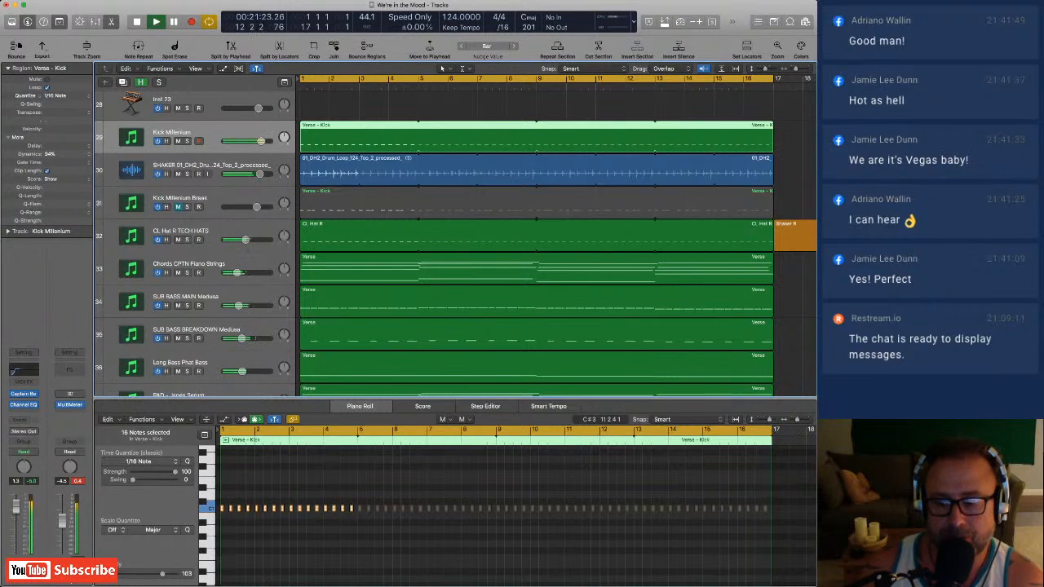
key(s)
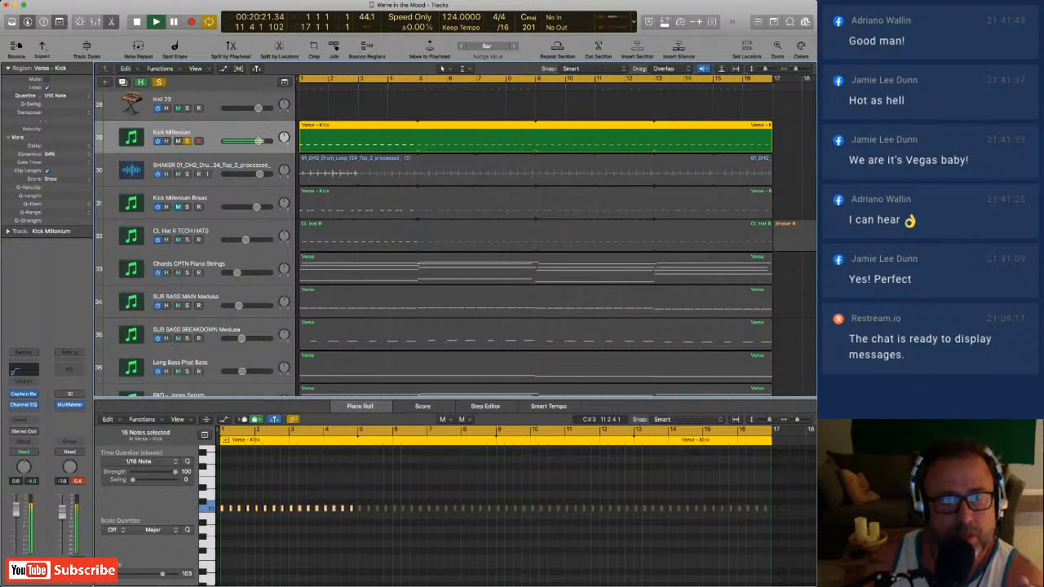
Solo Chords CPTN Piano Strings instead of Kick Millenium and select its Verse region for editing.
click(187, 272)
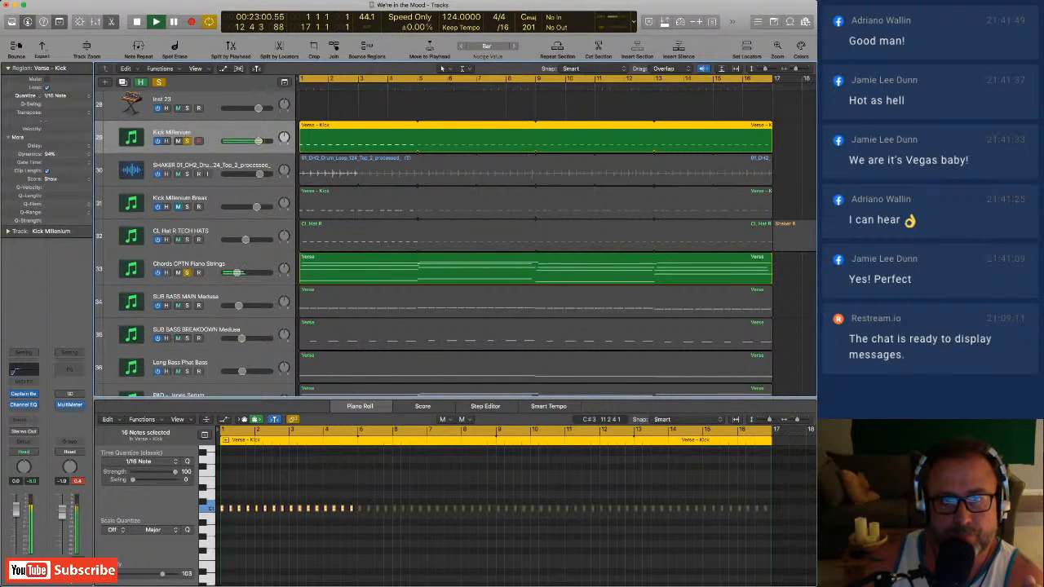
click(187, 141)
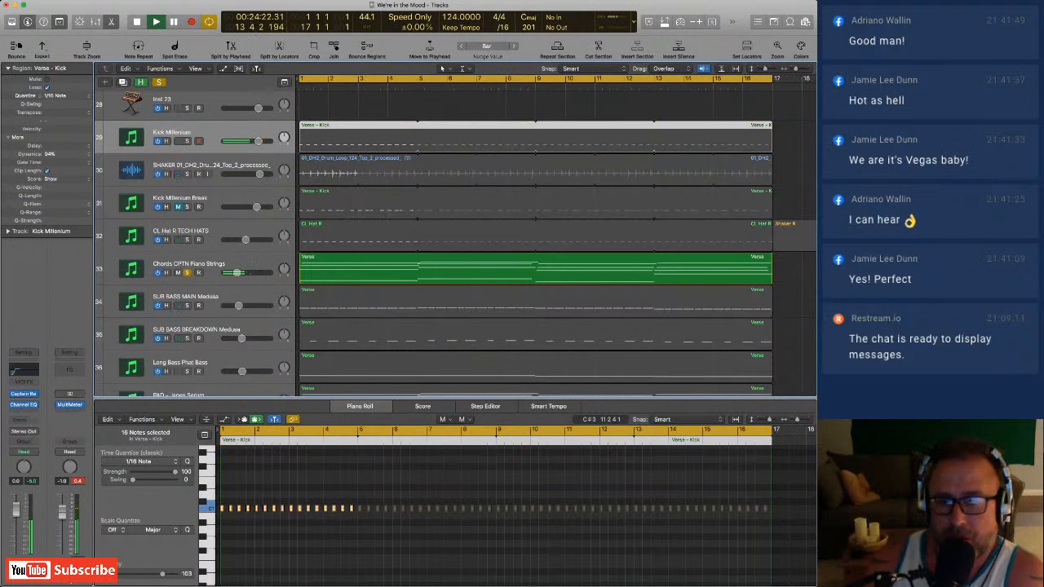
click(189, 264)
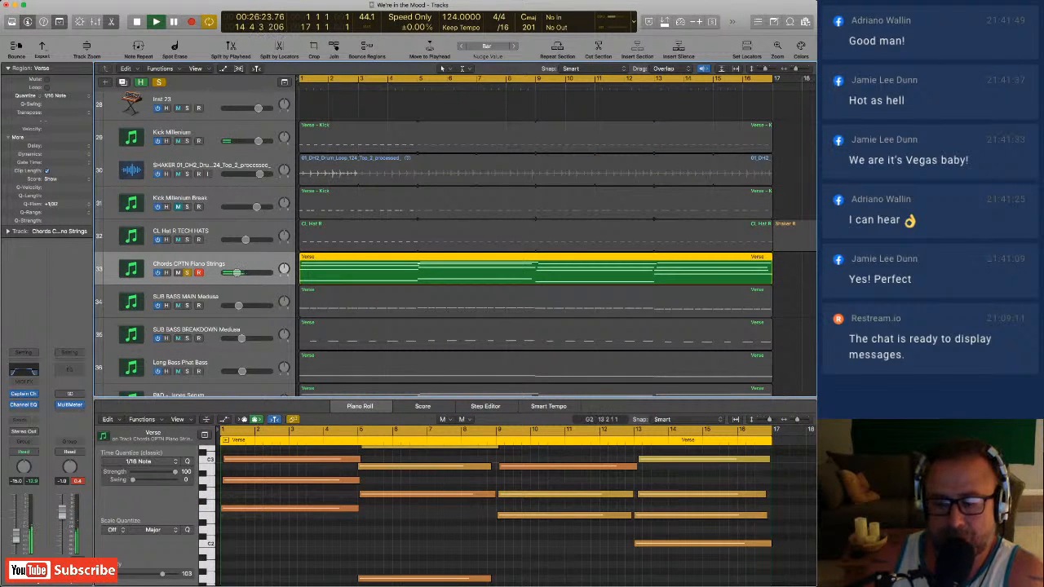
Examine the high and low chord notes of the Verse region in the piano roll while it plays.
scroll(644, 496, up, 3)
scroll(570, 506, down, 2)
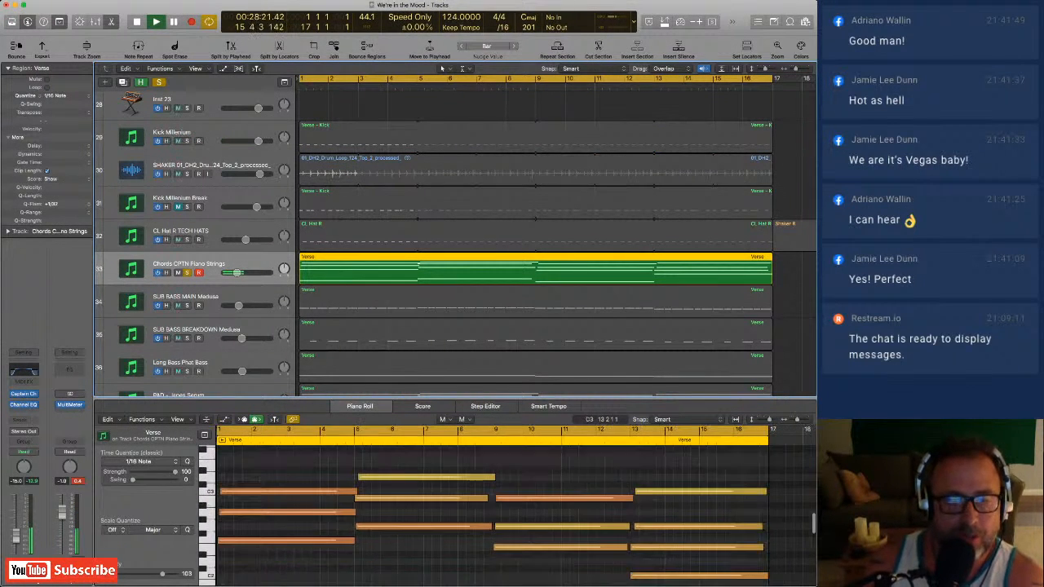
scroll(489, 506, down, 3)
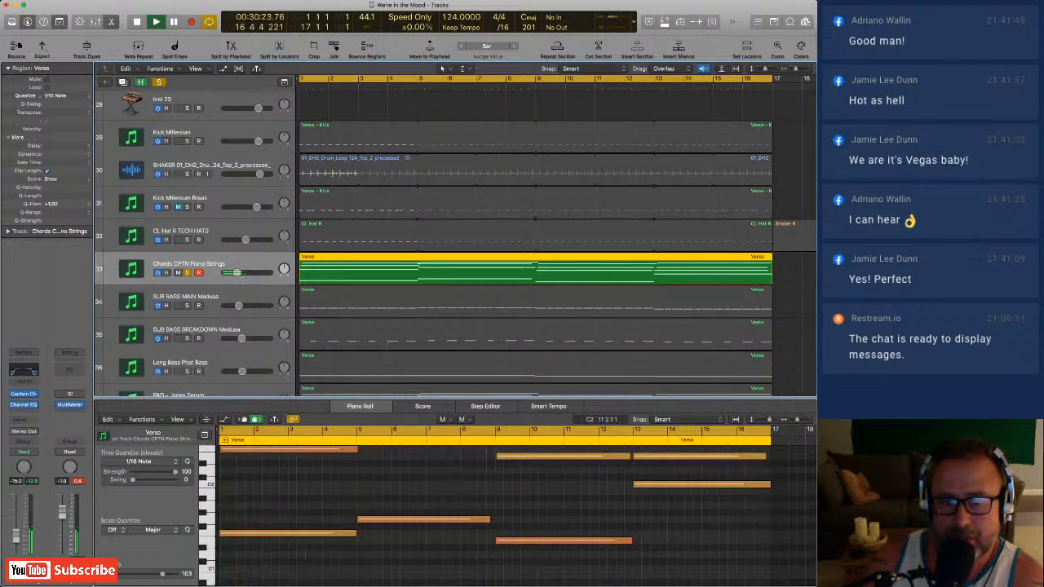
scroll(489, 505, up, 6)
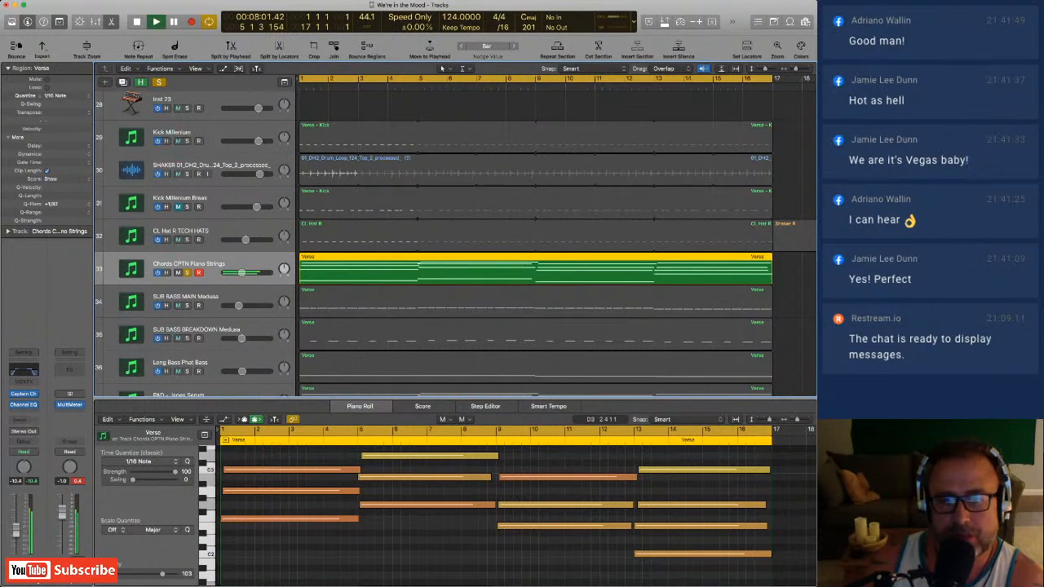
scroll(490, 506, up, 4)
scroll(489, 505, down, 4)
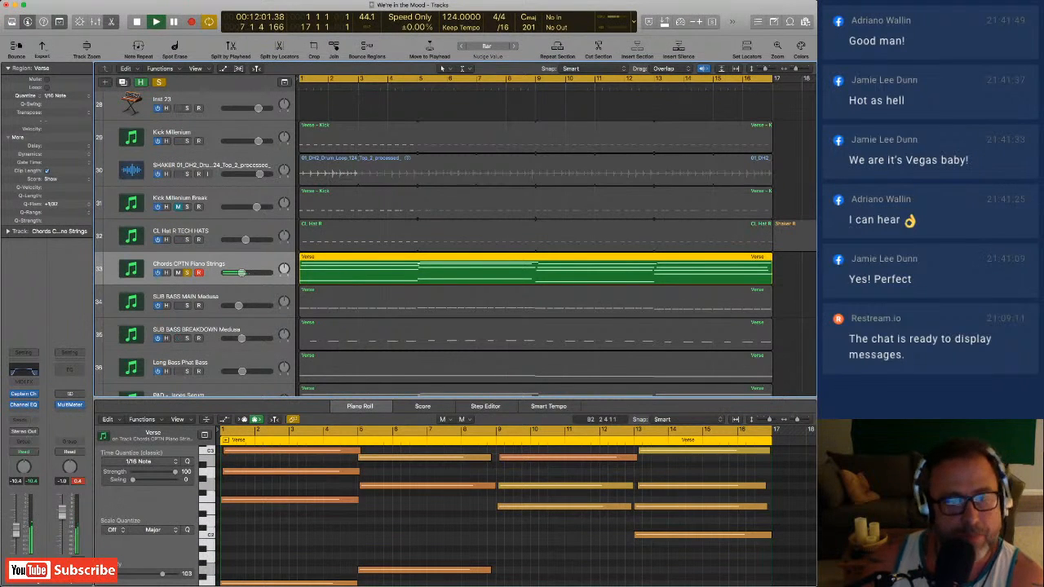
scroll(490, 506, up, 2)
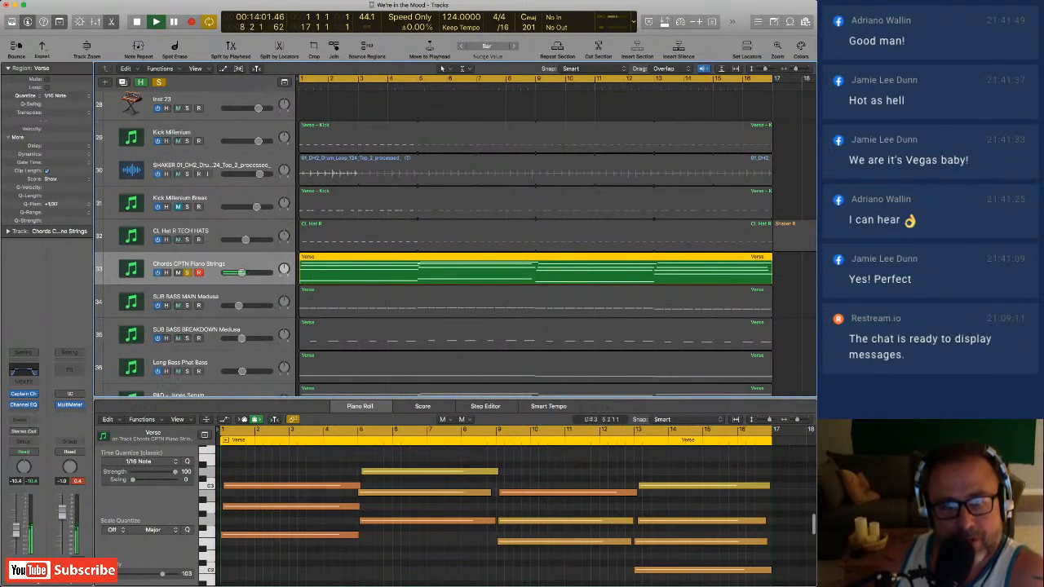
scroll(371, 479, up, 2)
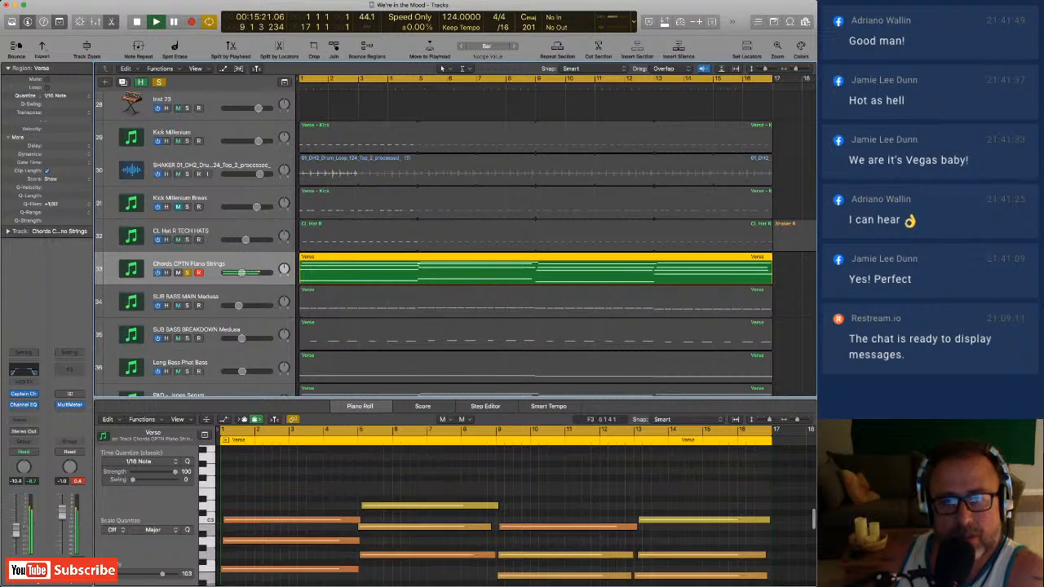
scroll(371, 480, down, 3)
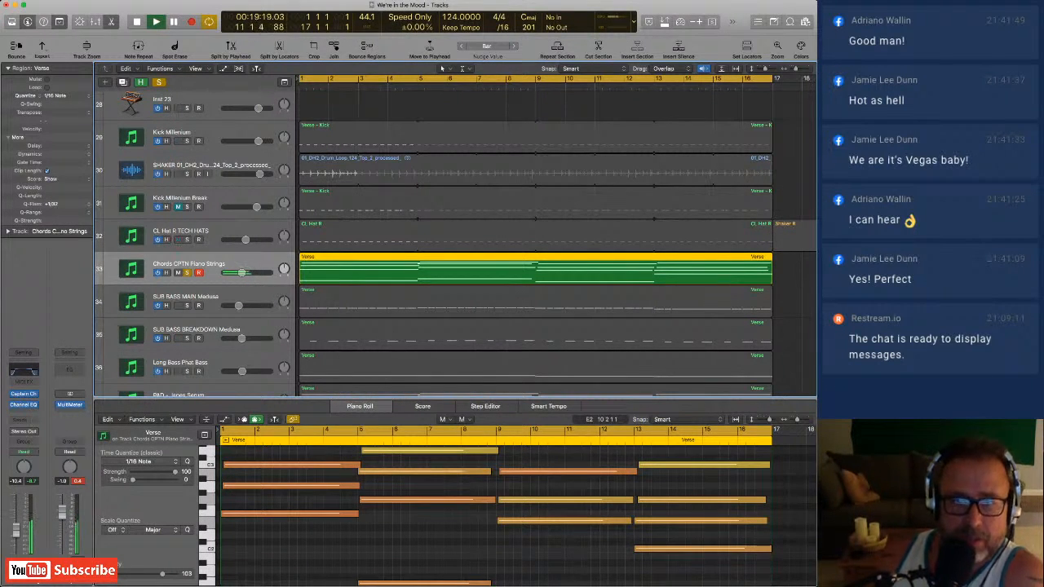
scroll(536, 520, down, 6)
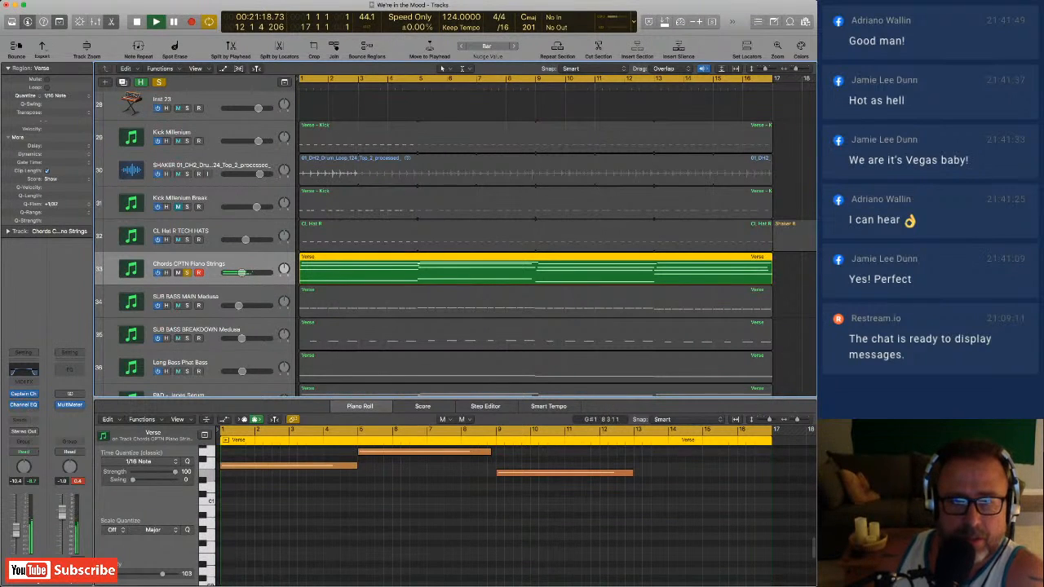
Enlarge the piano roll area to show the whole chord progression and stop playback.
drag(473, 398, 479, 299)
scroll(481, 469, up, 6)
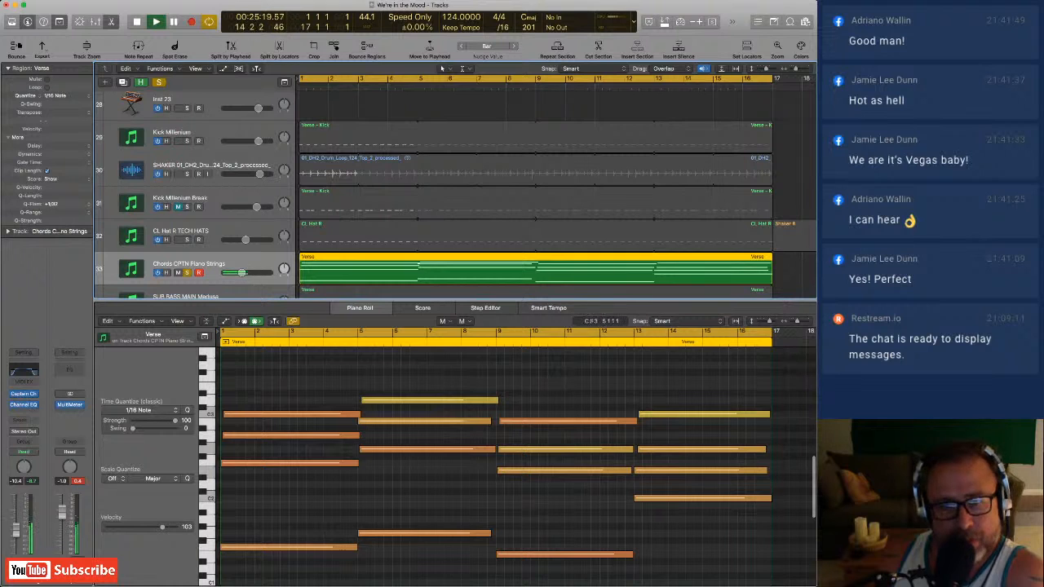
key(space)
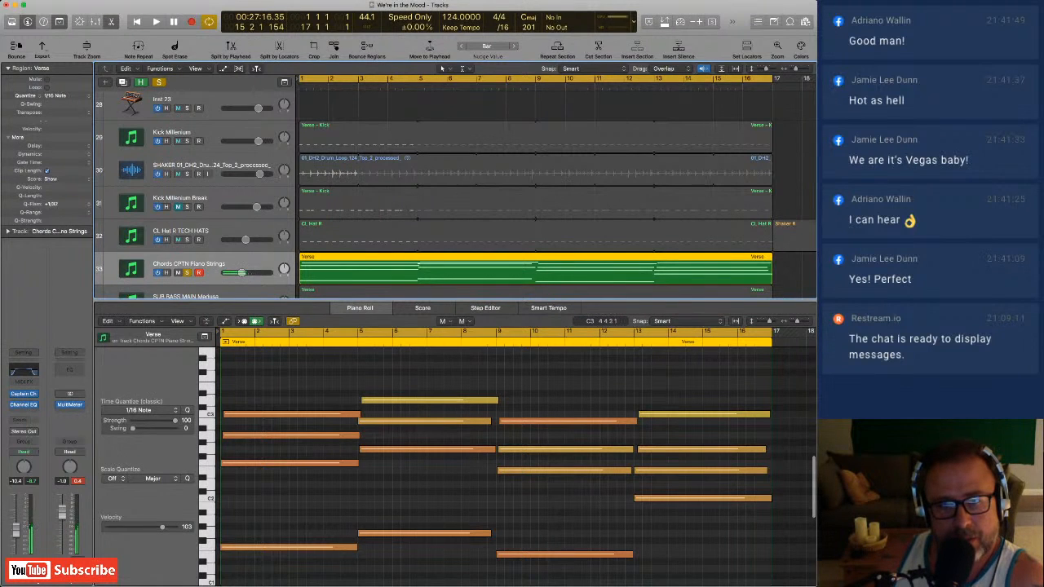
click(354, 414)
click(351, 436)
click(351, 414)
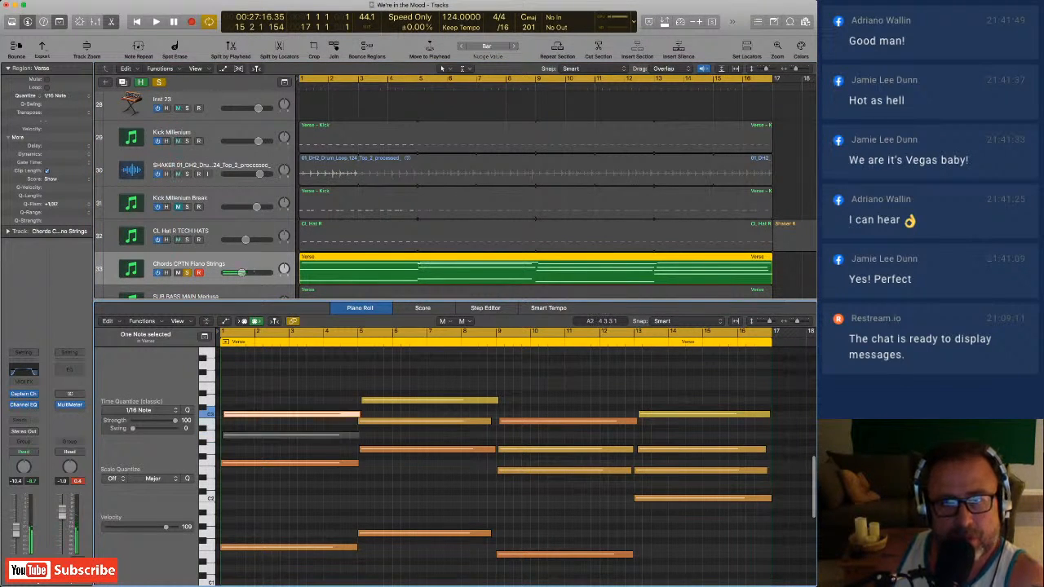
click(351, 435)
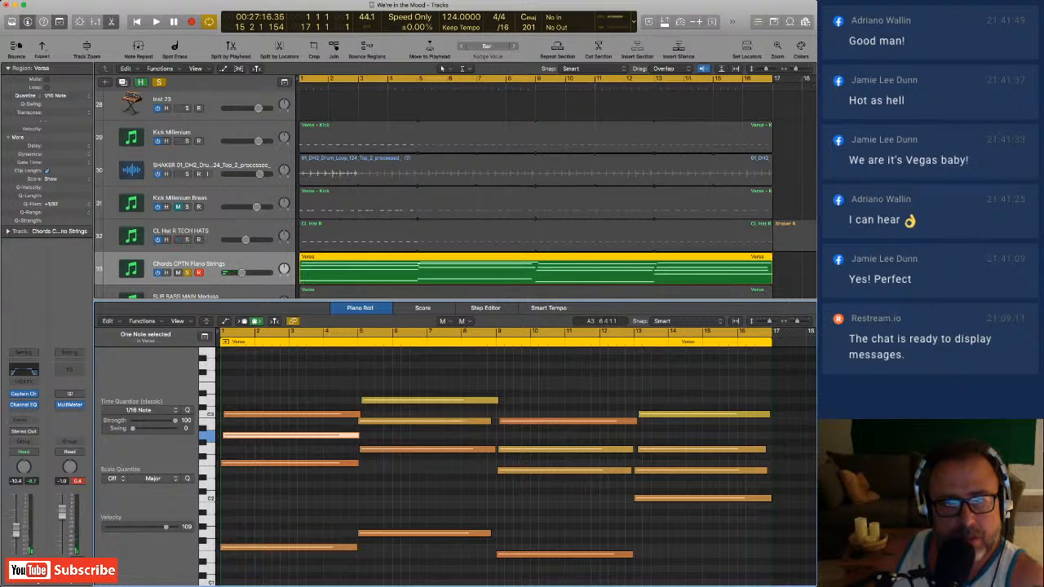
Switch to the Pointer tool and audition the notes of the first chord one by one, down to its bass note.
click(448, 333)
click(349, 414)
click(346, 435)
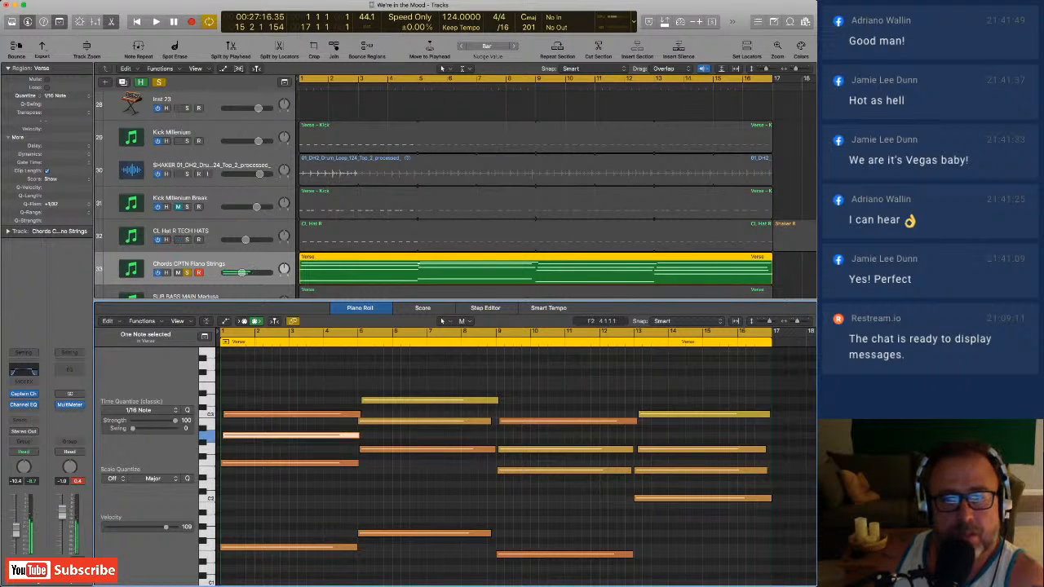
click(339, 463)
click(330, 547)
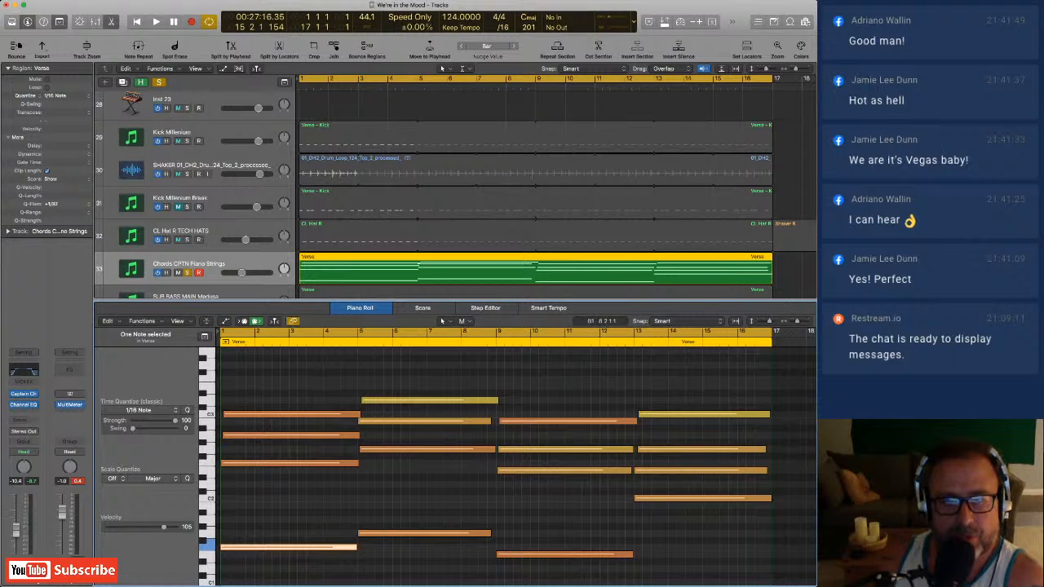
Play the chords, mute and unmute the four bass notes together to compare the sound, and restart playback.
key(space)
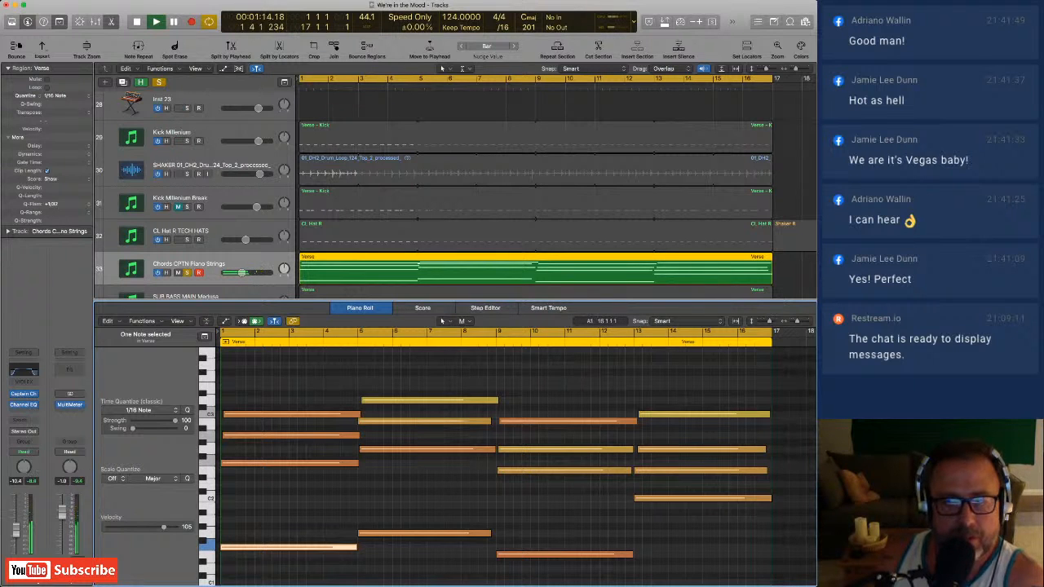
drag(744, 567, 269, 492)
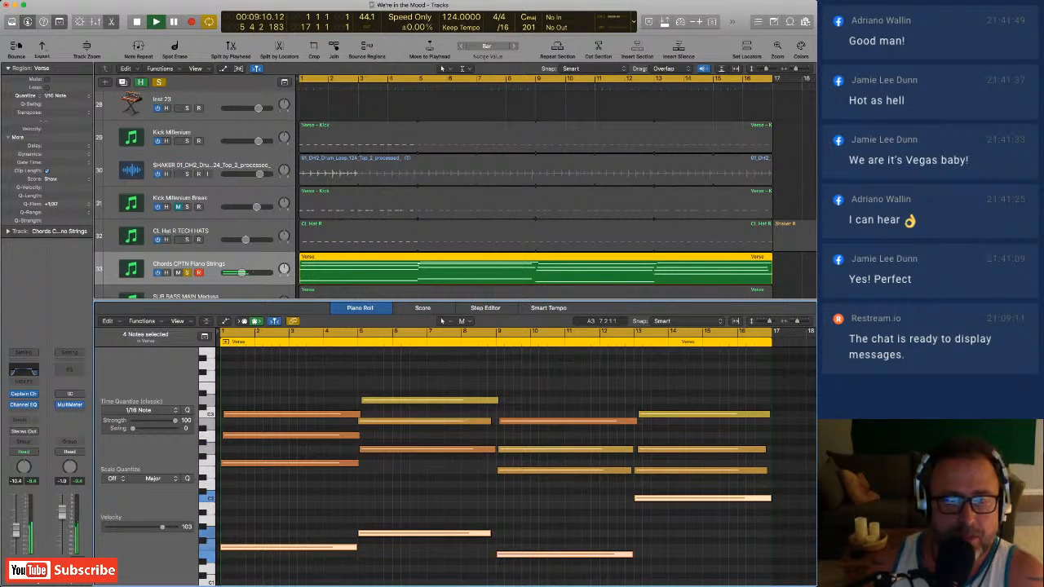
super+click(343, 547)
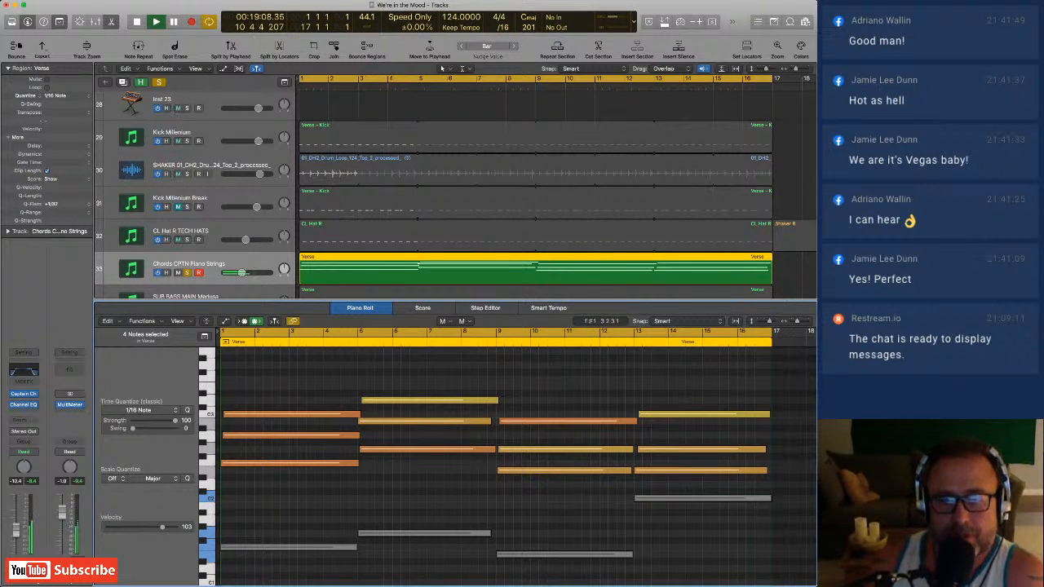
click(307, 547)
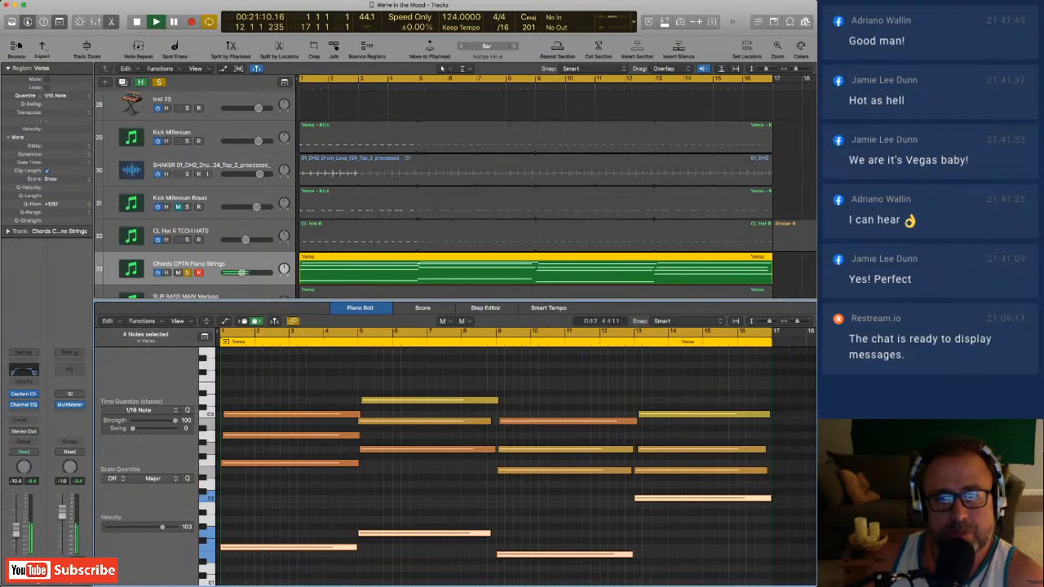
key(space)
key(space)
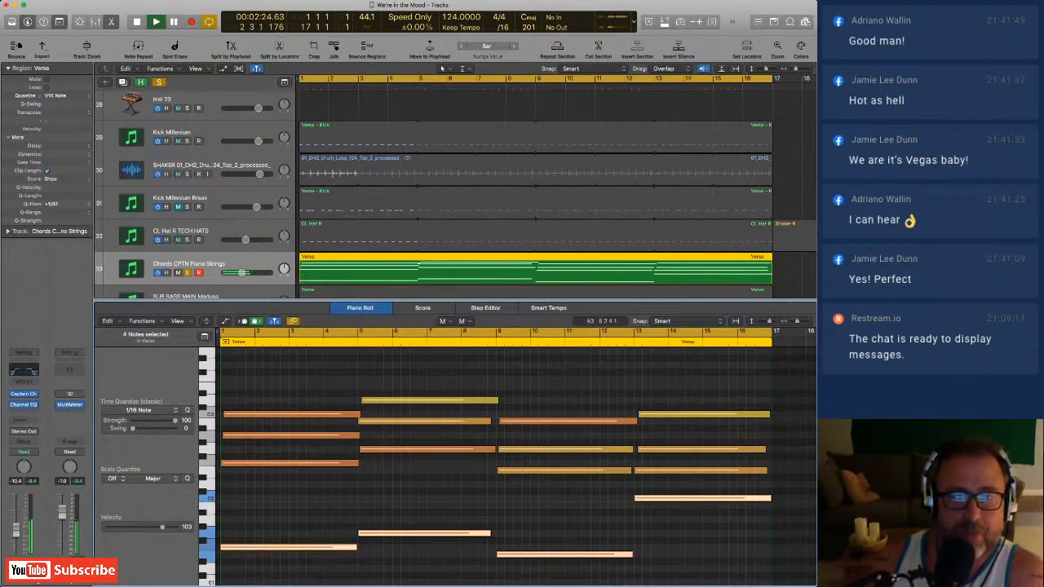
Shrink the piano roll area to show more tracks and solo Kick Millenium alongside the chords.
drag(323, 300, 322, 443)
scroll(457, 261, up, 2)
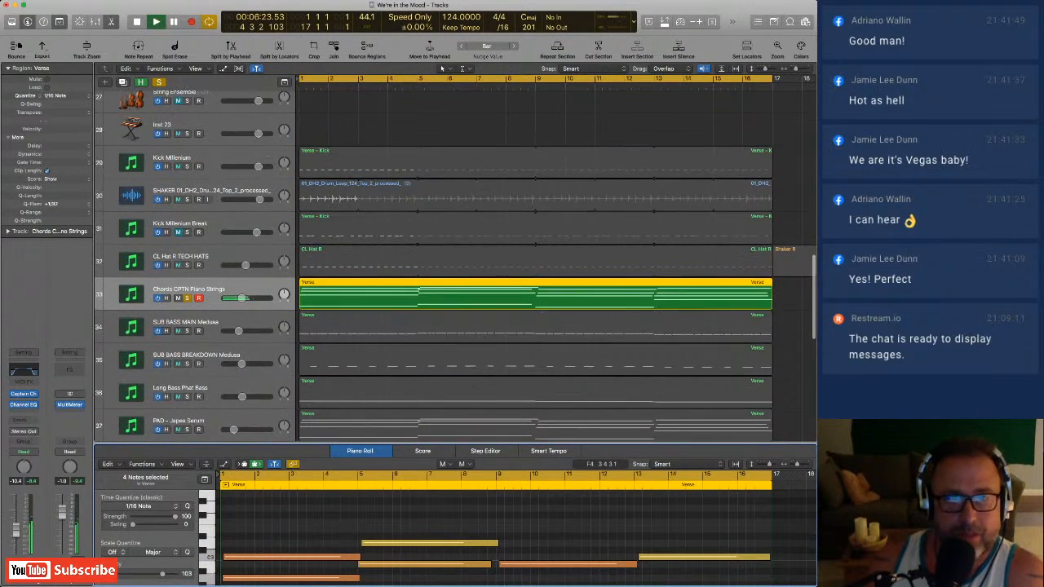
click(187, 178)
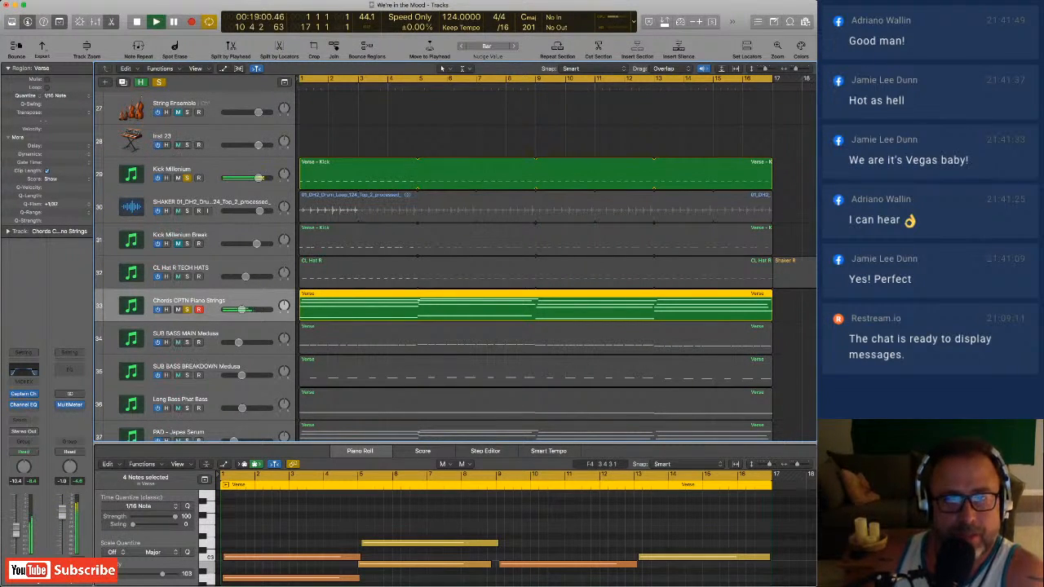
Select the Verse region on the PAD - Japos Serum track and solo that track along with the chords.
scroll(534, 261, down, 2)
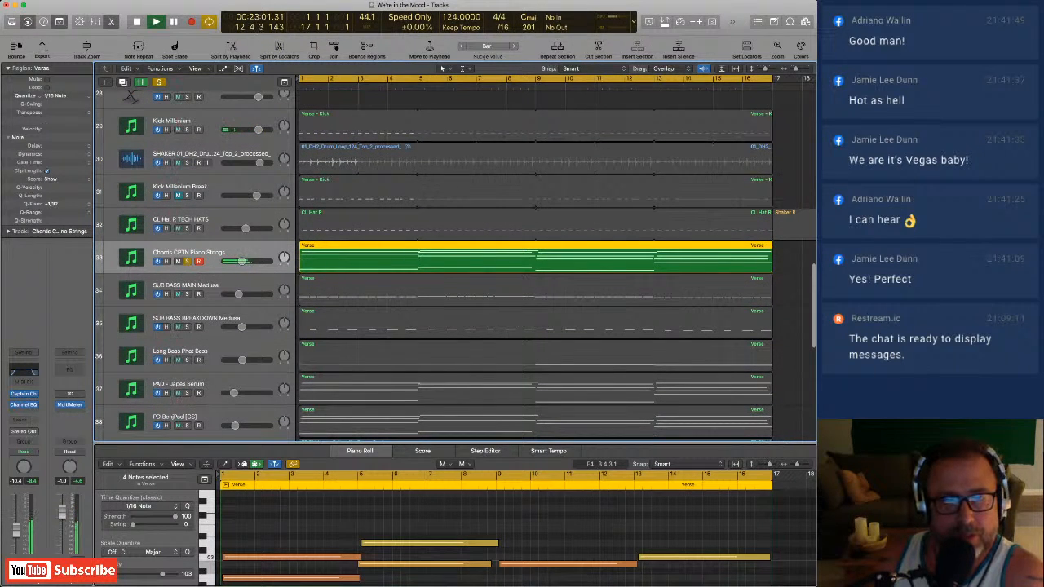
scroll(456, 266, down, 1)
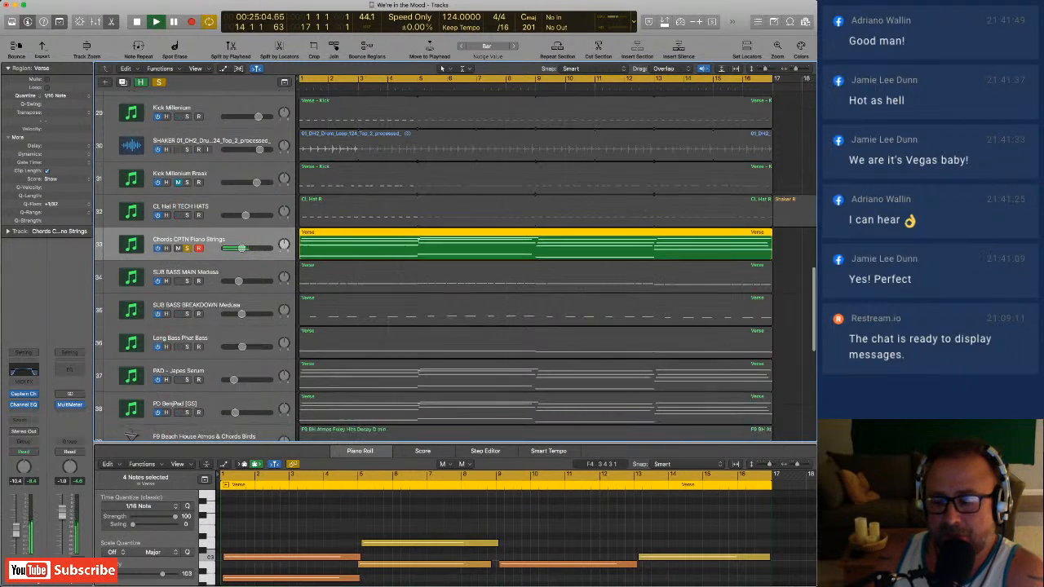
click(326, 375)
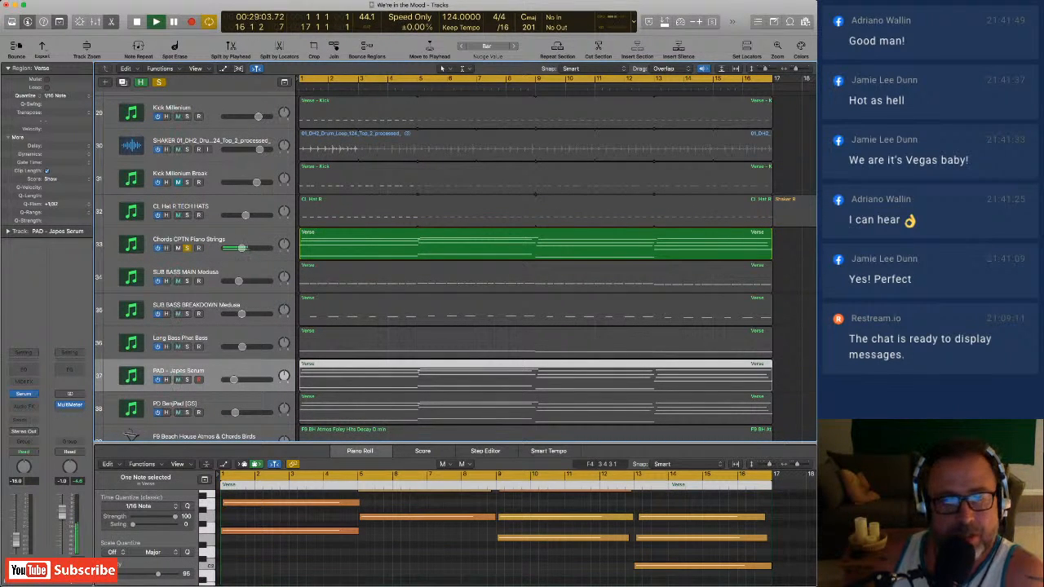
key(ctrl+s)
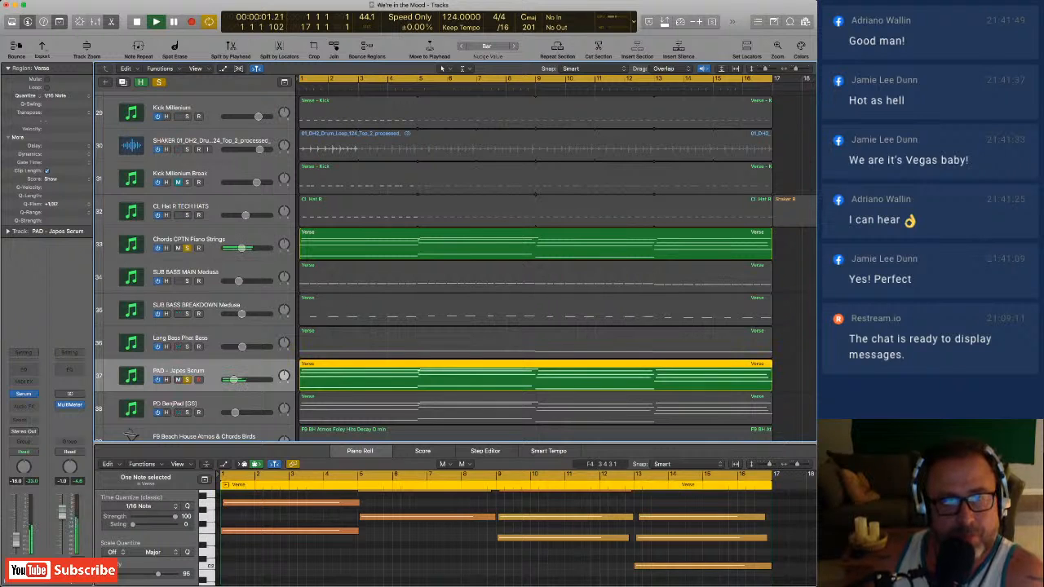
Take the chords track out of solo and enlarge the piano roll to show the notes of PAD - Japos Serum.
click(187, 248)
scroll(534, 269, left, 1)
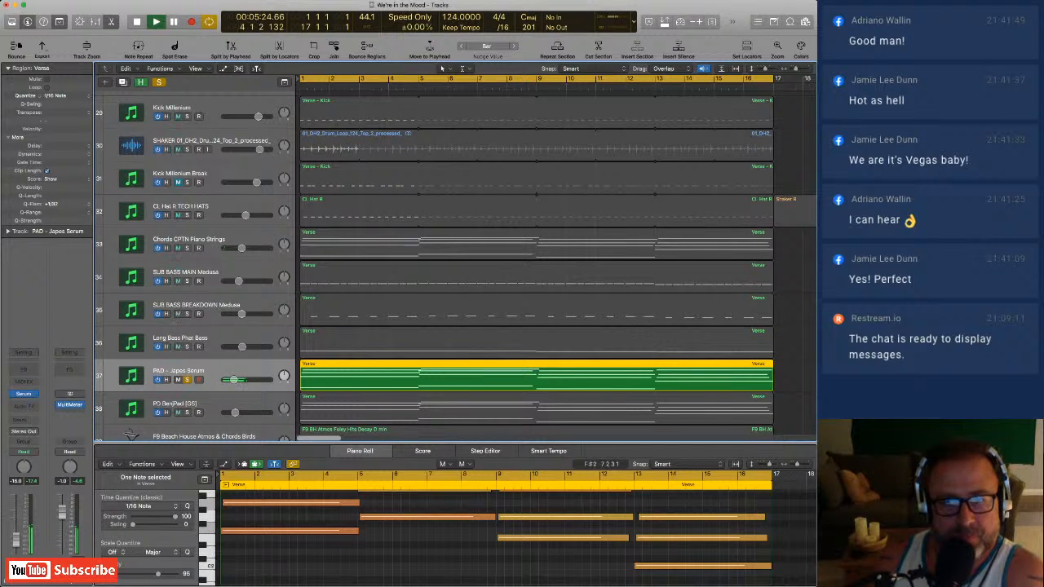
scroll(443, 524, up, 4)
drag(439, 443, 438, 409)
scroll(441, 326, down, 4)
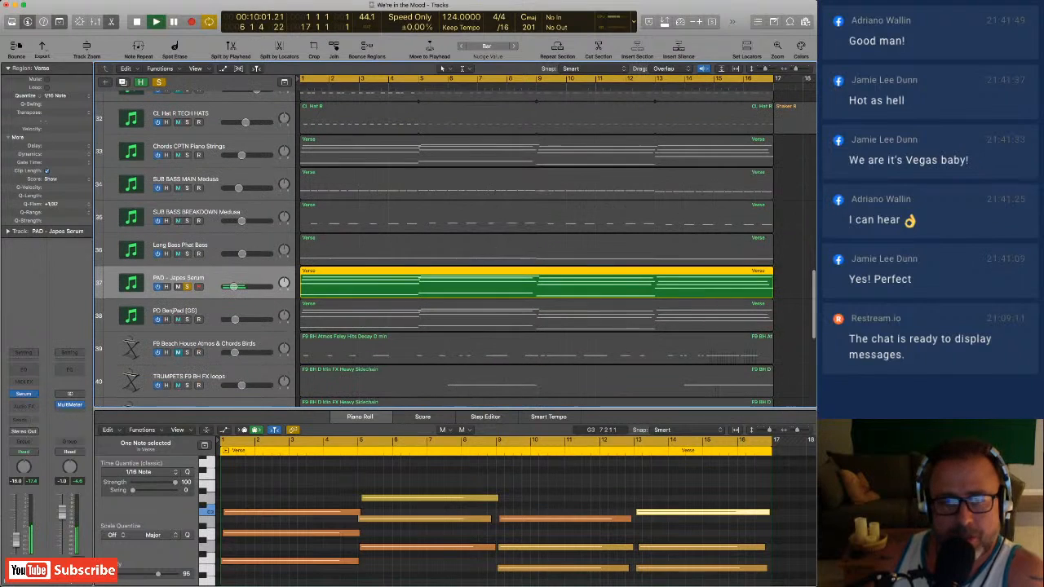
scroll(489, 522, down, 3)
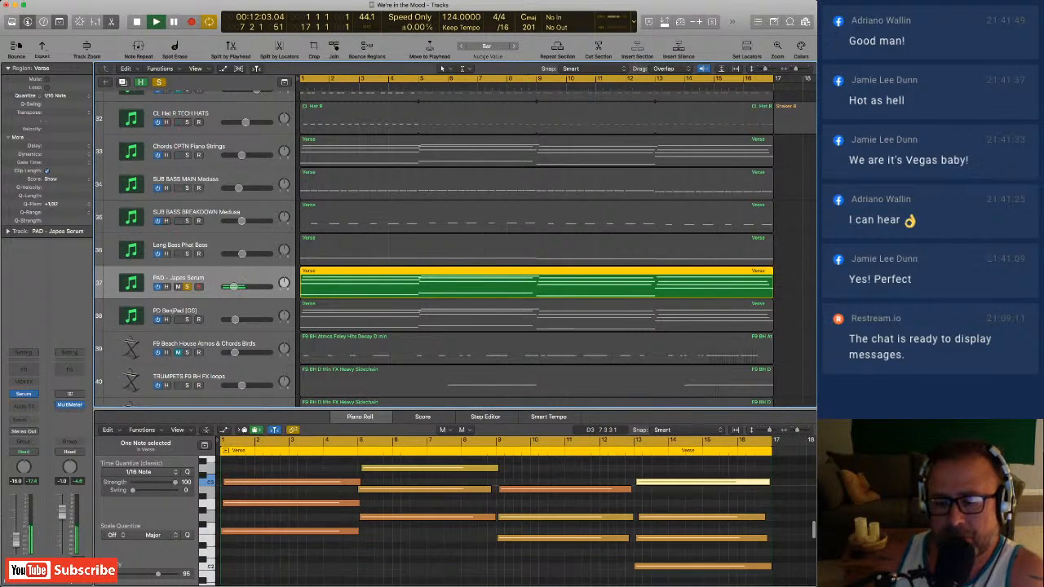
scroll(489, 522, down, 1)
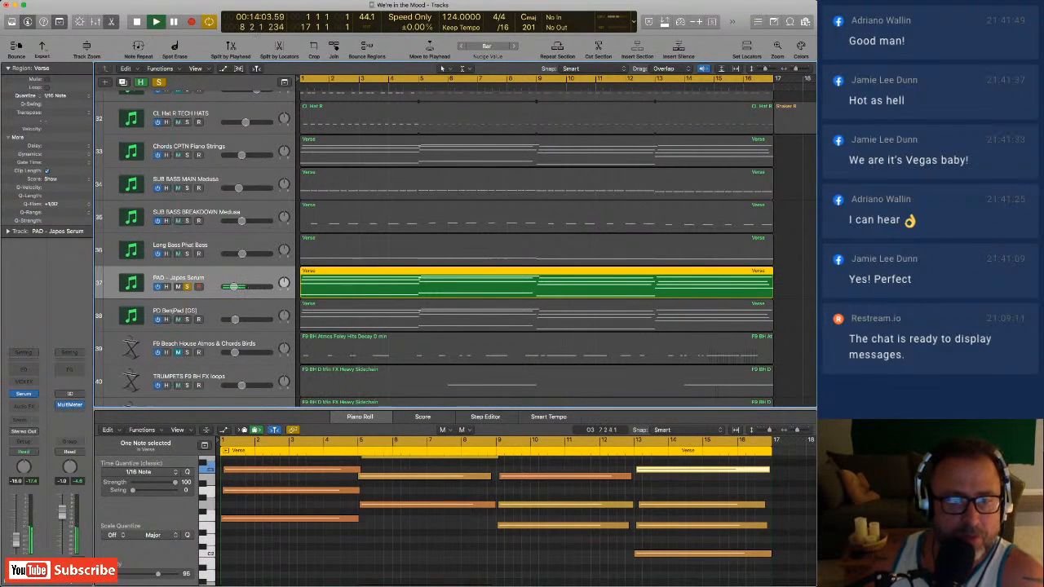
drag(439, 410, 439, 386)
scroll(489, 505, up, 3)
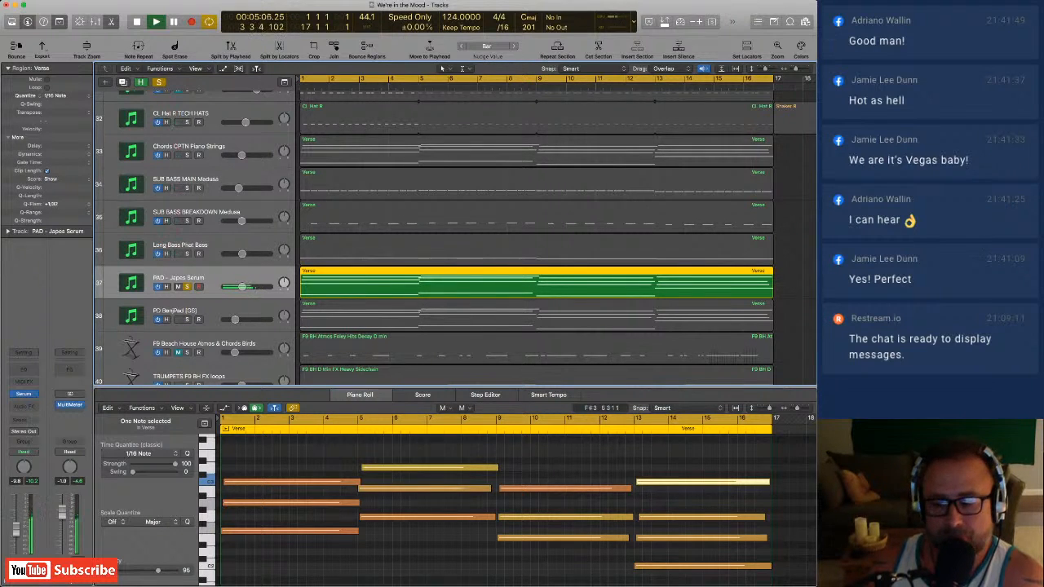
Compare the pad with and without the soloed Chords CPTN Piano Strings, and briefly listen to the full mix.
click(186, 155)
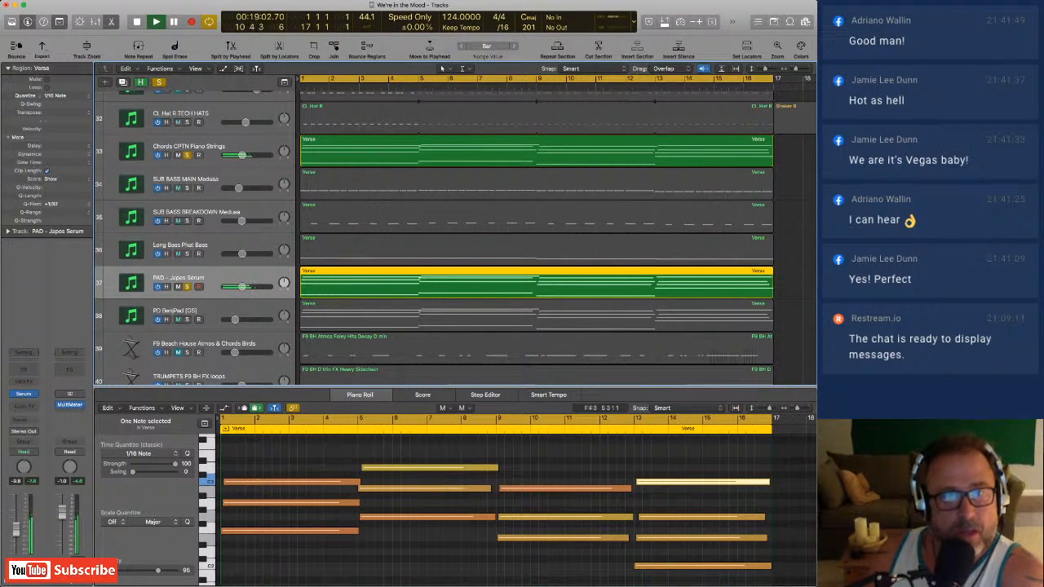
click(186, 155)
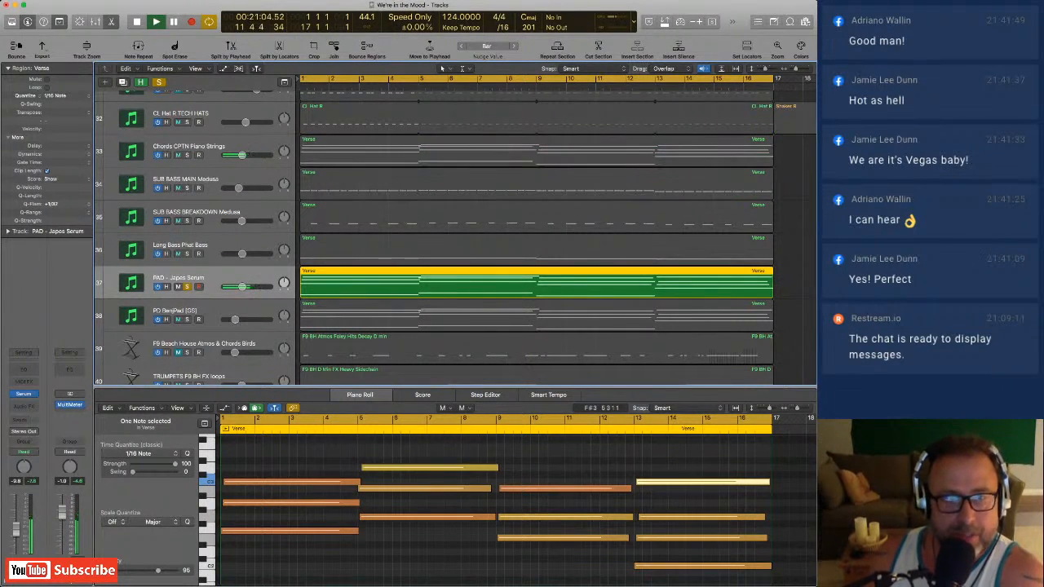
key(s)
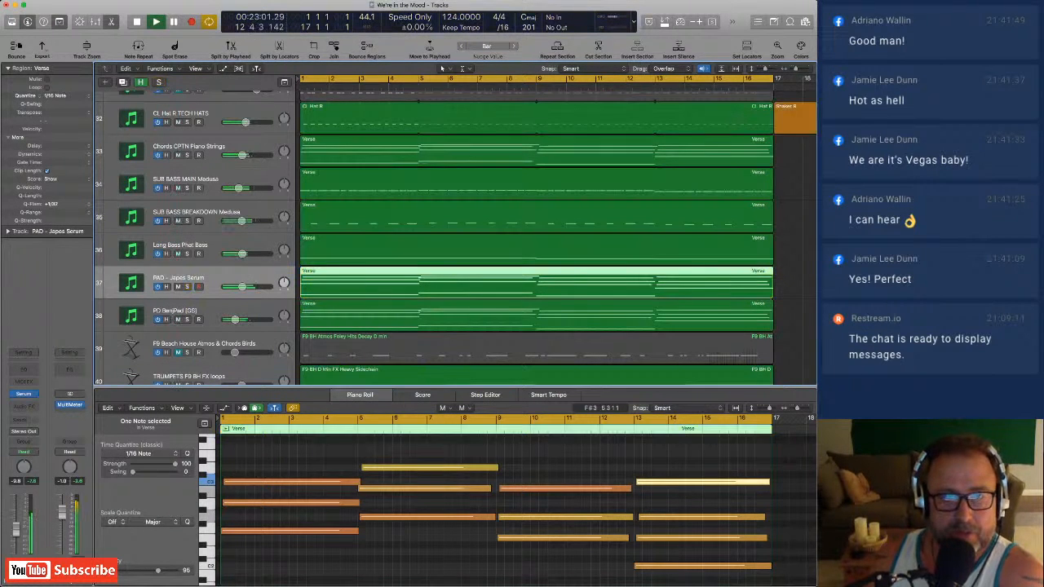
key(s)
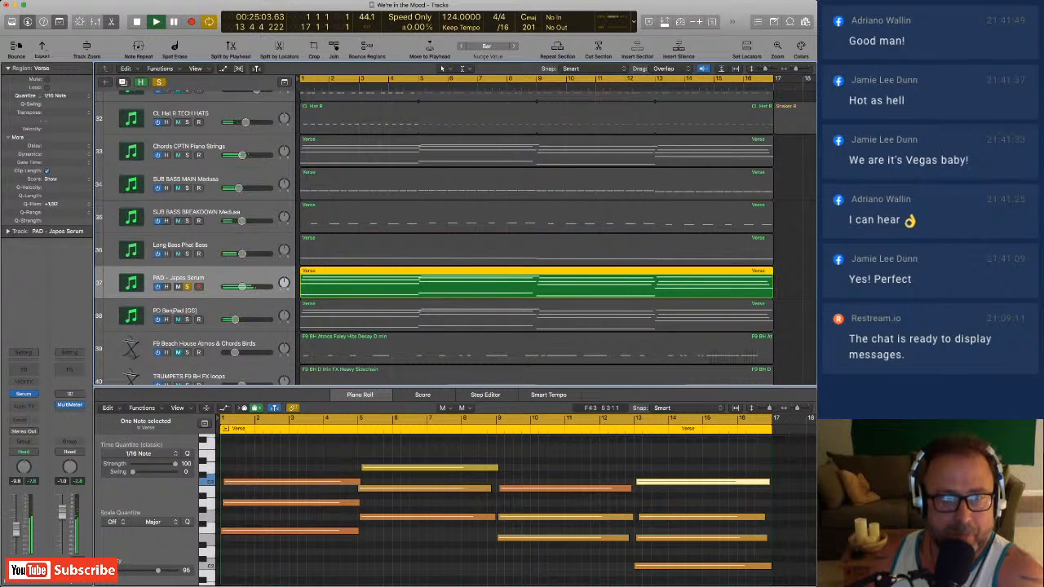
Solo the PD BenjPad [GS] track by itself, and add PAD - Japos Serum and Chords CPTN Piano Strings to the solo.
key(Down)
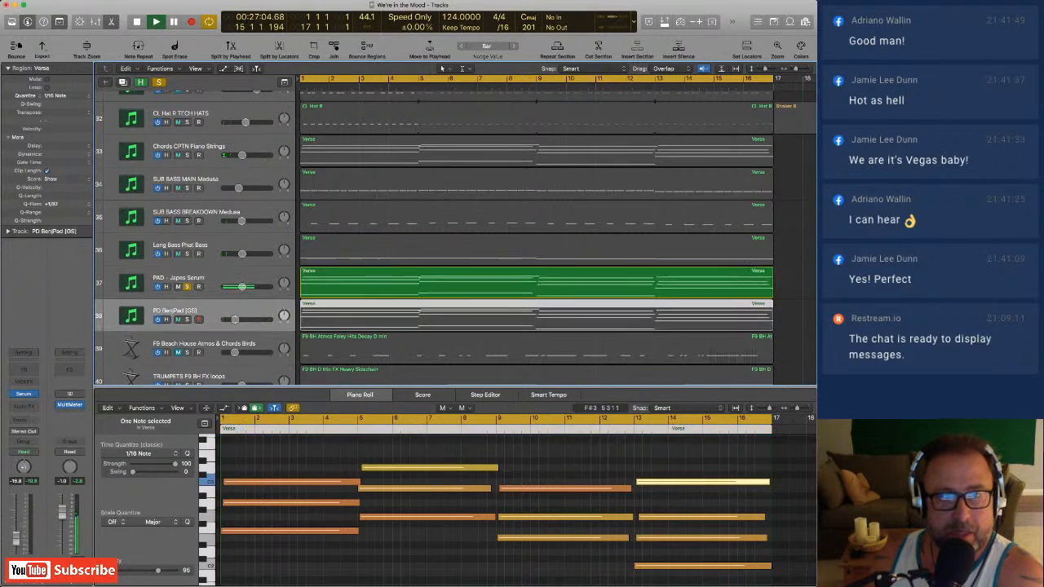
key(s)
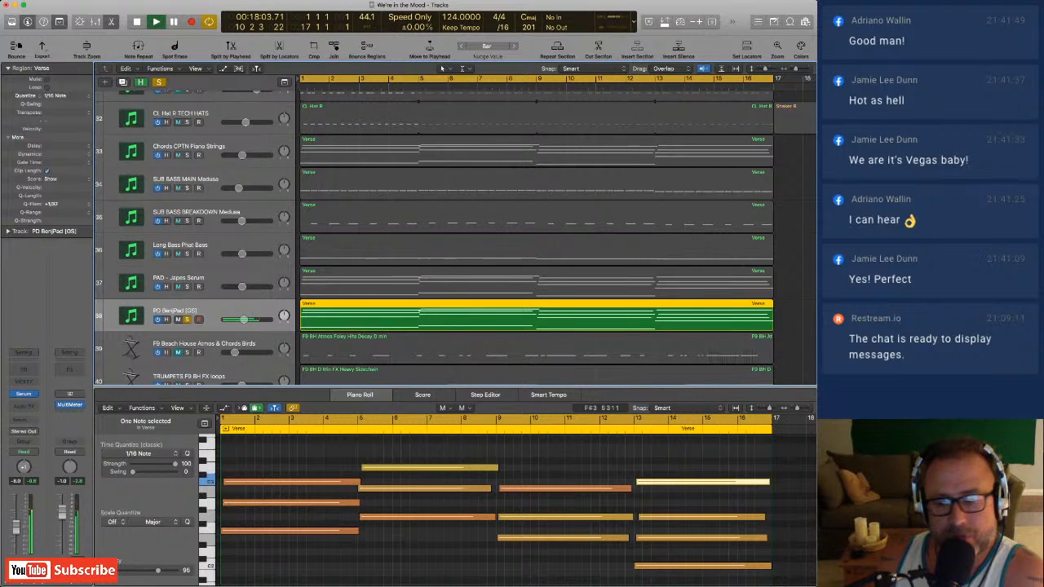
click(187, 287)
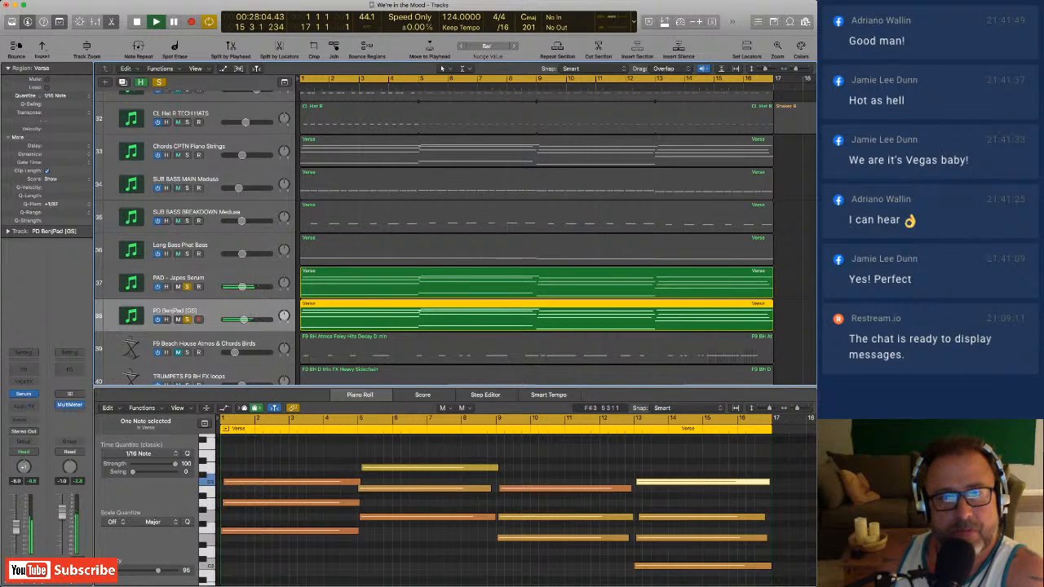
click(186, 155)
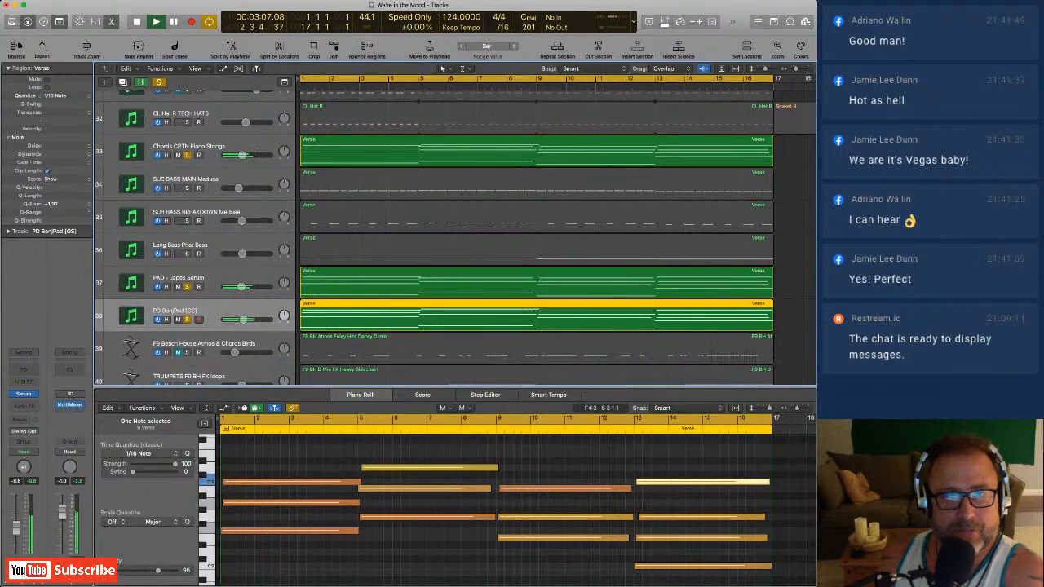
Solo Kick Millenium along with the chords and pads, raise its volume slightly and lower PD BenjPad [GS] to -12.0 dB.
scroll(457, 237, up, 2)
scroll(456, 237, up, 4)
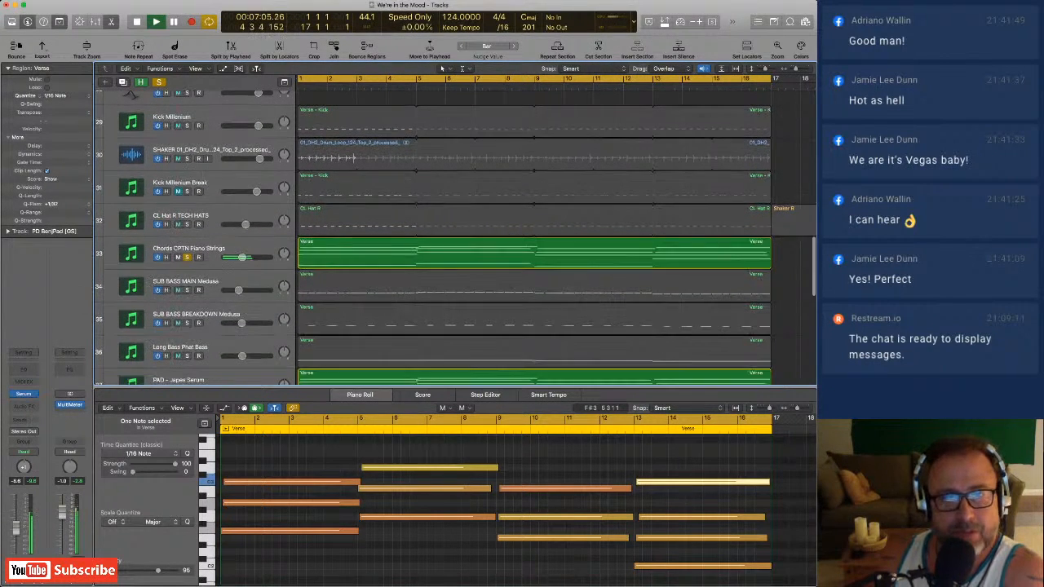
click(186, 125)
drag(258, 126, 261, 126)
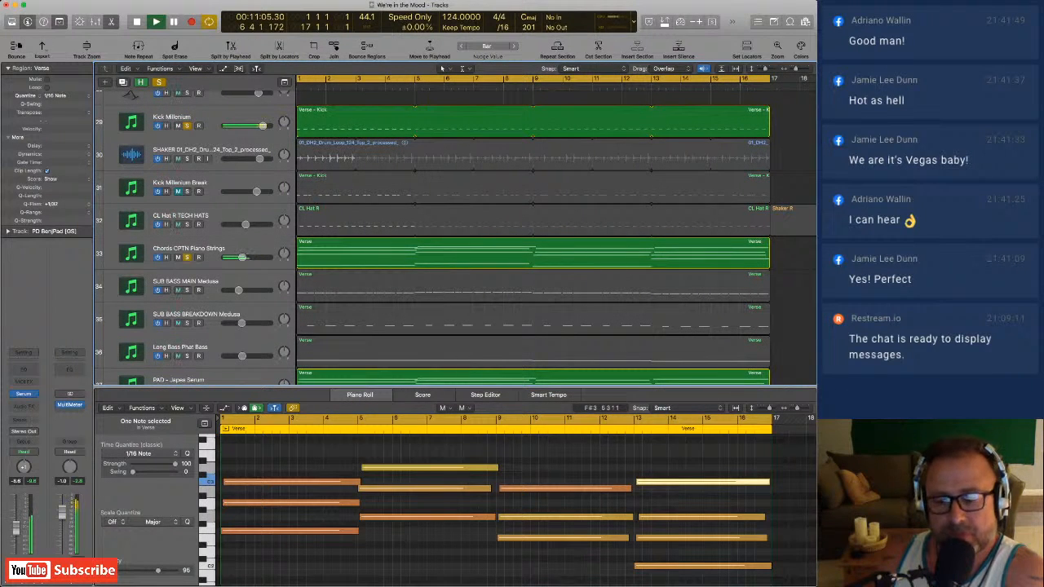
scroll(456, 236, down, 5)
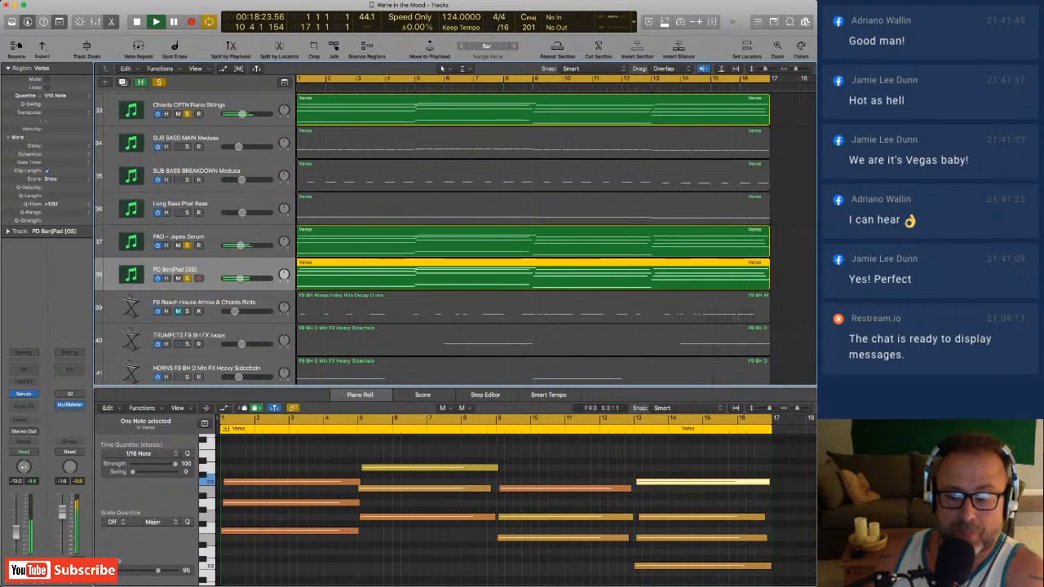
Take the chords and both pad tracks out of solo, leaving only Kick Millenium playing.
scroll(457, 237, up, 3)
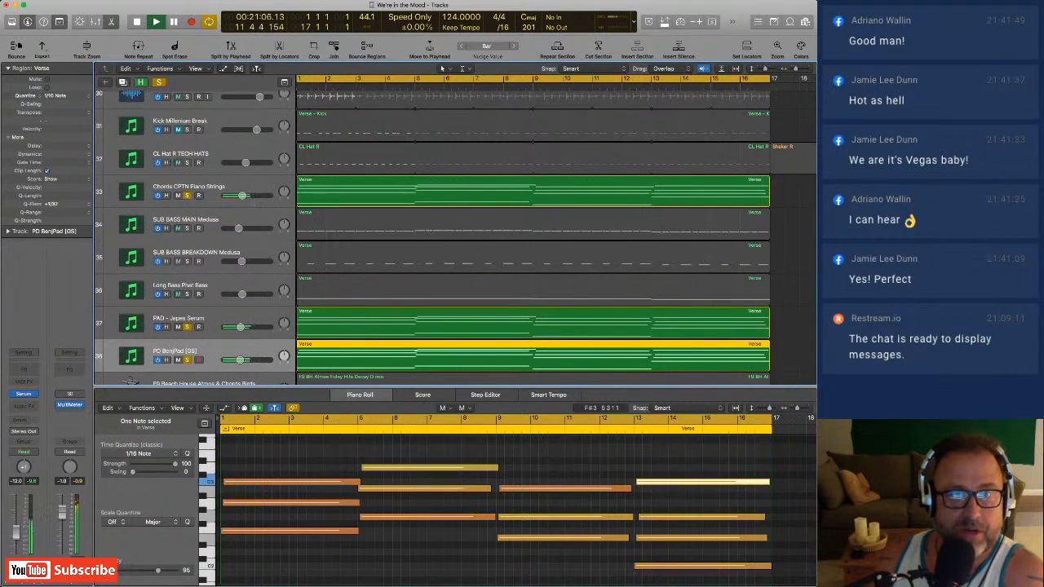
scroll(455, 236, up, 3)
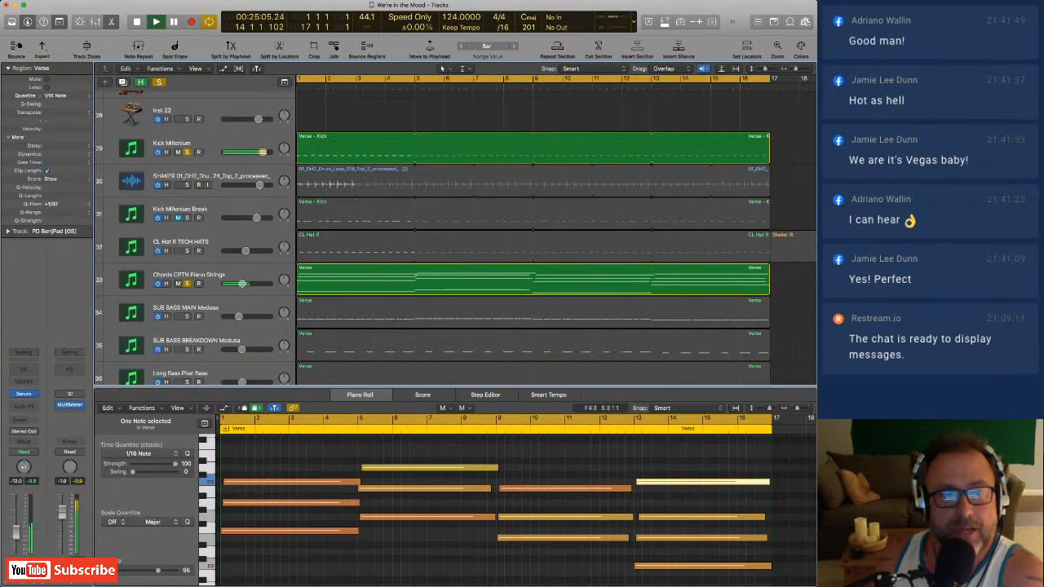
click(186, 284)
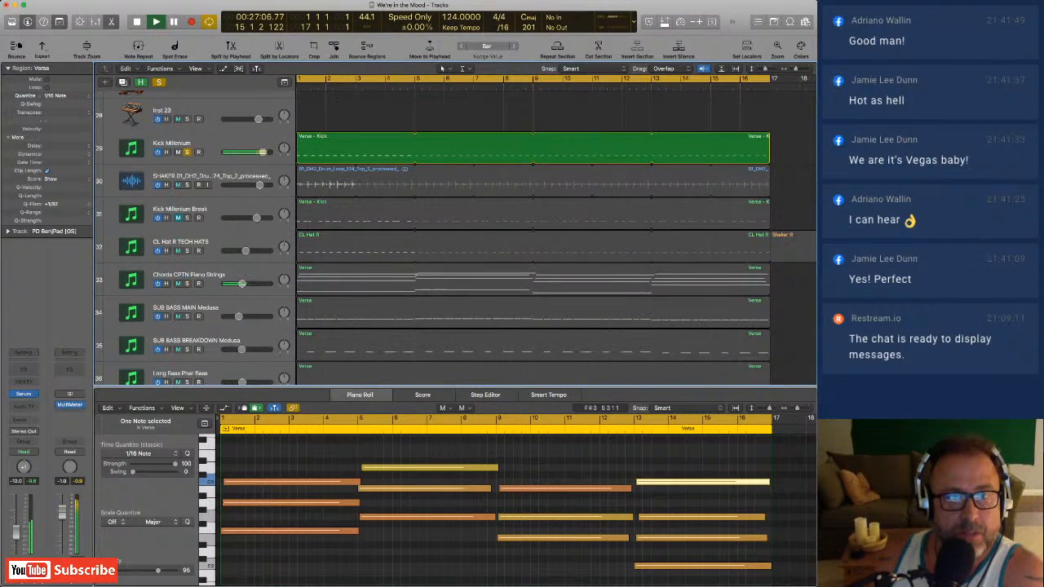
scroll(186, 284, down, 4)
click(187, 275)
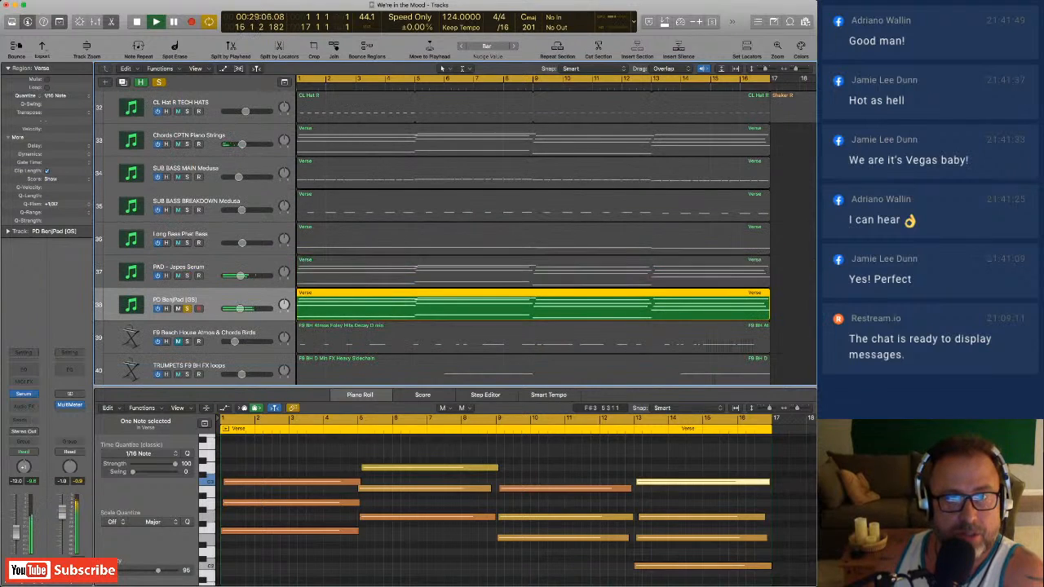
click(186, 309)
Audition Kick Millenium Break together with Kick Millenium, and take the break kick out of solo again.
scroll(187, 309, up, 6)
scroll(455, 236, down, 2)
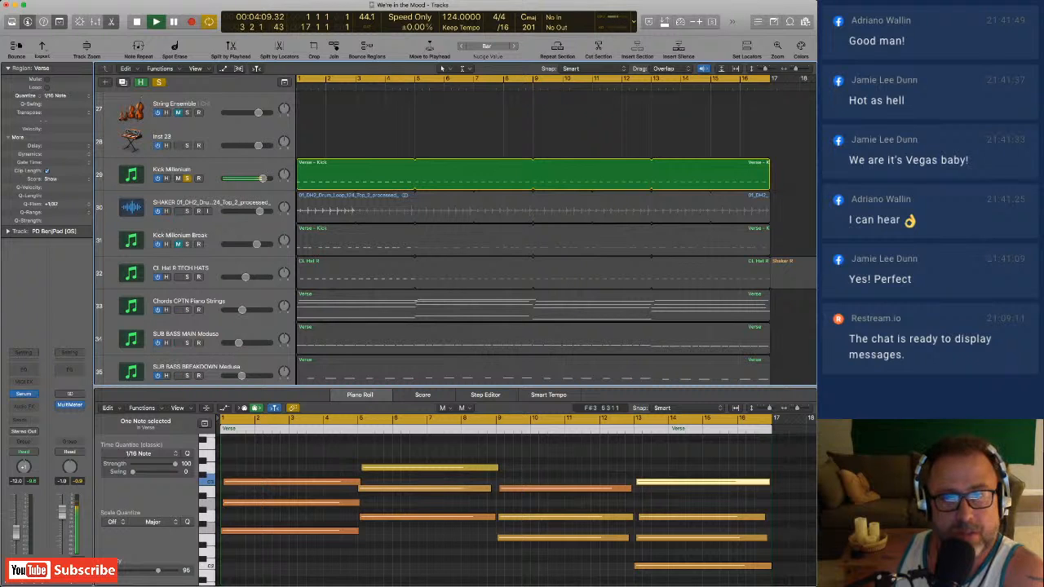
click(186, 244)
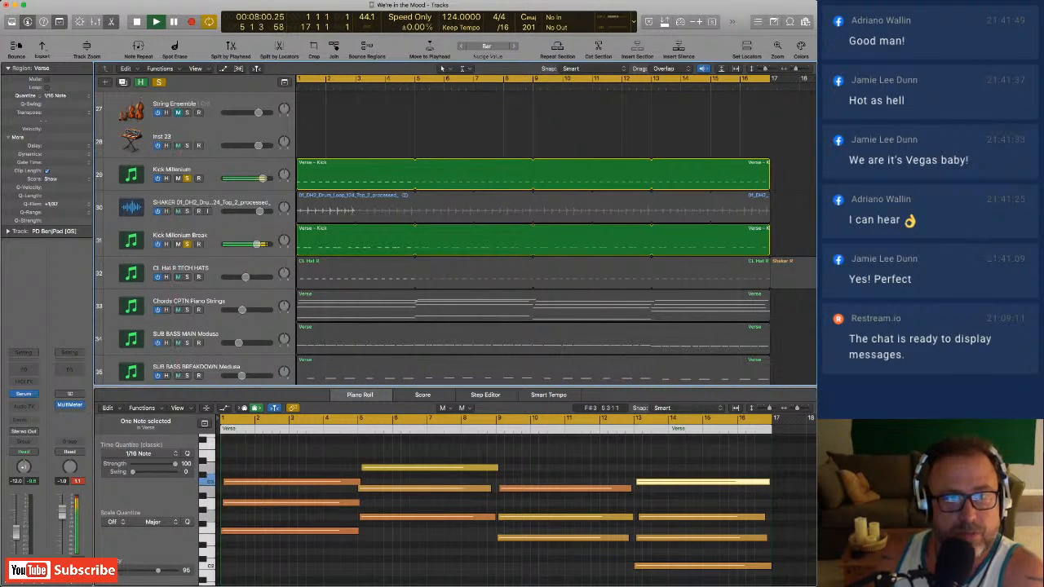
click(186, 244)
Solo SUB BASS MAIN Medusa with the kick, and take Kick Millenium out of solo to hear the bass alone.
scroll(186, 244, down, 1)
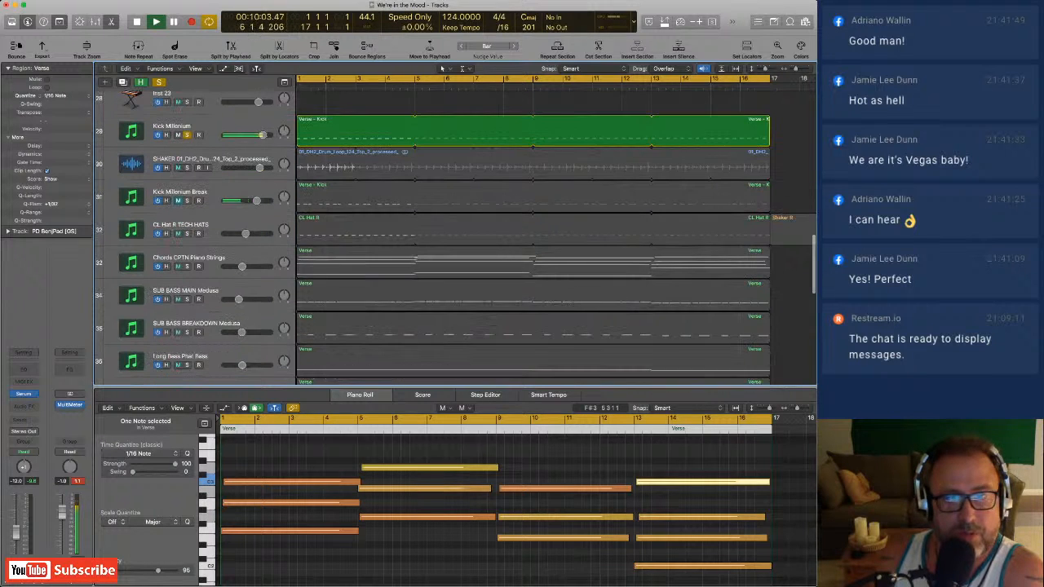
click(186, 297)
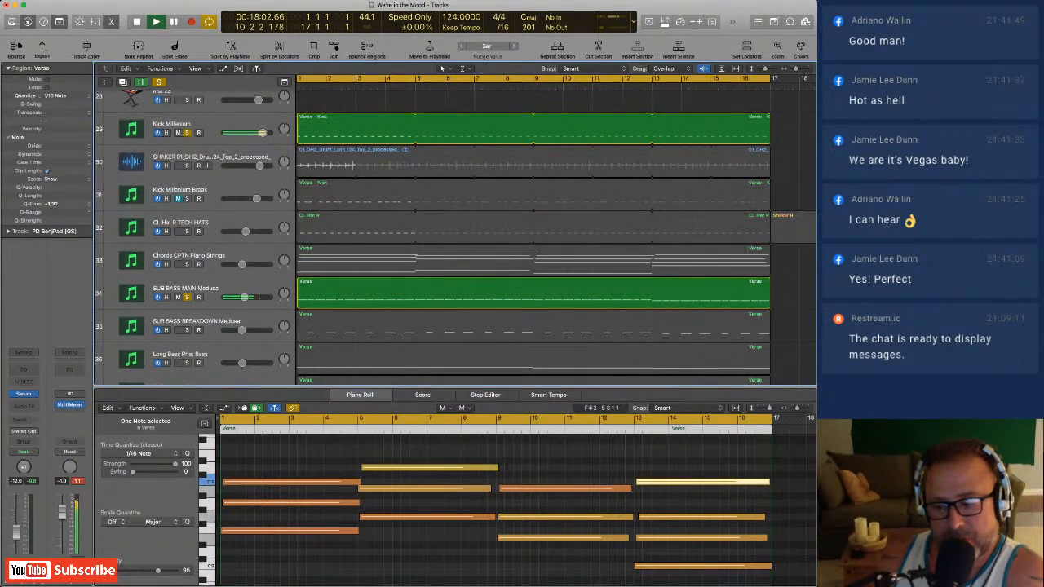
click(187, 133)
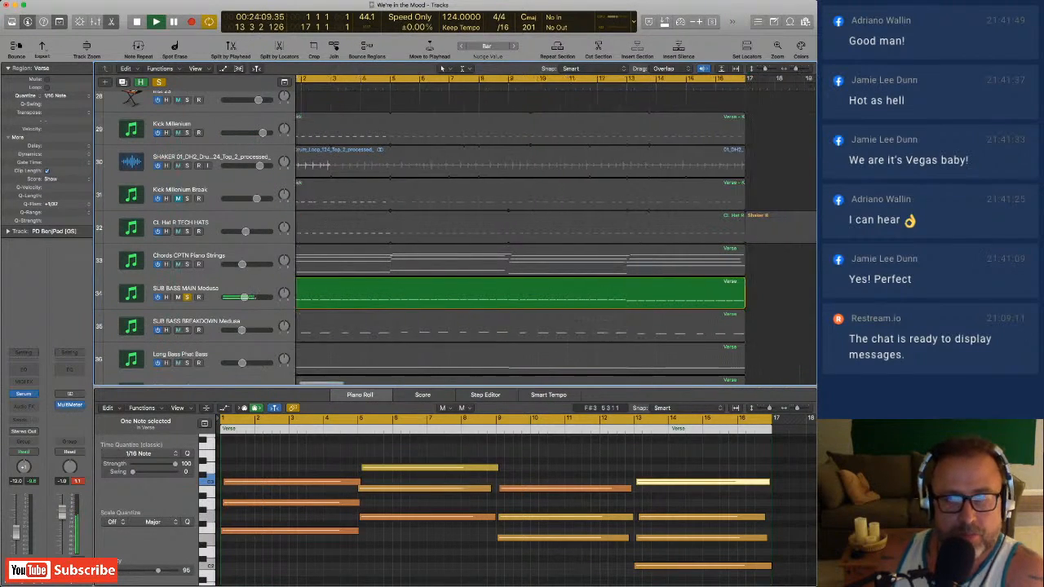
Solo SUB BASS BREAKDOWN Medusa and listen to it with and without SUB BASS MAIN Medusa, keeping both soloed.
scroll(534, 245, left, 1)
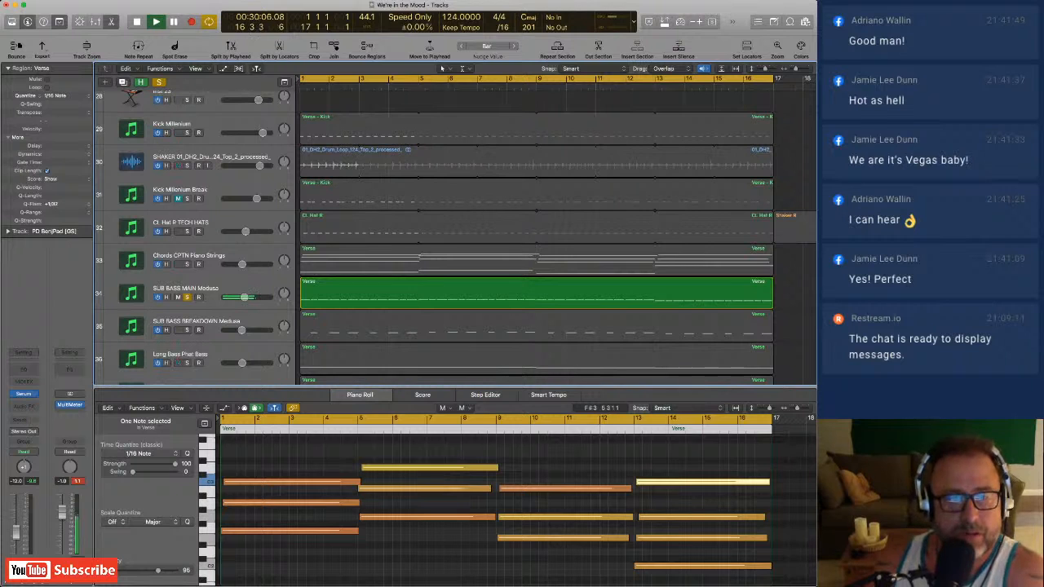
click(187, 331)
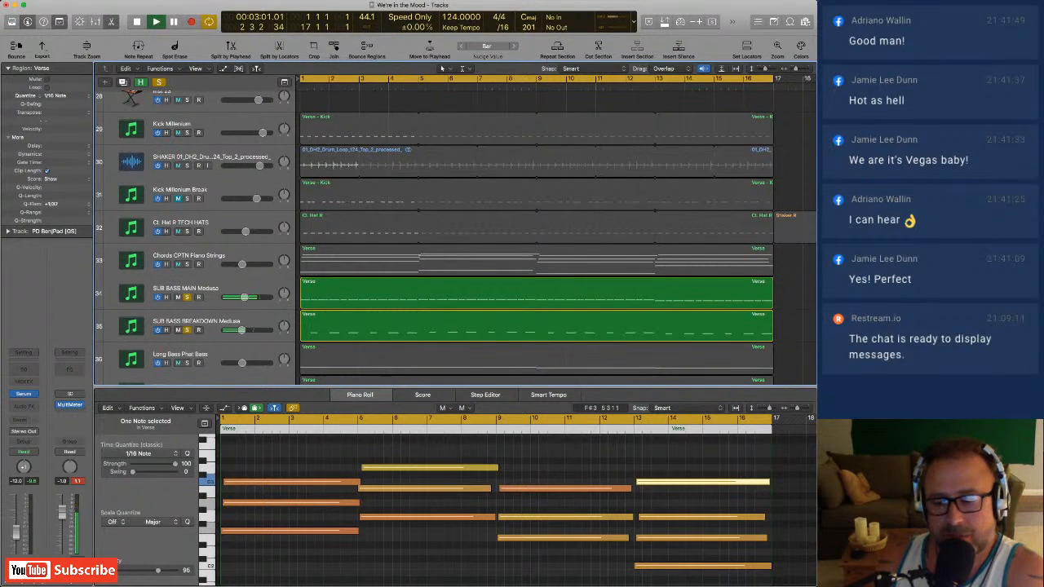
click(187, 298)
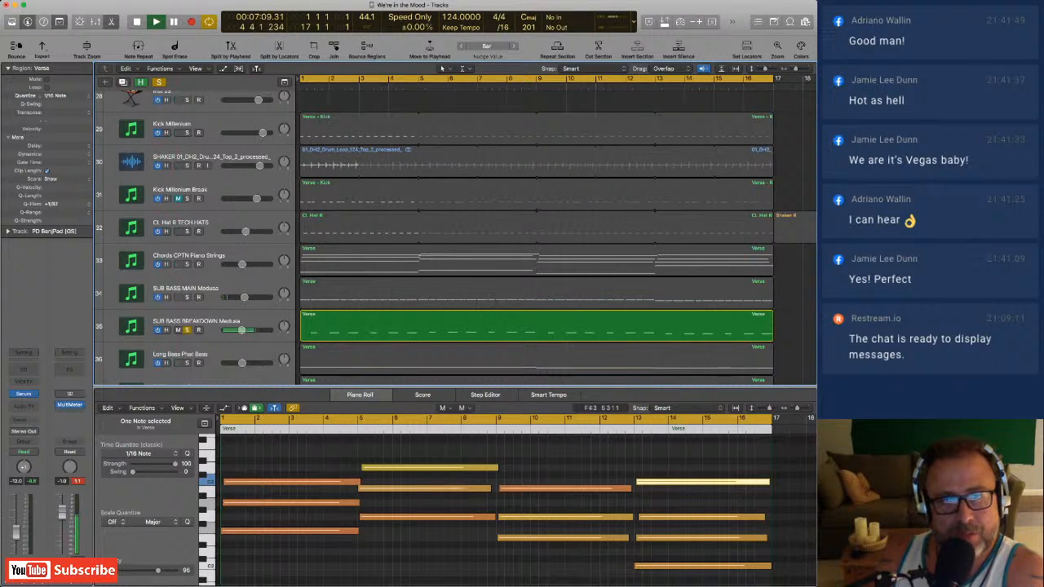
click(187, 297)
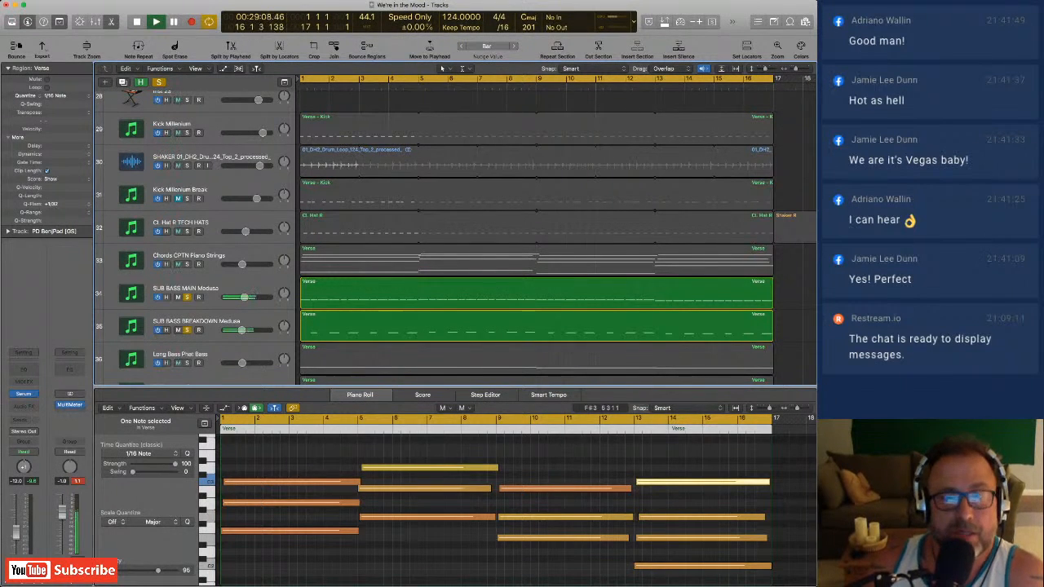
Solo Long Bass Phat Bass and take both sub bass tracks out of solo.
scroll(537, 237, down, 2)
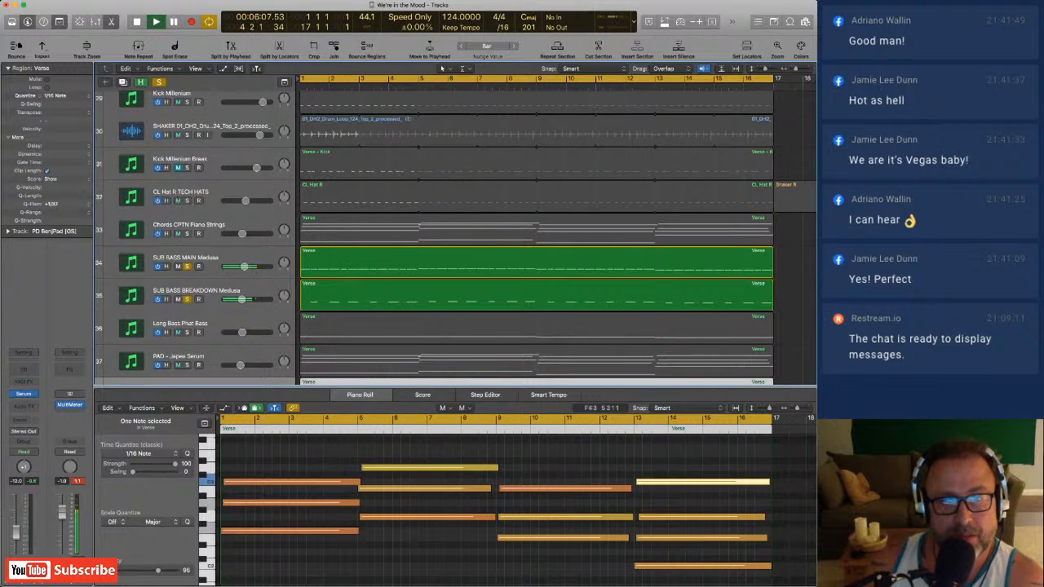
click(186, 333)
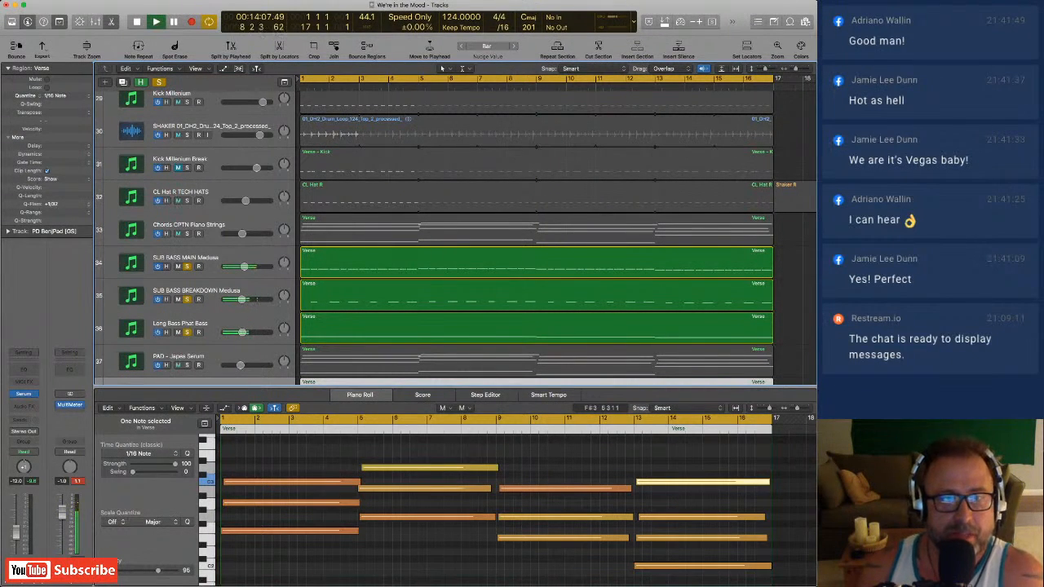
click(186, 298)
click(186, 265)
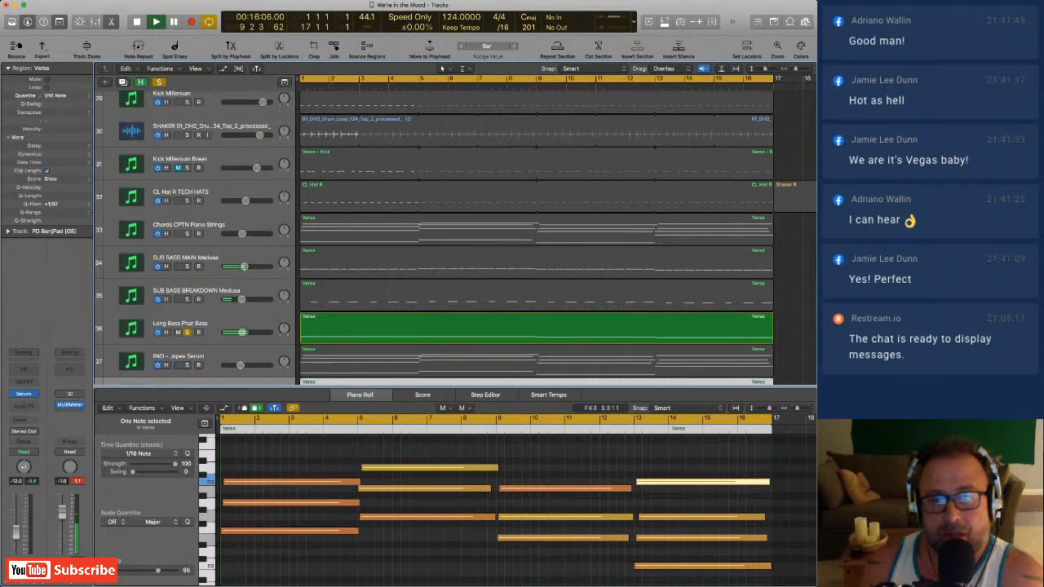
Compare the notes of the Long Bass Phat Bass Verse region with the bass notes of the Chords CPTN Piano Strings region.
click(391, 329)
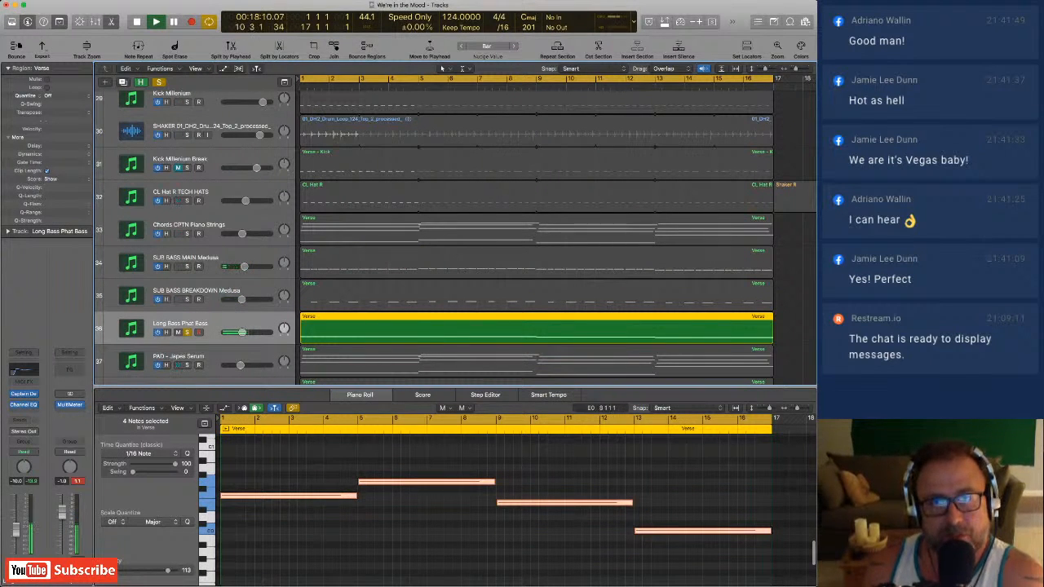
scroll(489, 502, up, 3)
click(457, 231)
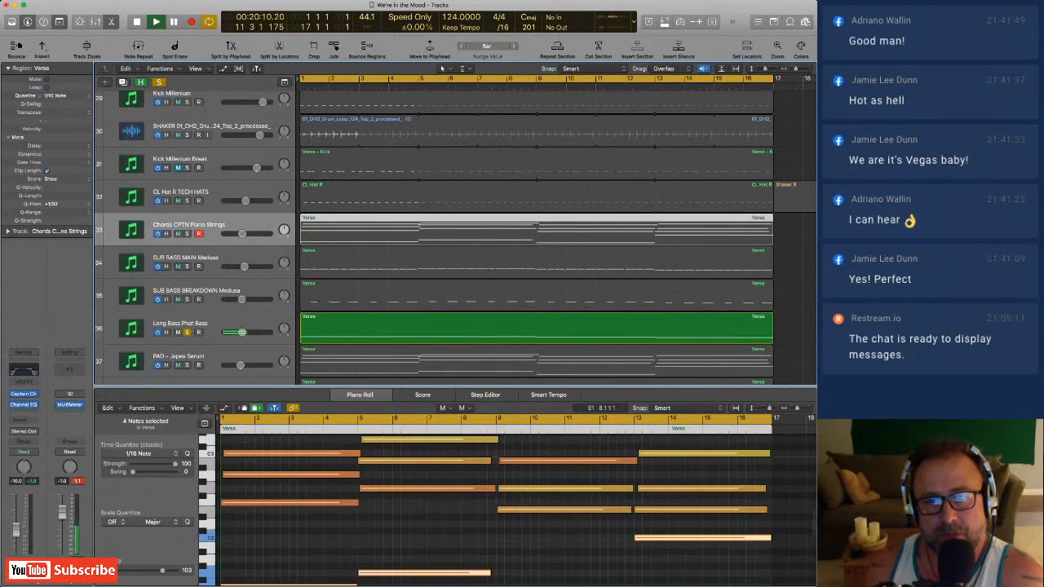
scroll(644, 489, down, 2)
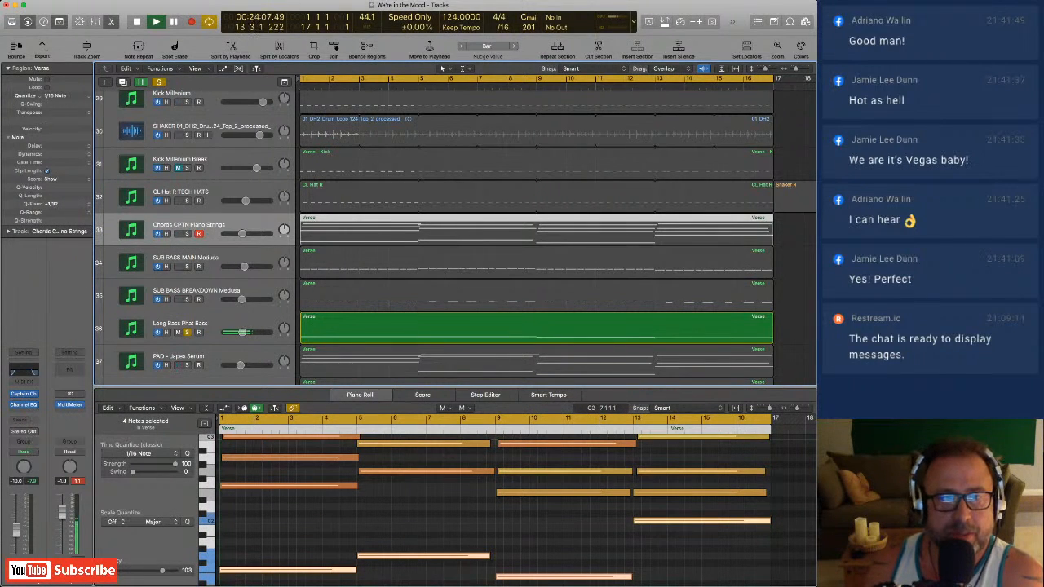
Select the Long Bass Phat Bass Verse region and solo SUB BASS BREAKDOWN Medusa and SUB BASS MAIN Medusa along with it.
click(433, 329)
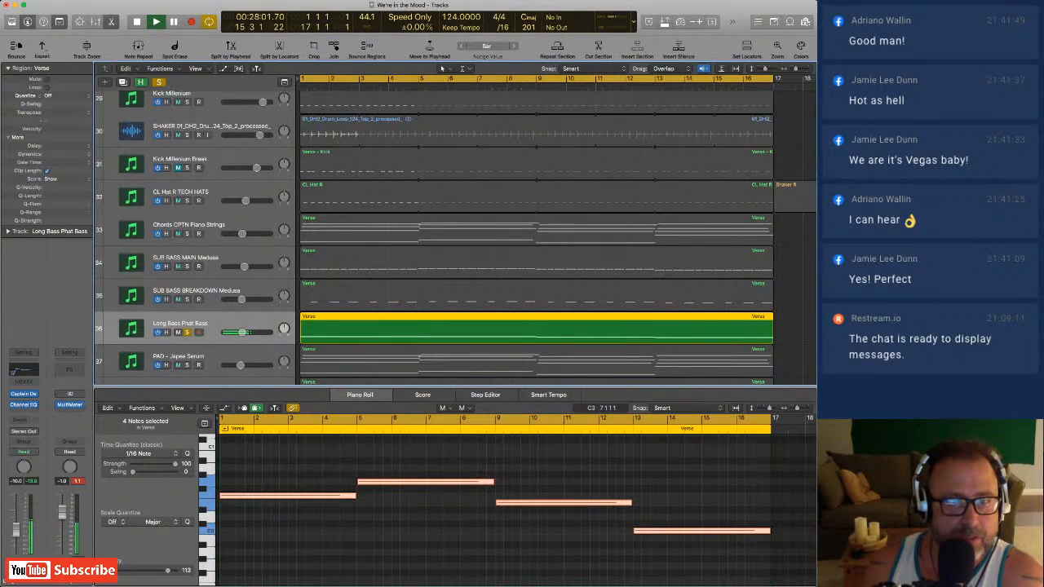
click(186, 299)
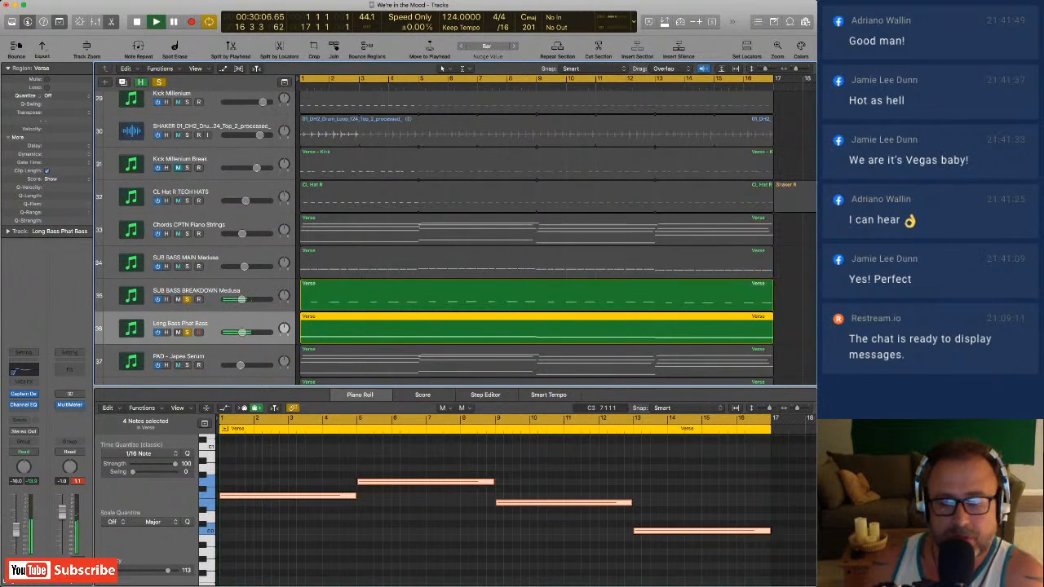
click(186, 266)
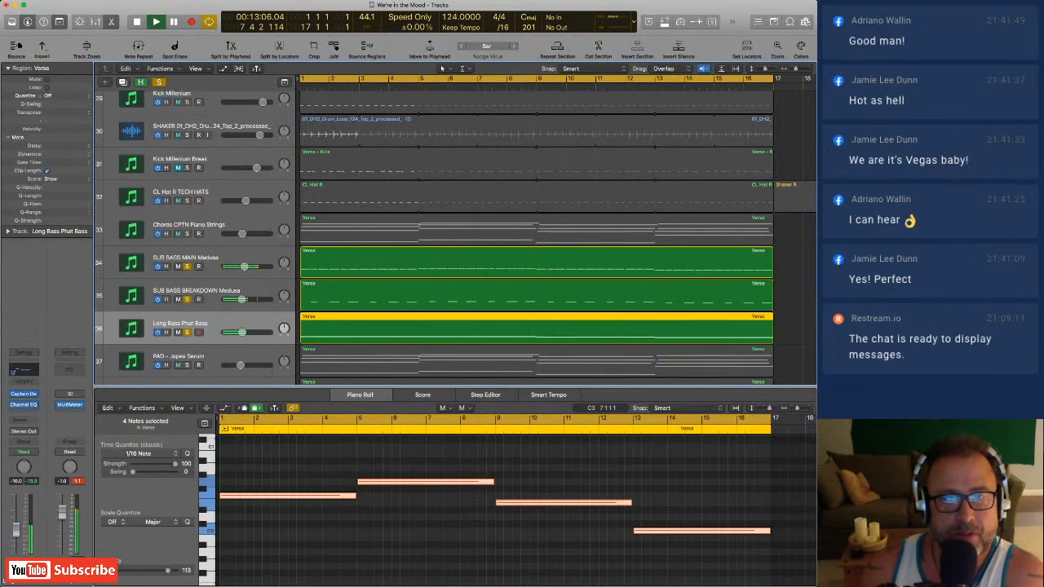
Add Chords CPTN Piano Strings, PAD - Japes Serum and PD BenjPad [GS] to the soloed bass tracks.
scroll(456, 237, up, 2)
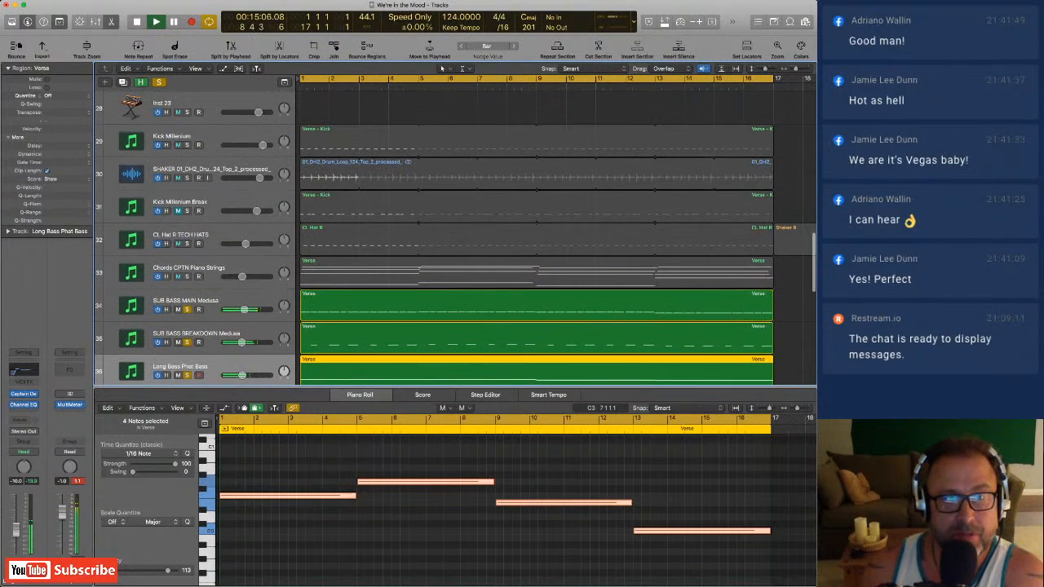
click(186, 277)
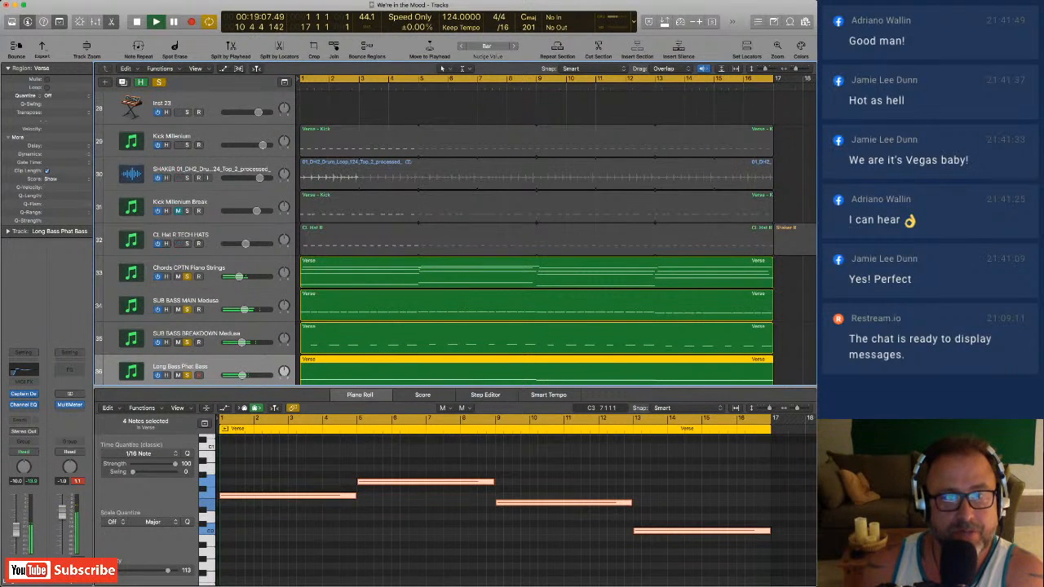
scroll(456, 236, down, 4)
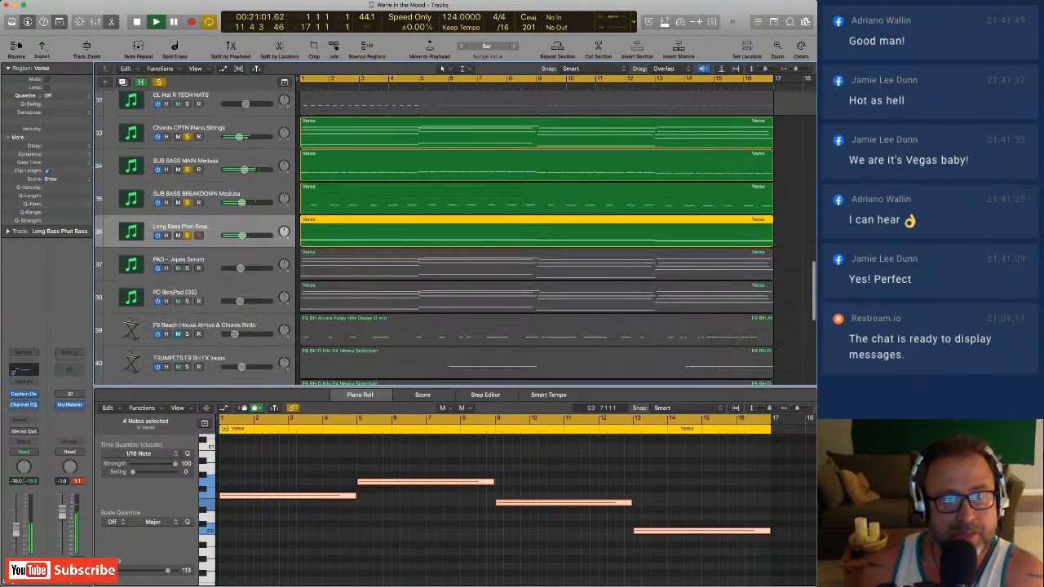
scroll(456, 236, down, 1)
click(187, 246)
click(187, 278)
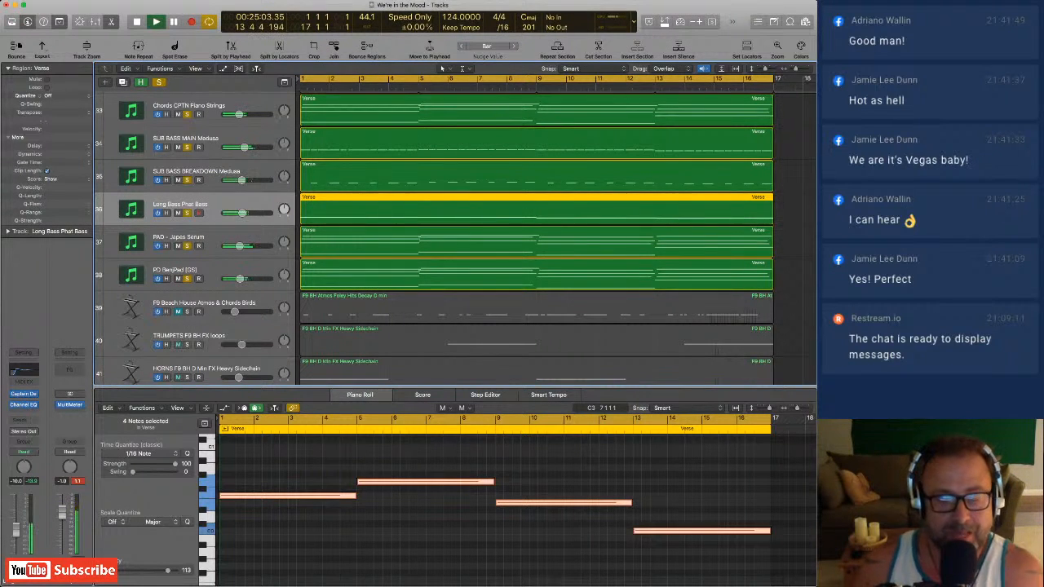
Solo Kick Millenium with the basses, chords and pads, and raise its volume slightly.
scroll(456, 237, up, 1)
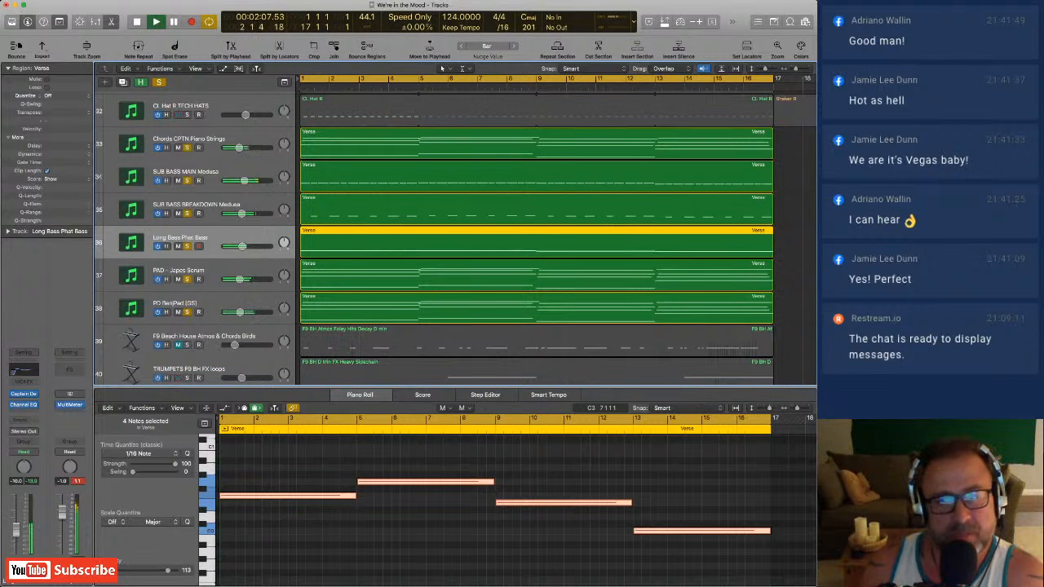
scroll(539, 236, up, 4)
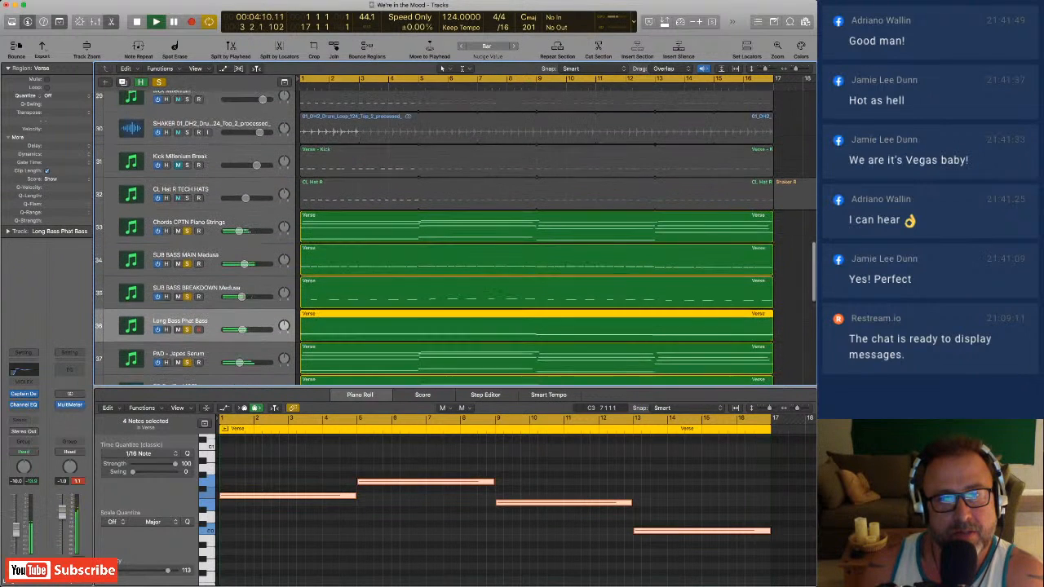
scroll(538, 237, up, 2)
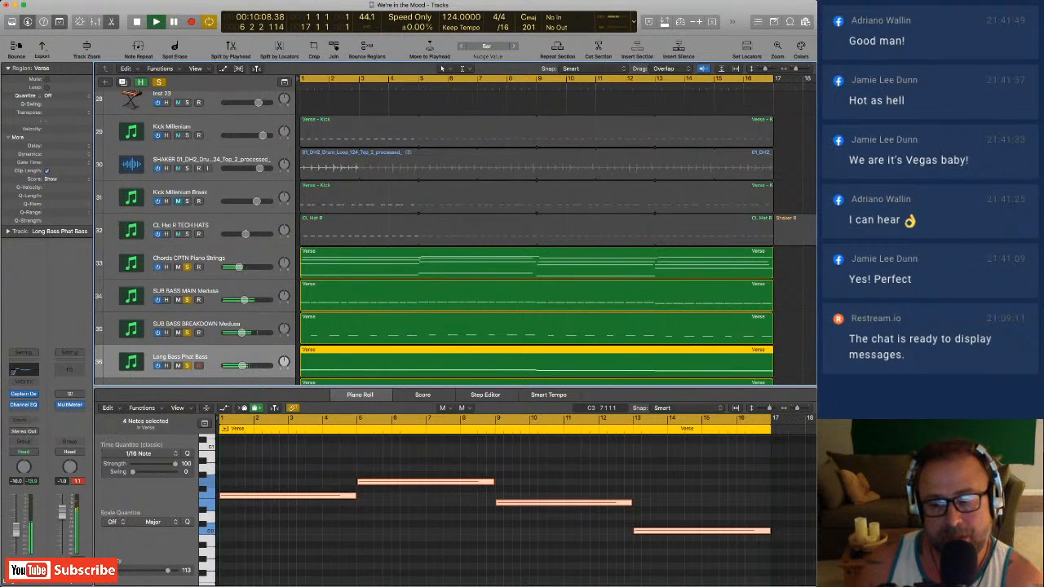
click(187, 135)
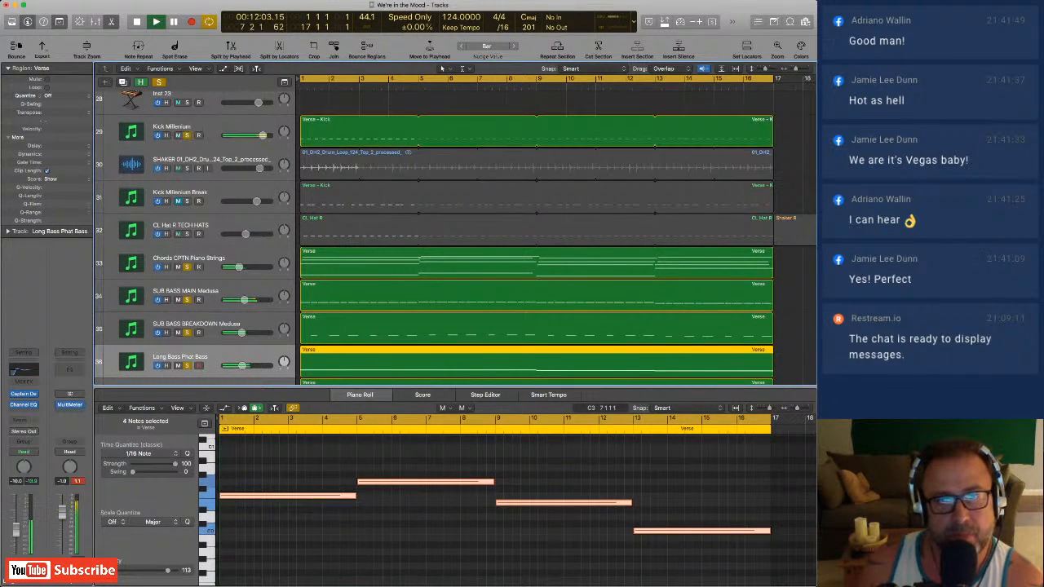
drag(262, 136, 266, 135)
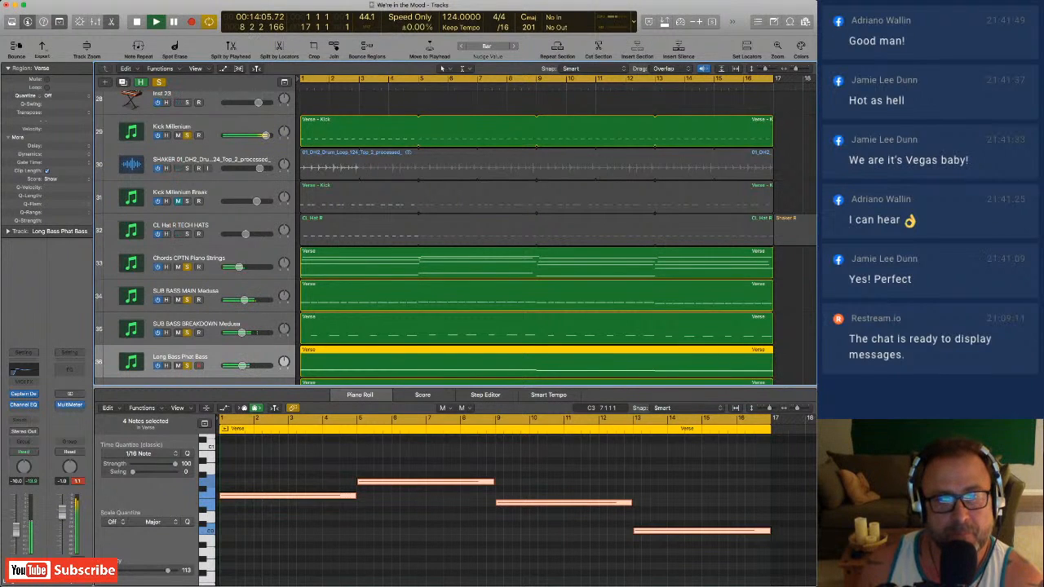
Take Kick Millenium out of solo to hear the chords, basses and pads without it.
scroll(455, 236, down, 1)
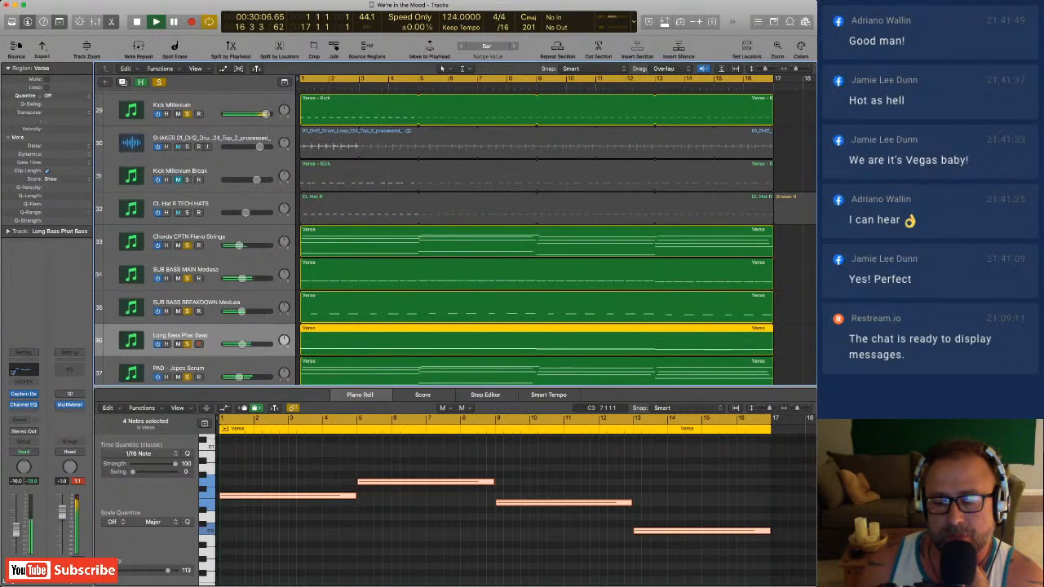
scroll(535, 237, down, 2)
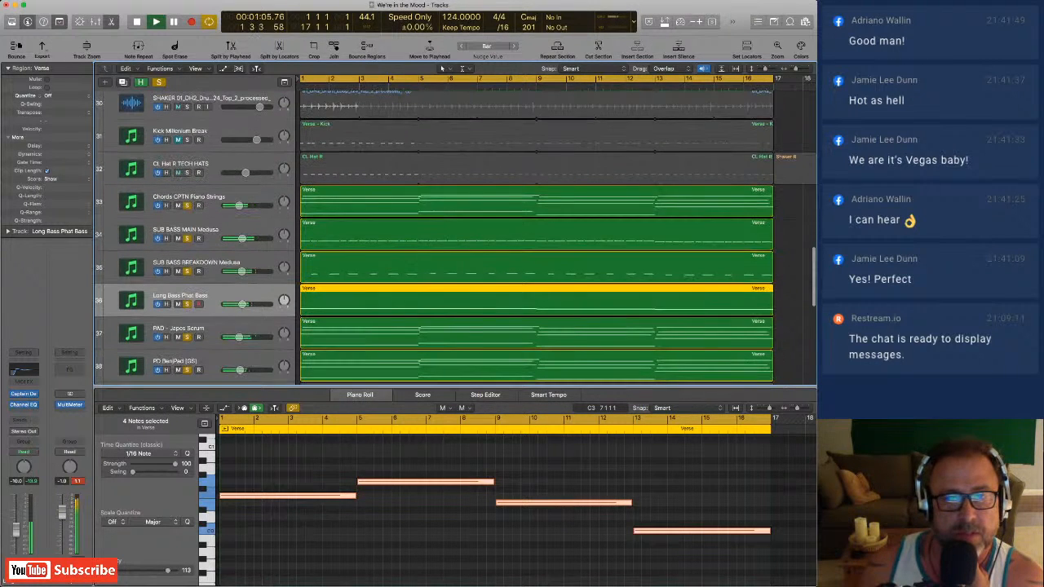
scroll(536, 236, down, 2)
scroll(536, 236, up, 4)
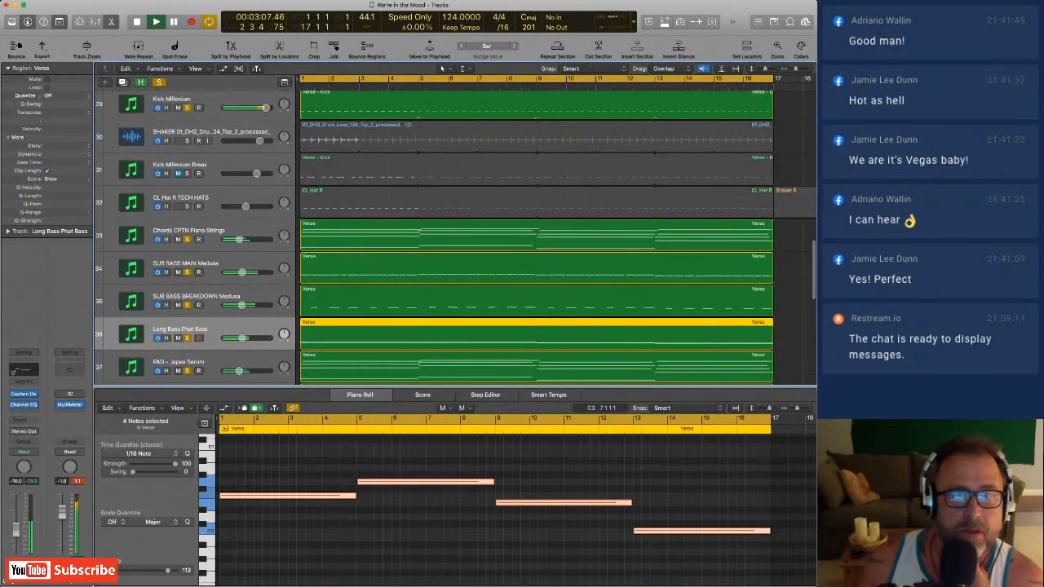
click(187, 108)
scroll(536, 236, down, 3)
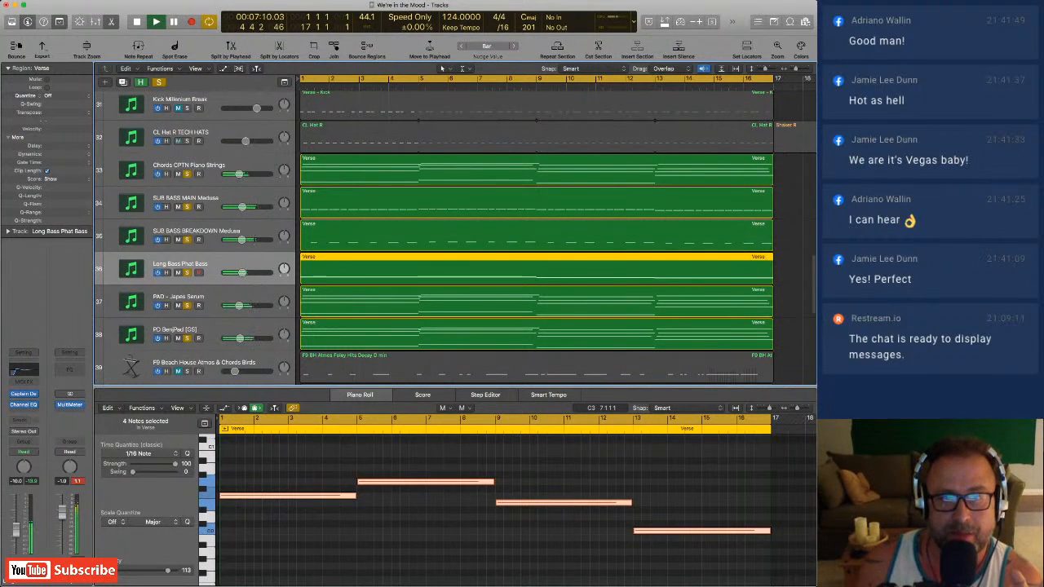
Select PAD - Japes Serum and listen to the mix without and with PD BenjPad [GS], keeping both pads soloed.
click(187, 338)
click(181, 297)
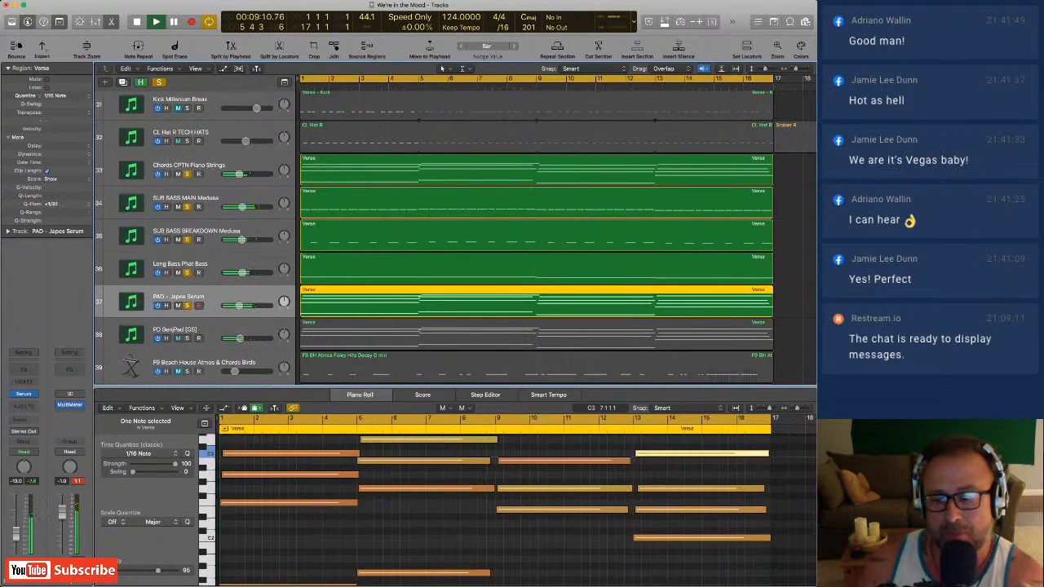
click(187, 337)
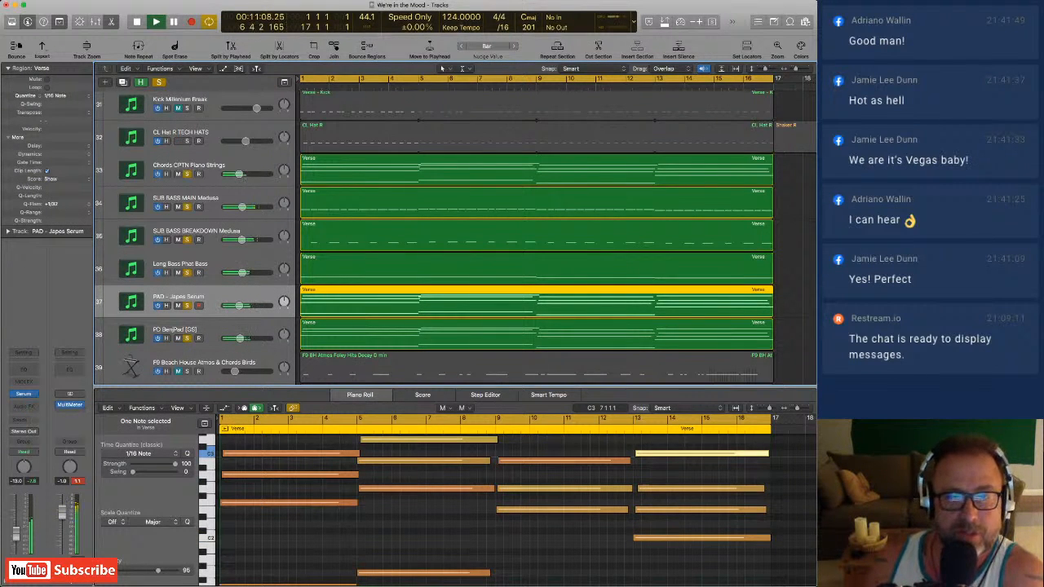
Solo F9 Beach House Atmos & Chords Birds and listen to it with both pads and Long Bass Phat Bass out of solo.
scroll(536, 236, down, 5)
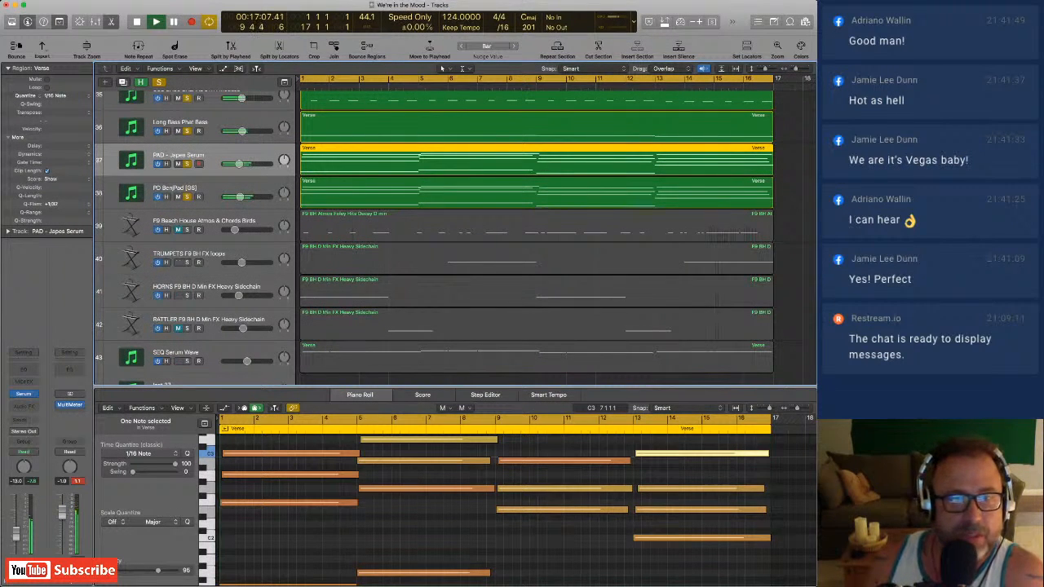
scroll(537, 236, down, 1)
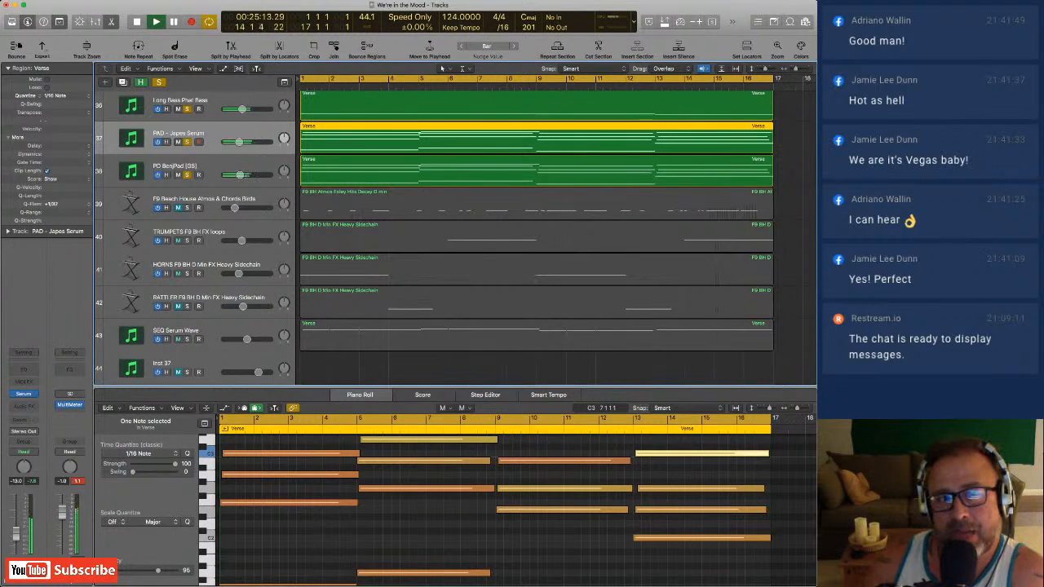
click(186, 208)
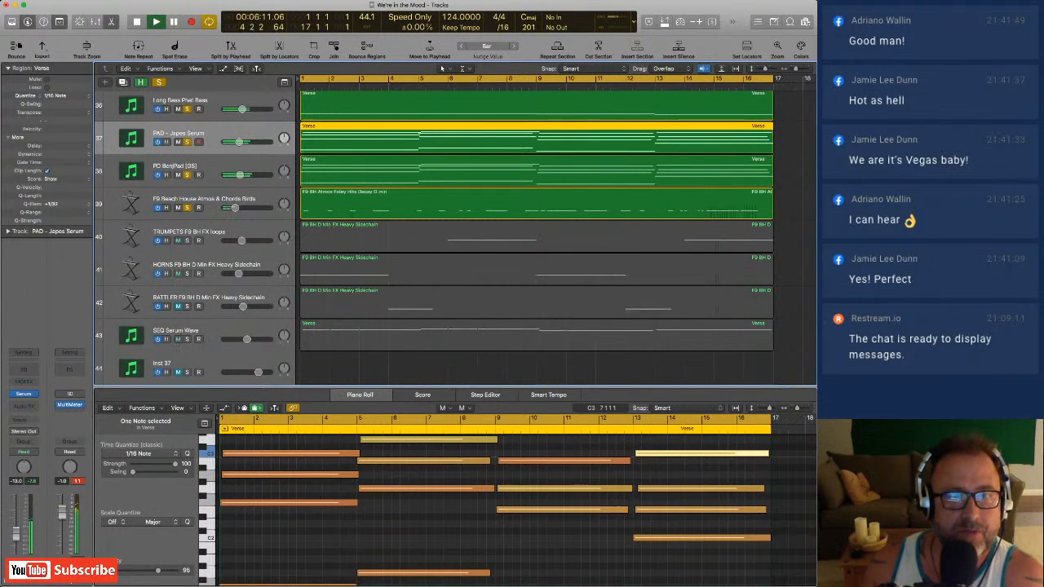
scroll(536, 236, up, 1)
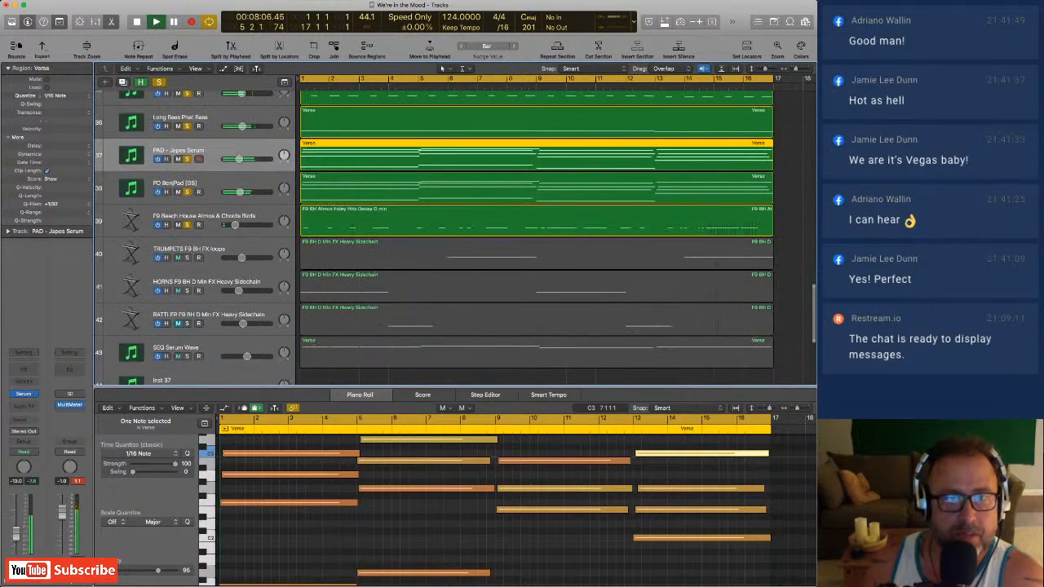
click(186, 191)
click(186, 158)
click(187, 126)
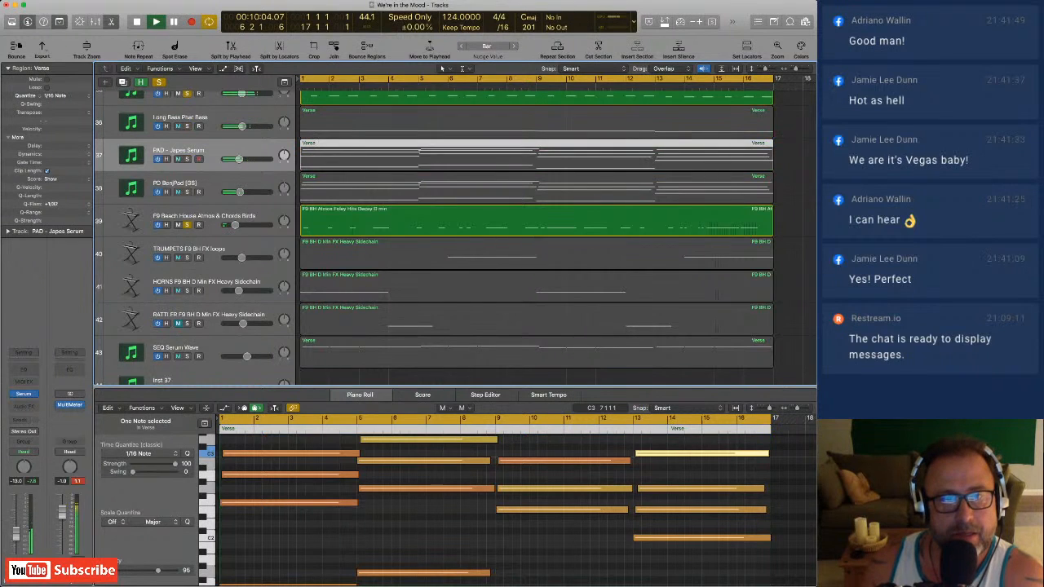
Take F9 Beach House Atmos & Chords Birds out of solo and solo Long Bass Phat Bass and both pads again.
scroll(187, 125, up, 2)
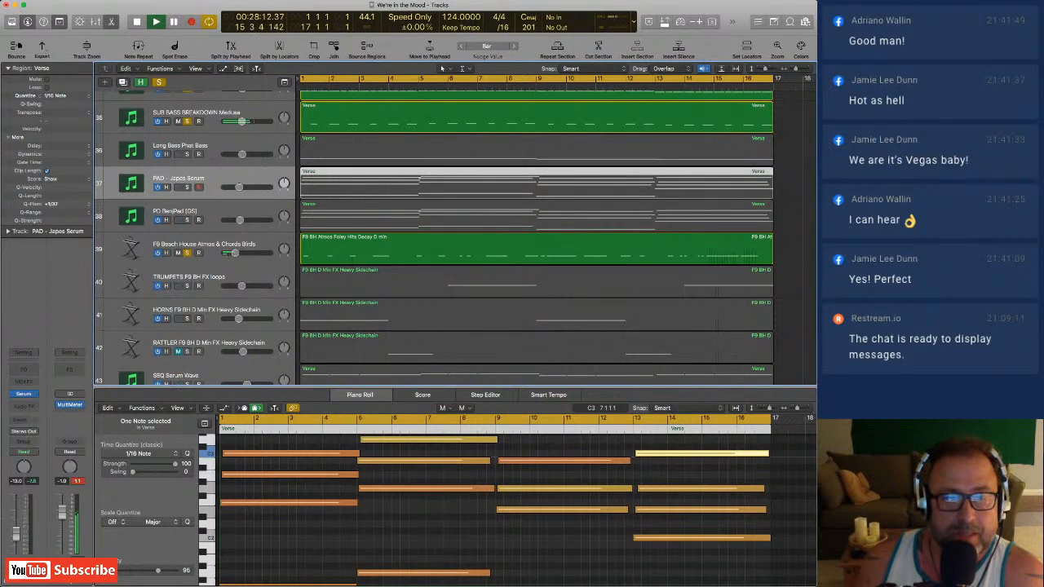
click(187, 253)
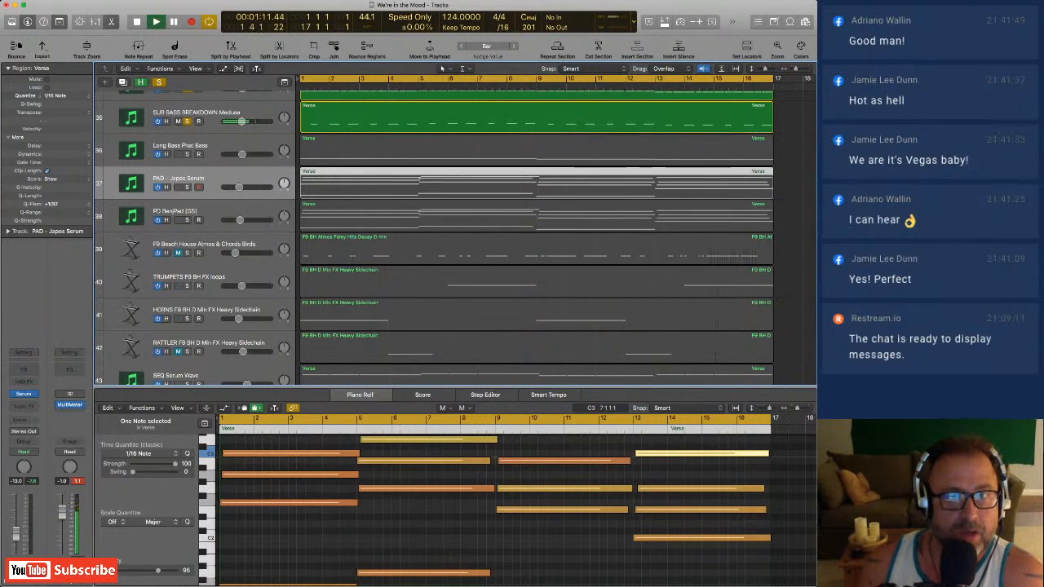
click(187, 187)
click(186, 154)
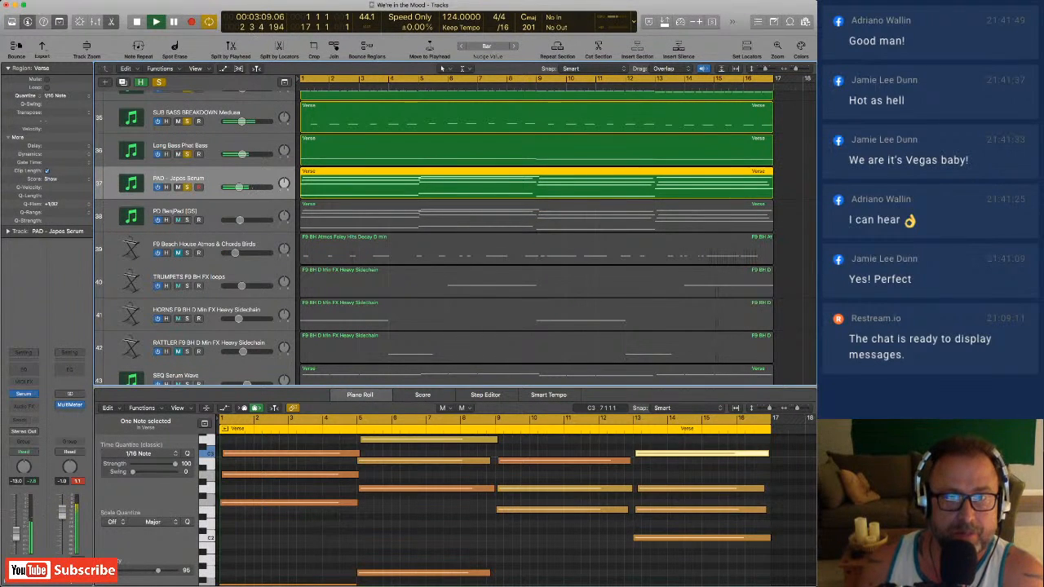
click(187, 220)
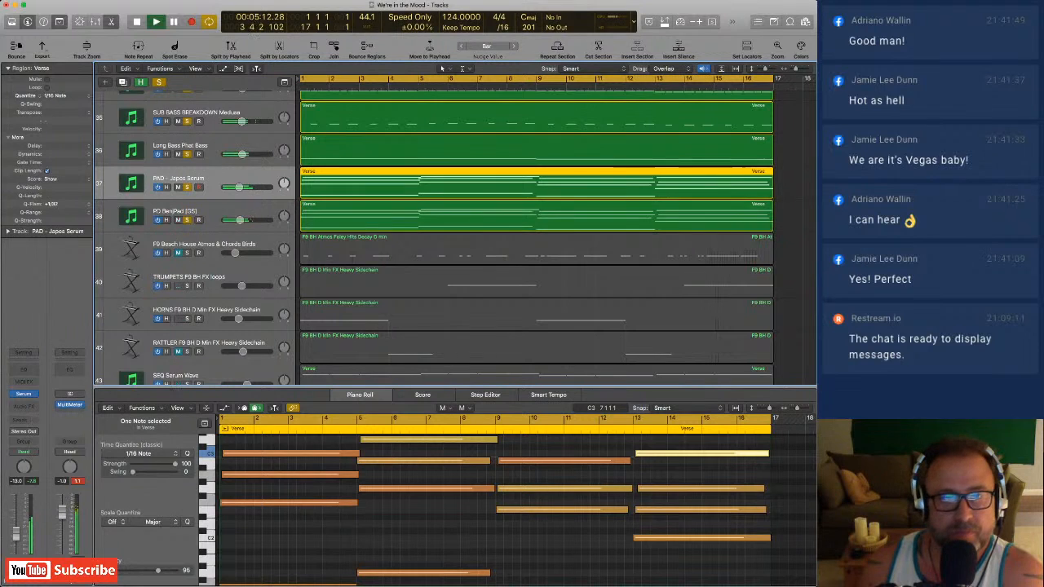
Solo TRUMPETS F9 BH FX loops with the chords, basses and pads, pausing and resuming playback to listen.
scroll(187, 220, down, 1)
scroll(187, 220, down, 1)
scroll(187, 220, up, 8)
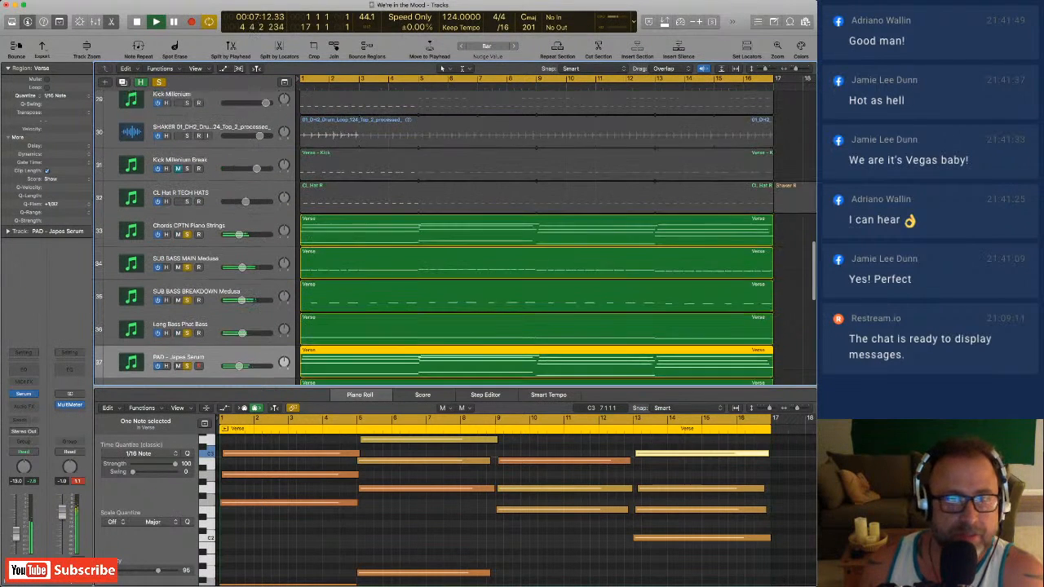
scroll(187, 220, down, 3)
scroll(187, 220, down, 3)
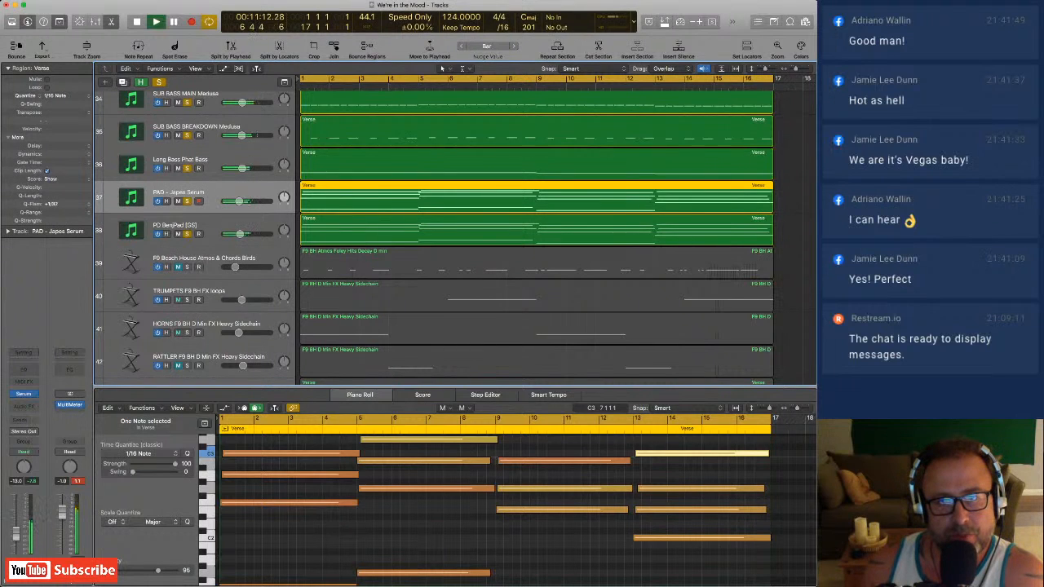
click(186, 300)
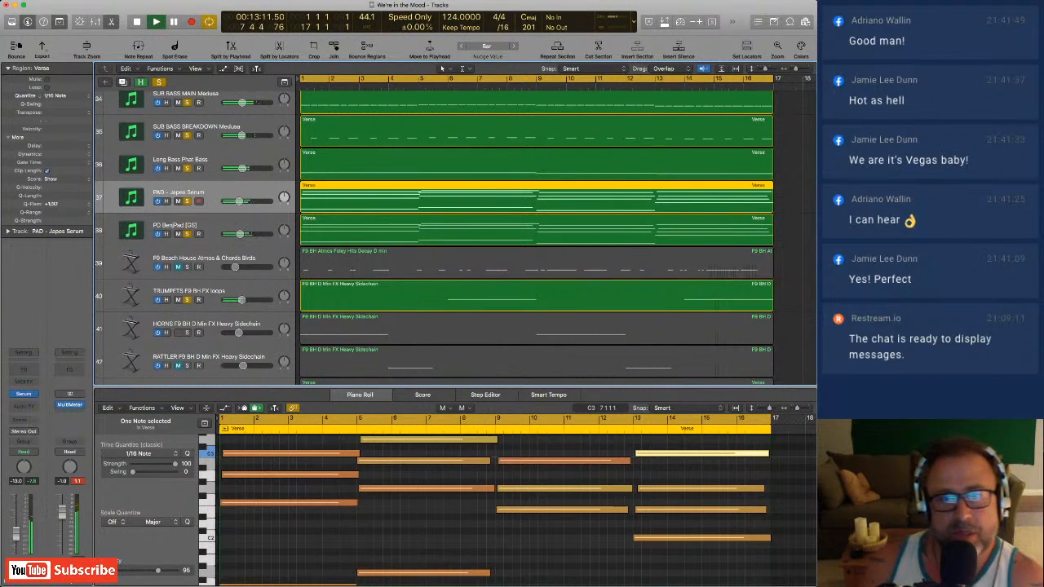
key(space)
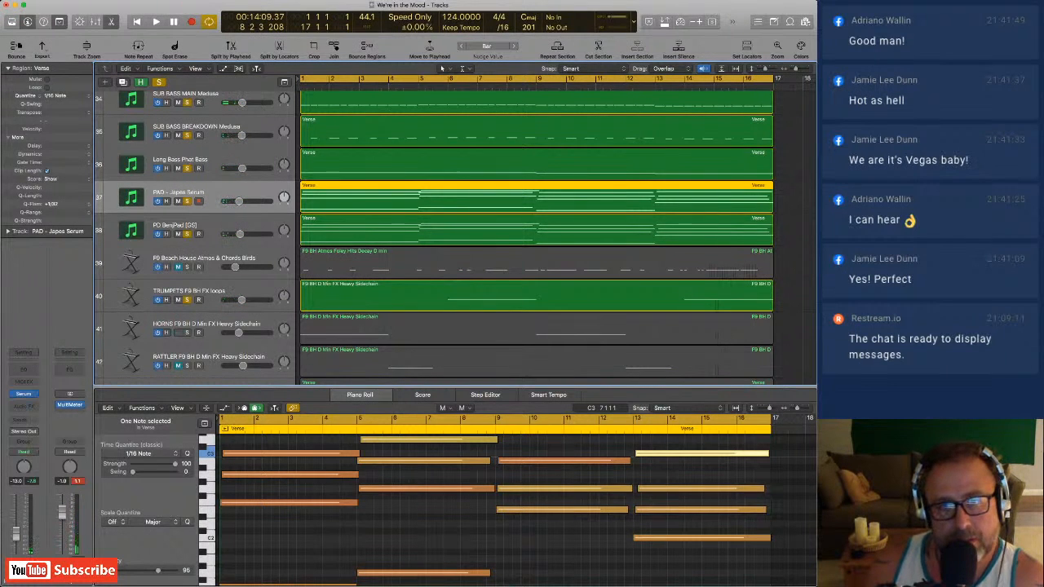
key(space)
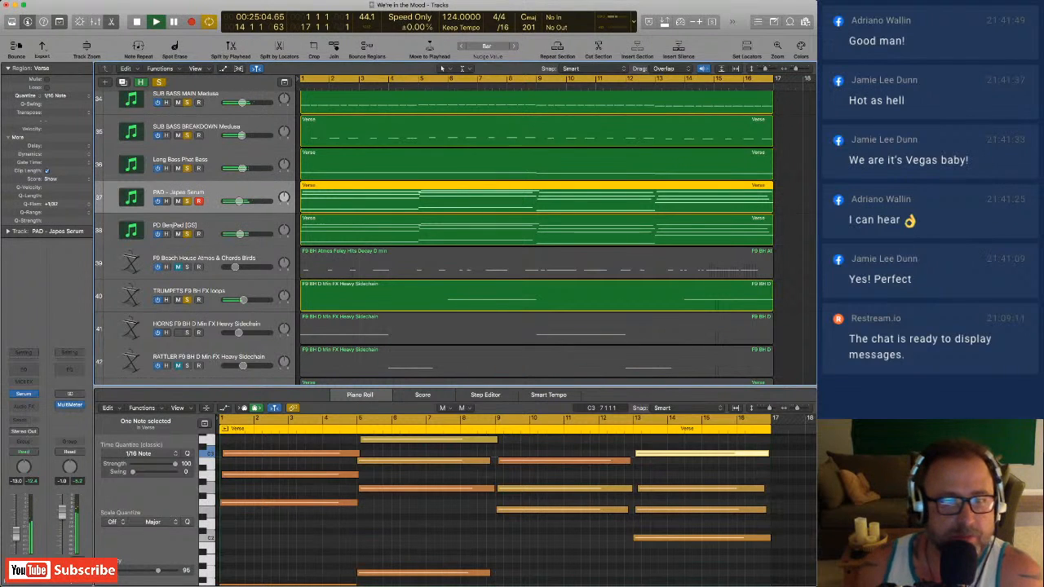
Solo HORNS F9 BH D Min FX Heavy Sidechain and listen to it together with the trumpets.
scroll(536, 237, down, 1)
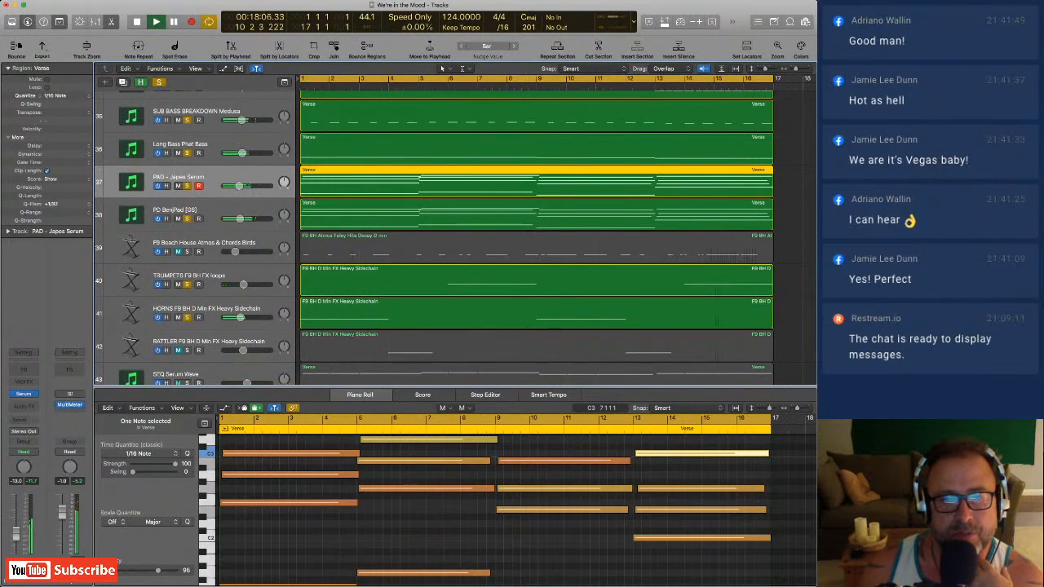
scroll(457, 236, down, 2)
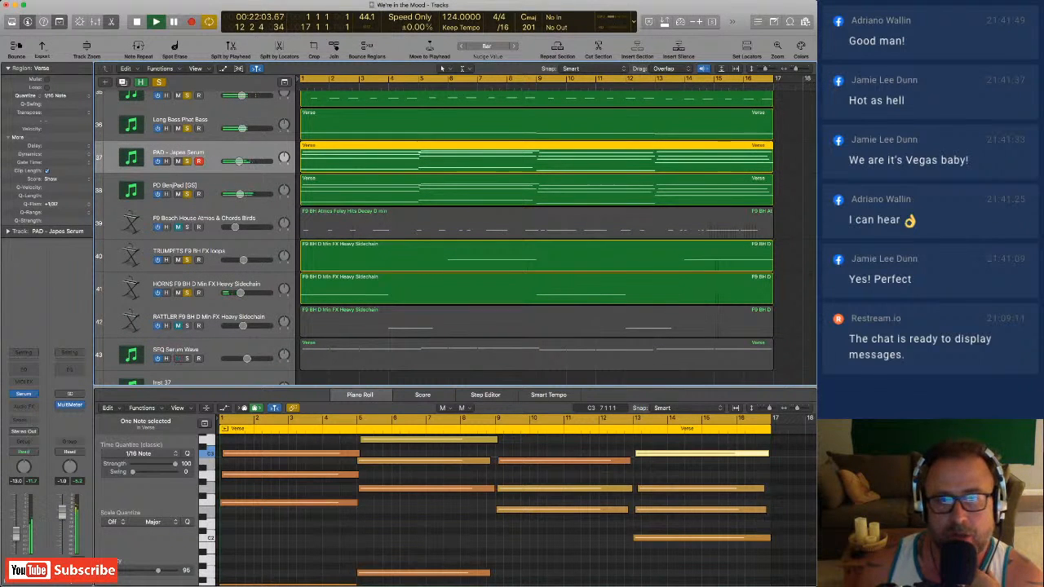
scroll(456, 237, down, 2)
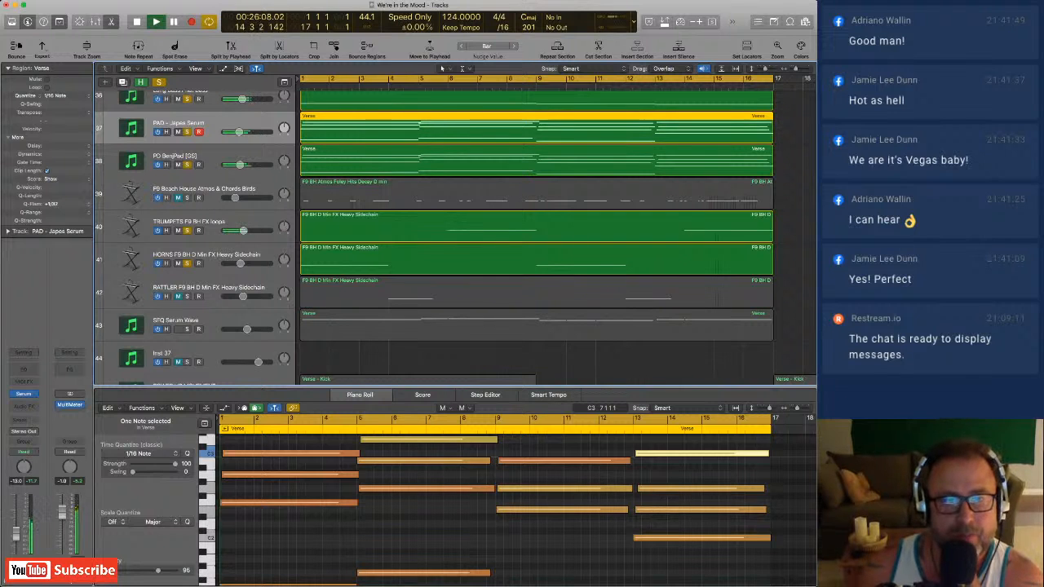
Solo RATTLER F9 BH D Min FX Heavy Sidechain and listen to it together with the horns and trumpets.
click(187, 296)
scroll(187, 296, down, 1)
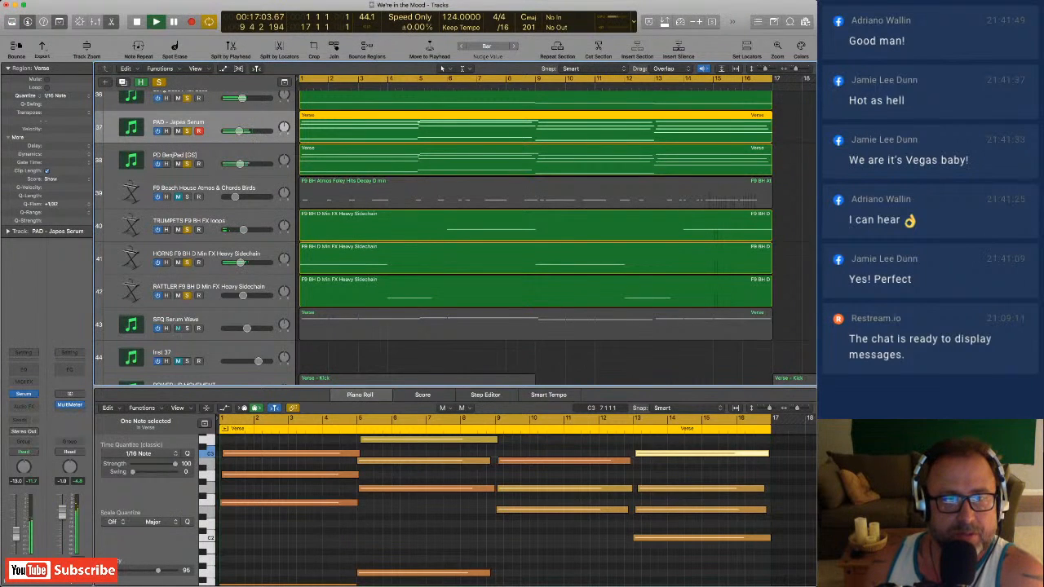
scroll(456, 236, down, 4)
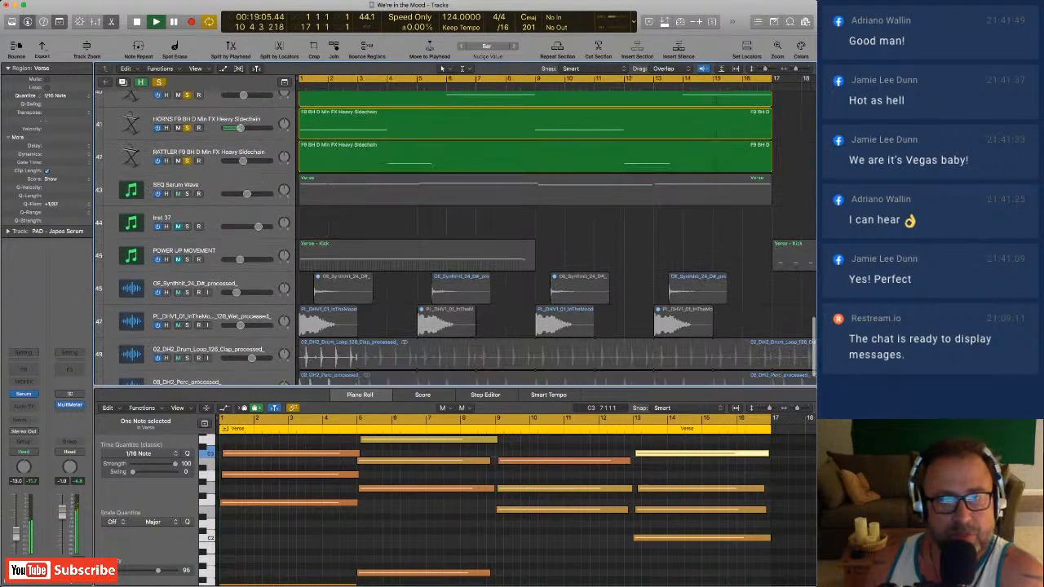
scroll(457, 236, up, 6)
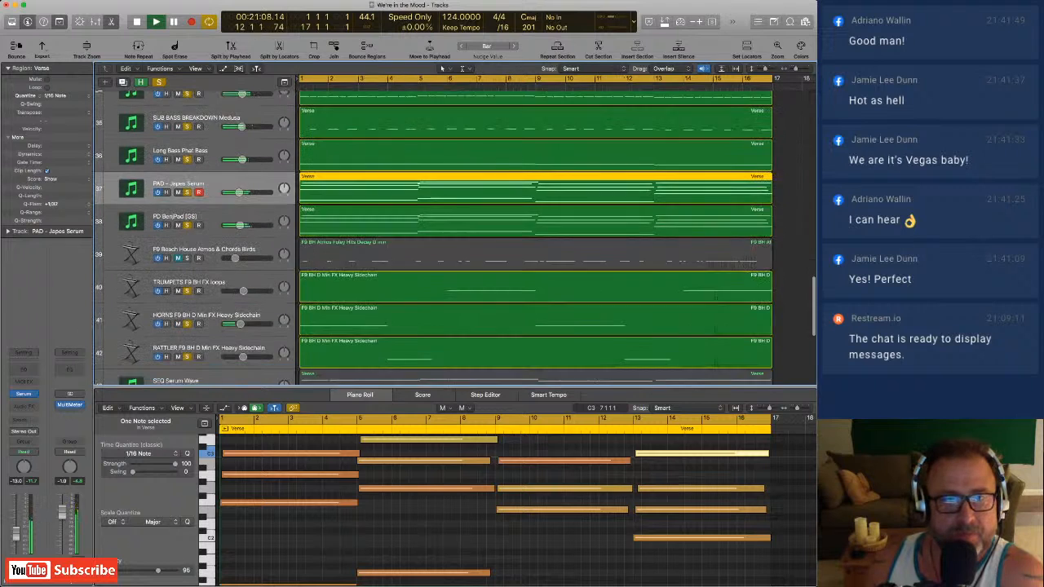
Solo SEQ Serum Wave and listen to it along with the soloed brass, rattler, pads and basses.
scroll(457, 236, down, 5)
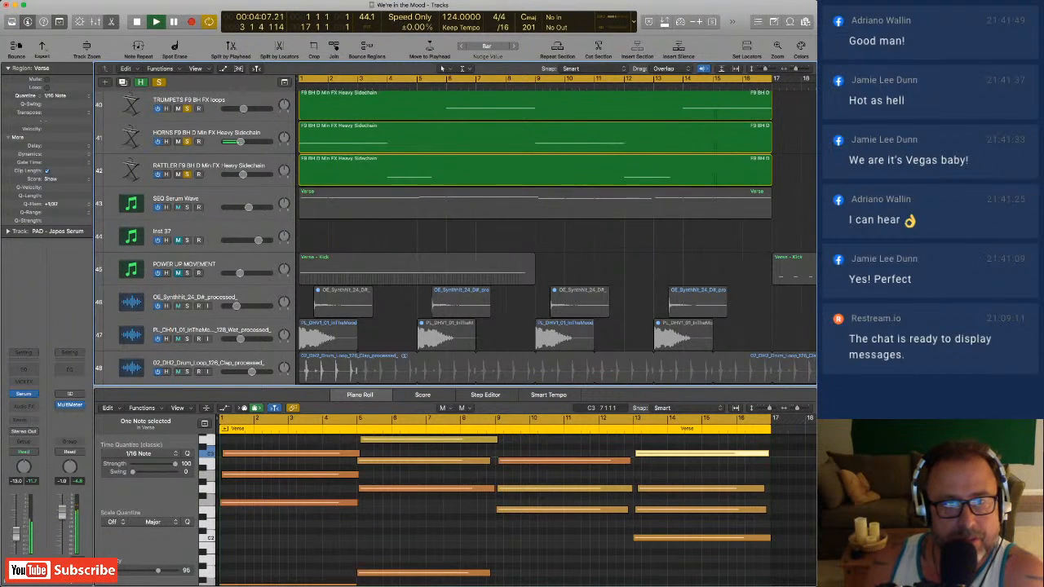
click(186, 207)
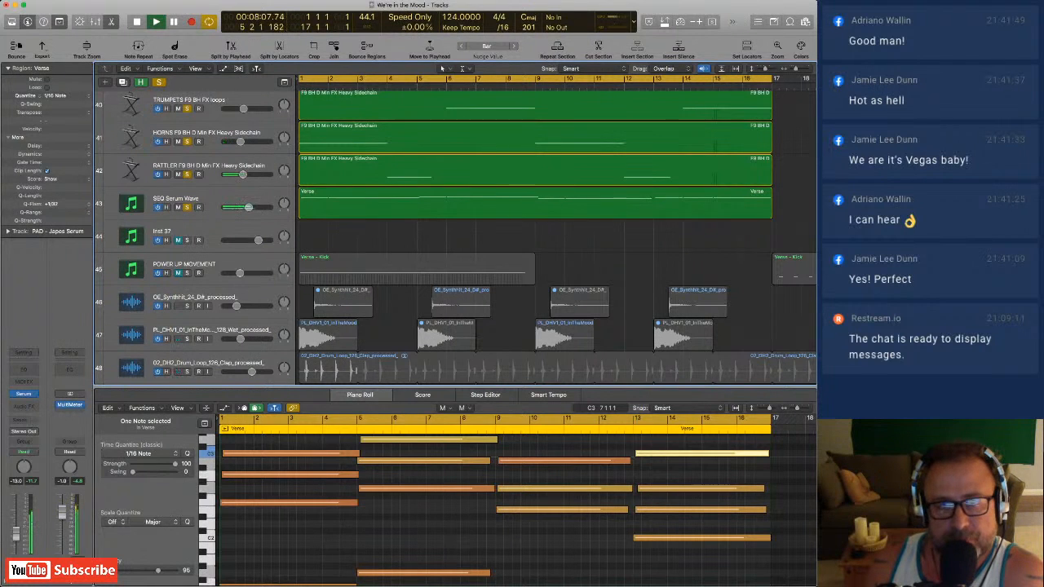
scroll(455, 236, up, 1)
scroll(443, 69, up, 3)
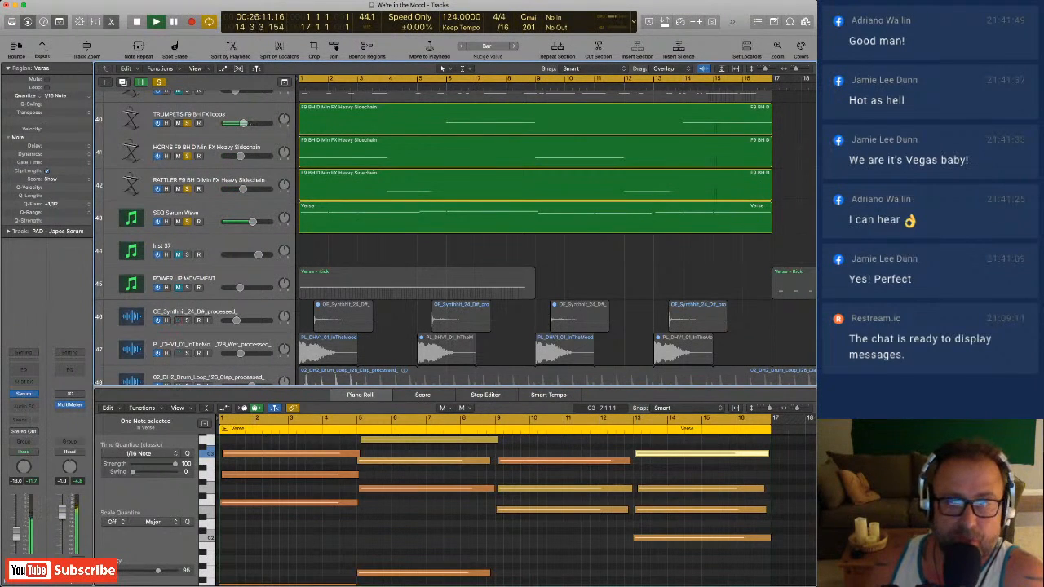
Solo OE_Synthhit_24_D#_processed_ and select its track to show the synth hit audio.
scroll(441, 68, down, 2)
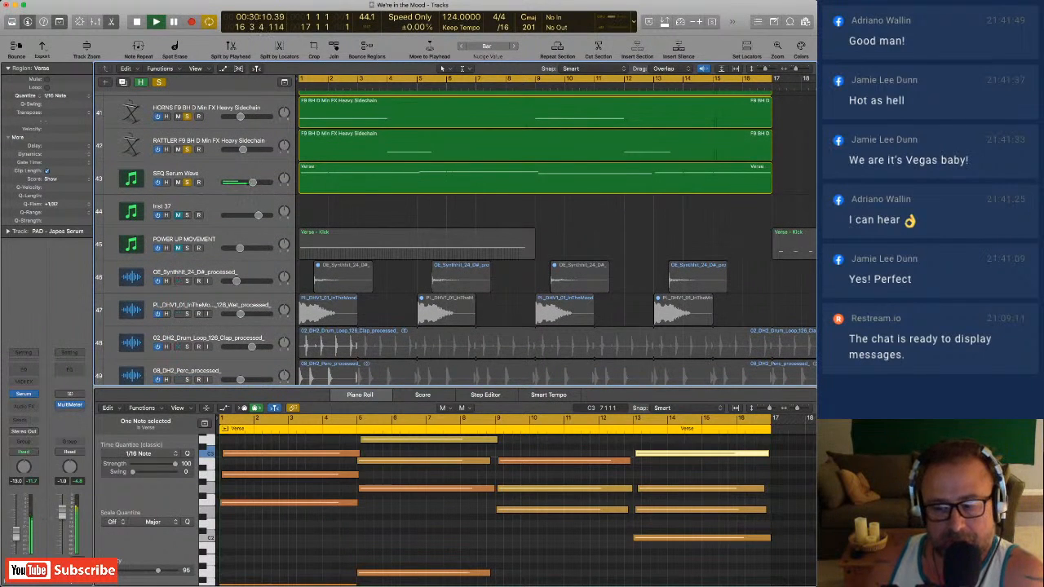
click(187, 281)
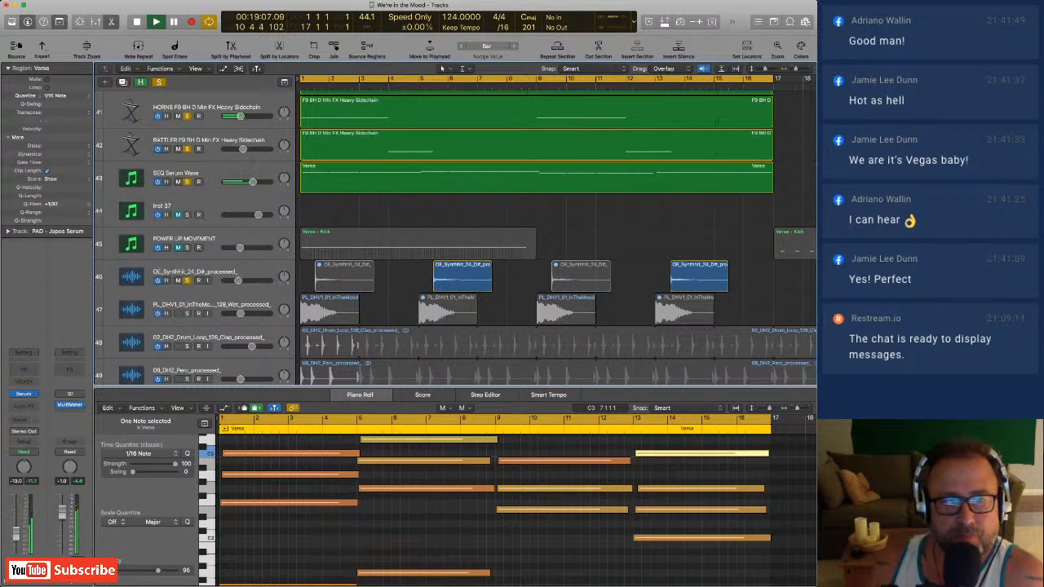
click(196, 272)
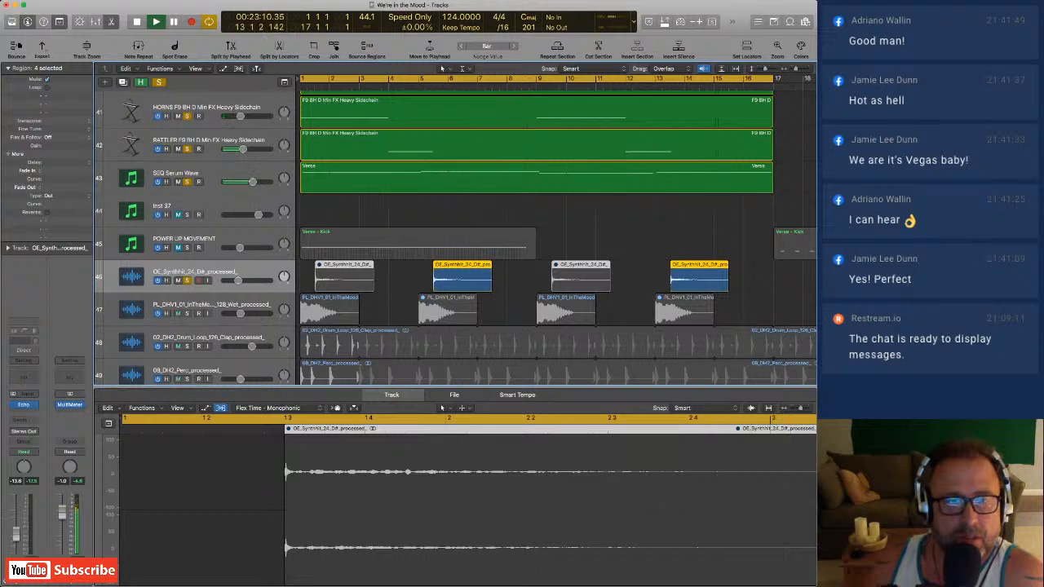
Add CL Hat R TECH HATS to the soloed tracks and listen to the hats in the verse.
scroll(457, 237, down, 2)
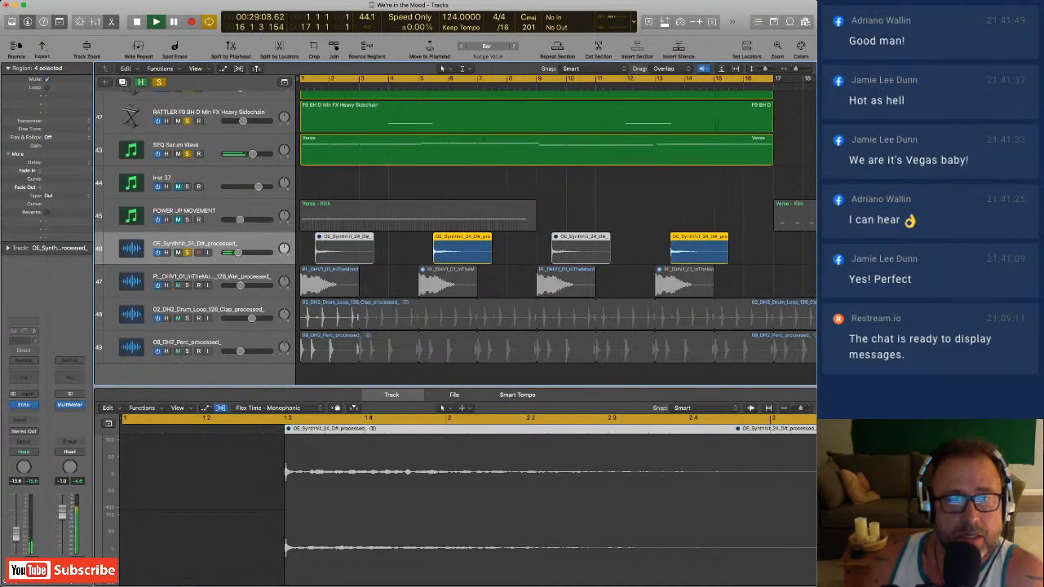
scroll(455, 237, up, 10)
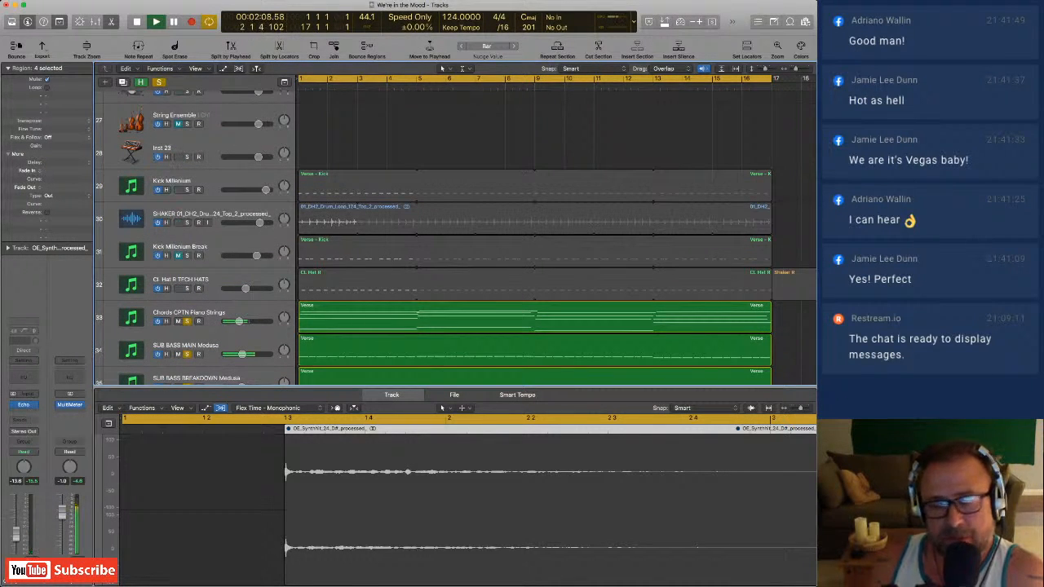
click(187, 289)
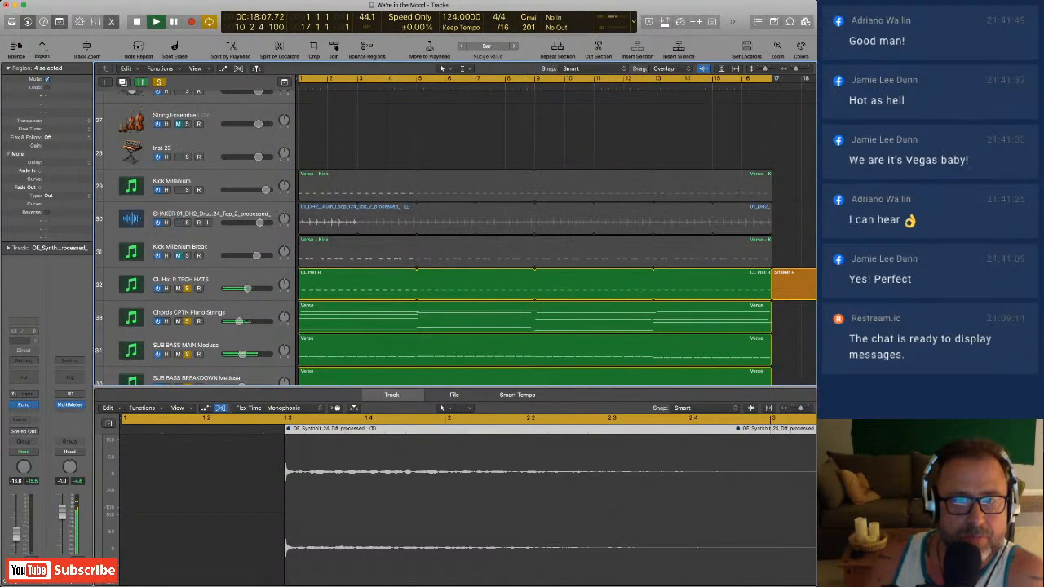
Solo 02_DH2_Drum_Loop_126_Clap_processed_ and select its track to show the clap loop's audio.
scroll(457, 237, down, 10)
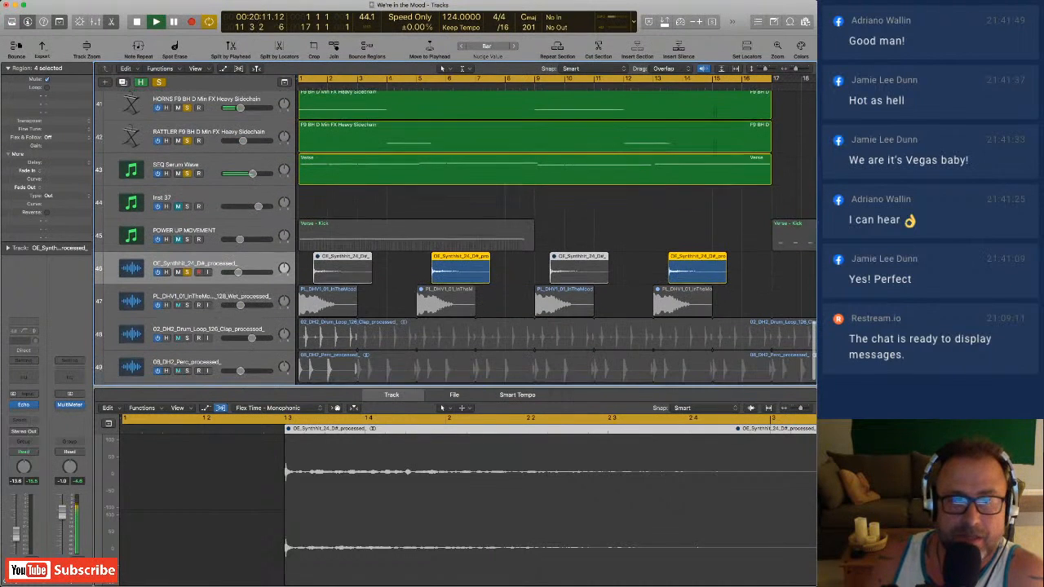
scroll(554, 236, down, 1)
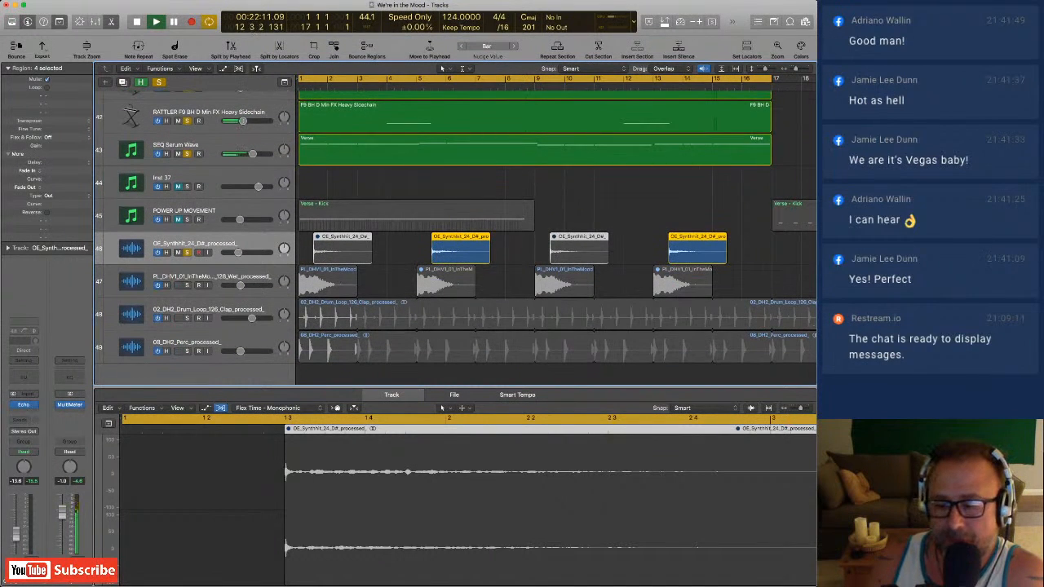
click(187, 318)
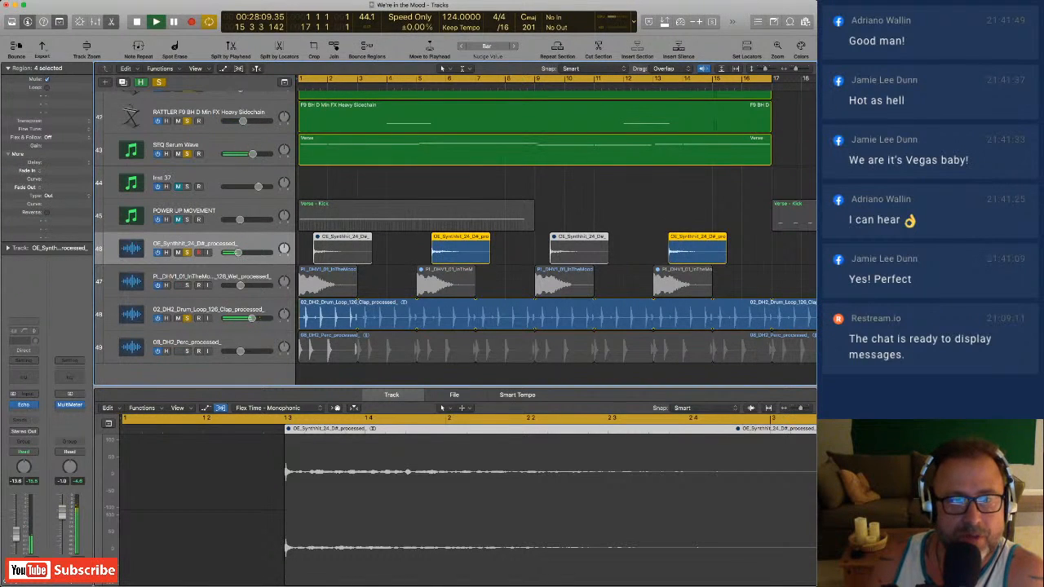
click(208, 310)
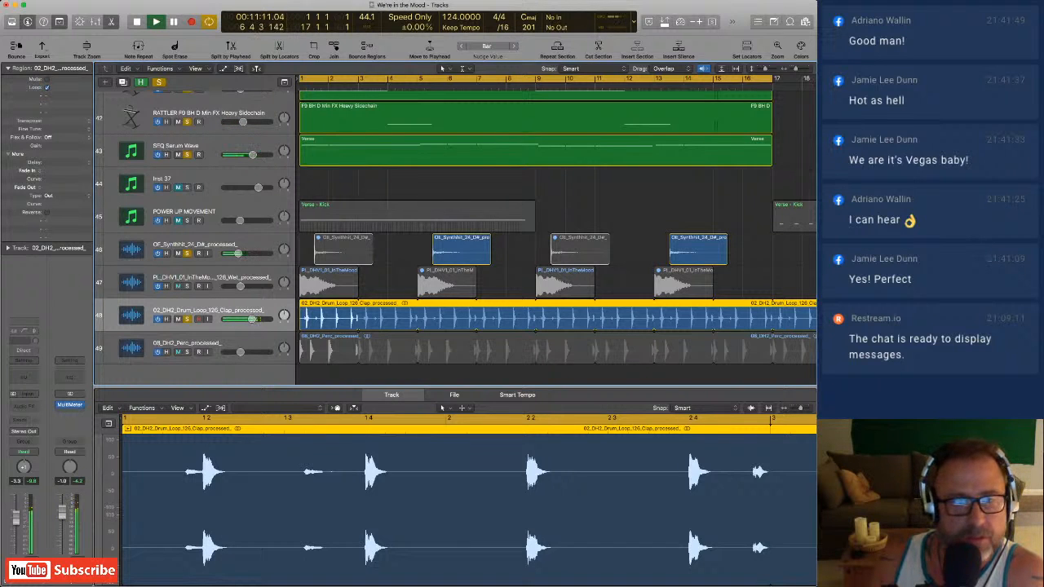
Solo and select 08_DH2_Perc_processed_, listening to it with the clap loop out of solo before soloing the claps again.
click(187, 352)
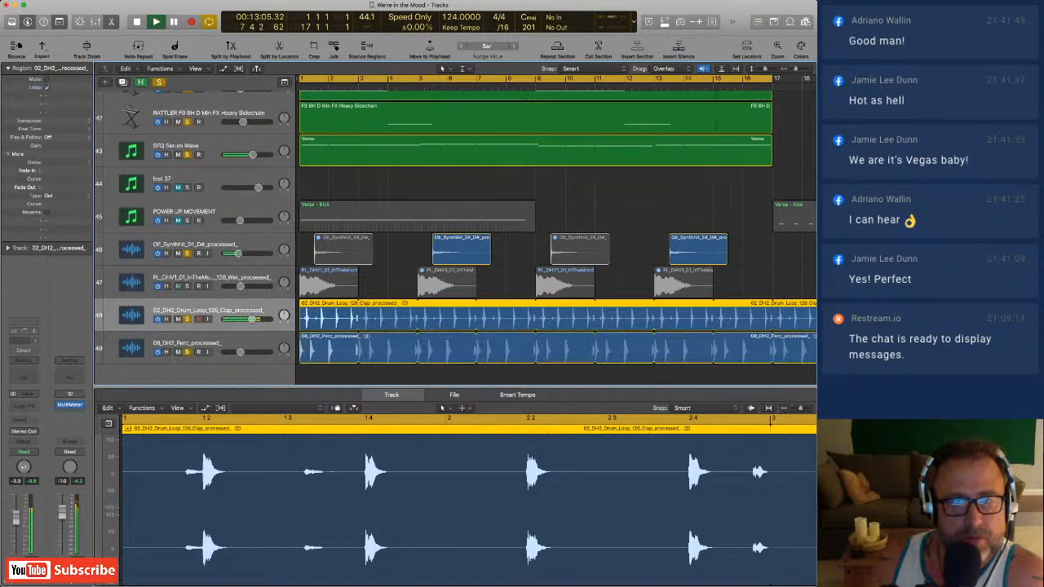
click(187, 318)
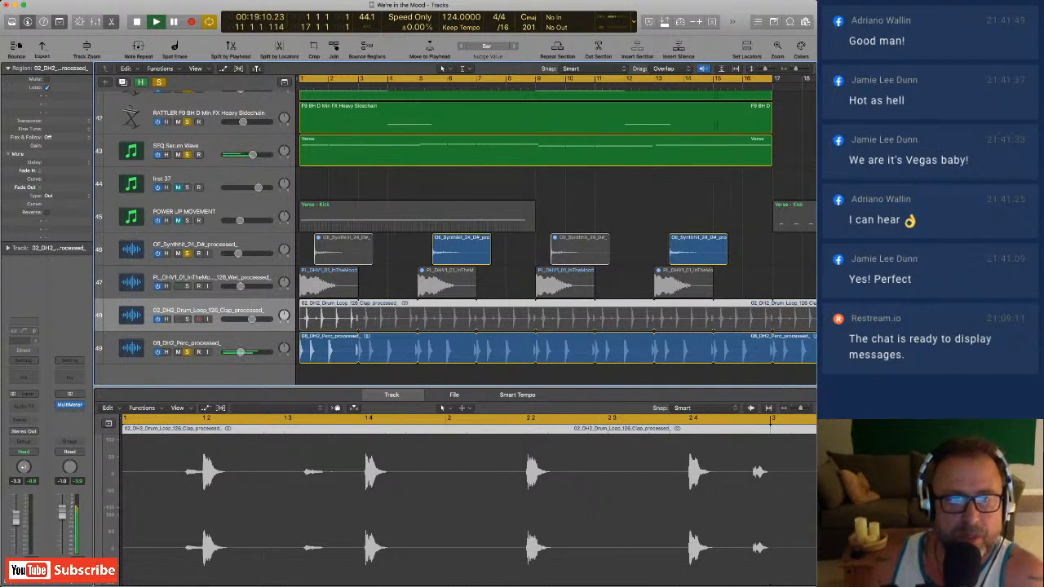
key(Down)
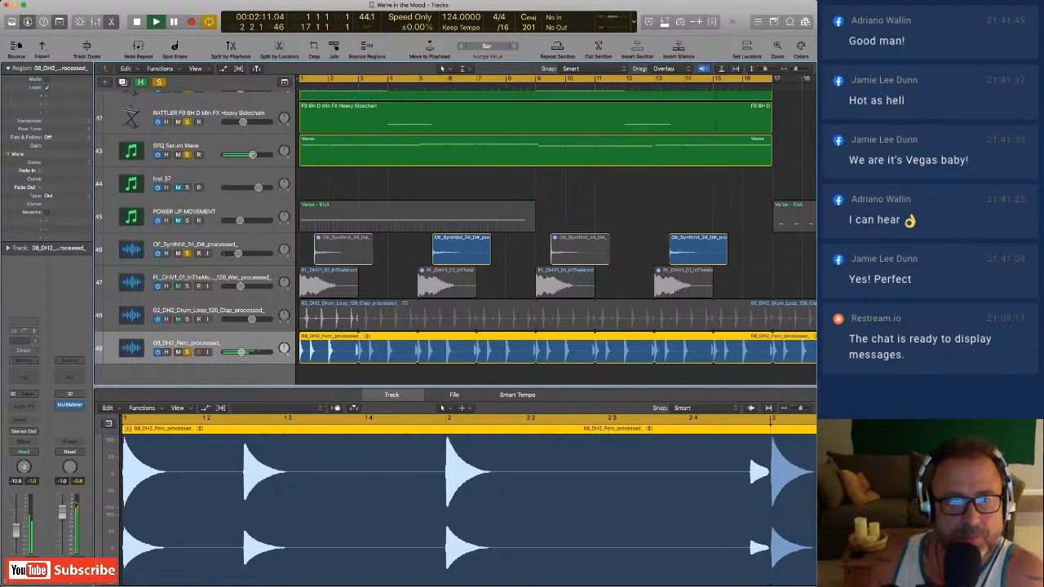
click(187, 319)
Solo the SHAKER 01_DH2 drum loop track and listen to it with the hats, claps and percussion.
scroll(456, 236, up, 10)
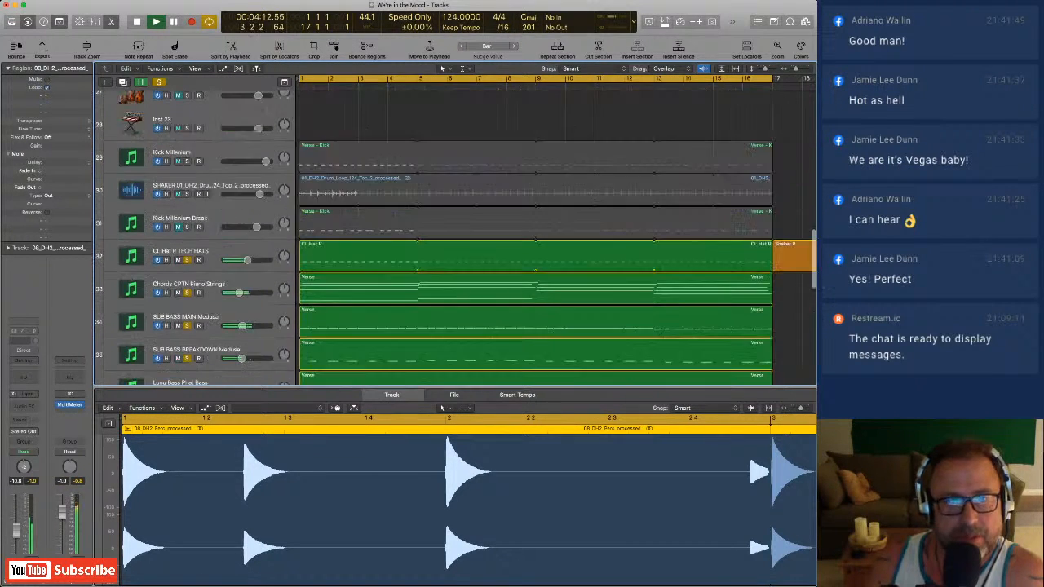
scroll(456, 236, up, 1)
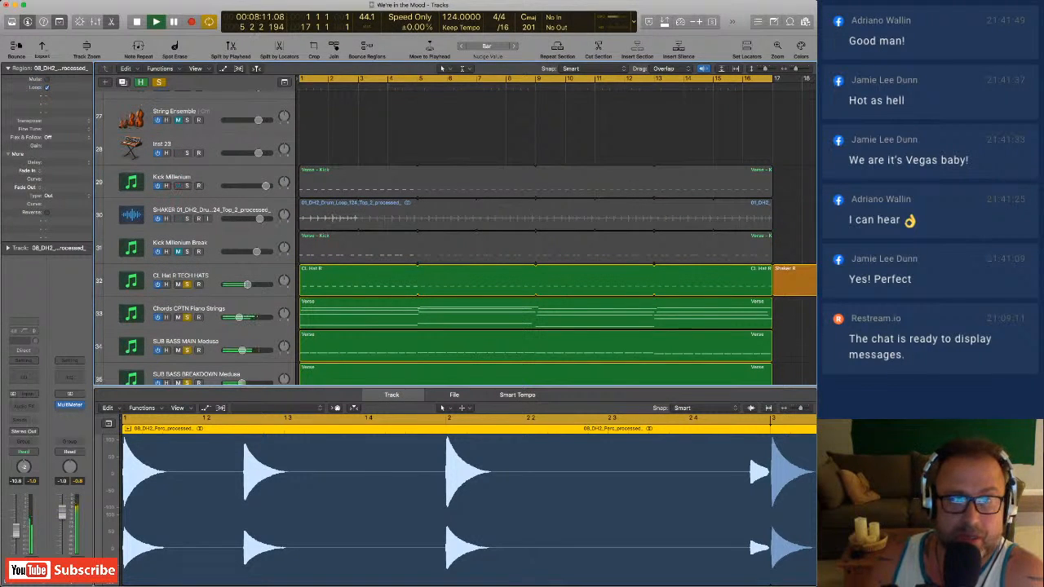
click(187, 219)
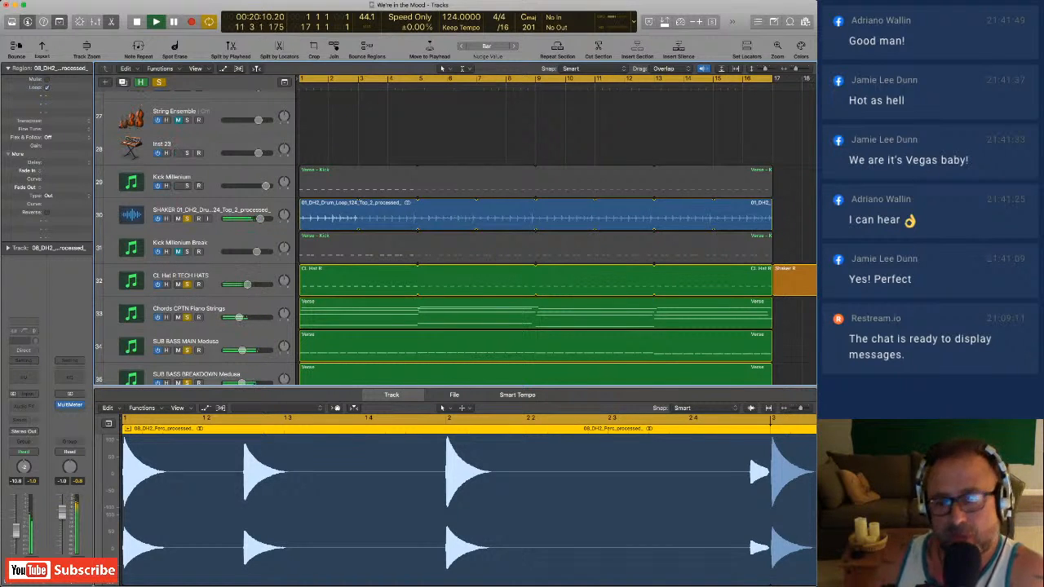
Solo Kick Millenium to bring the main kick in under the layered verse tracks.
scroll(457, 237, up, 8)
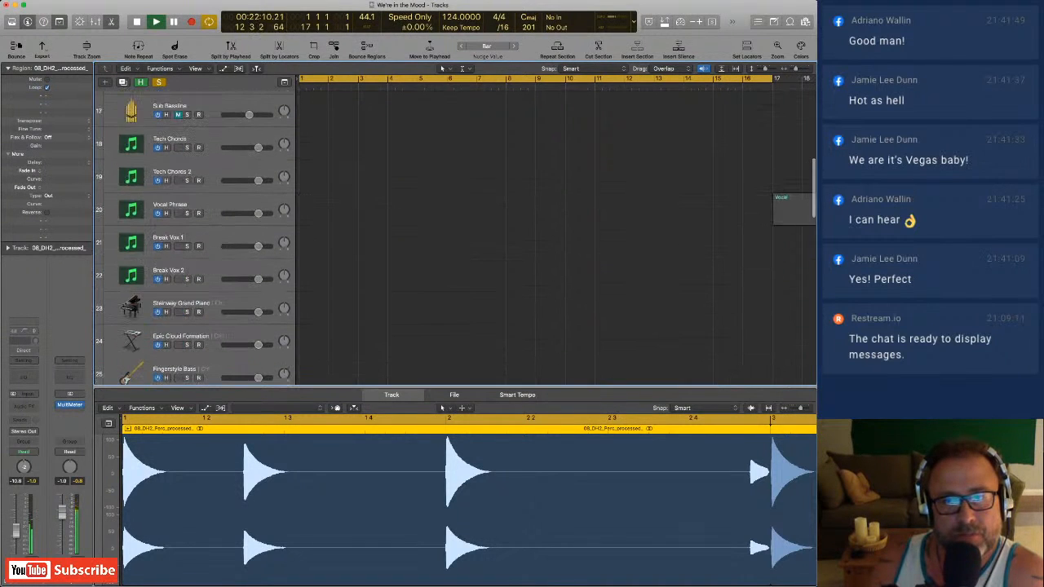
scroll(457, 237, down, 10)
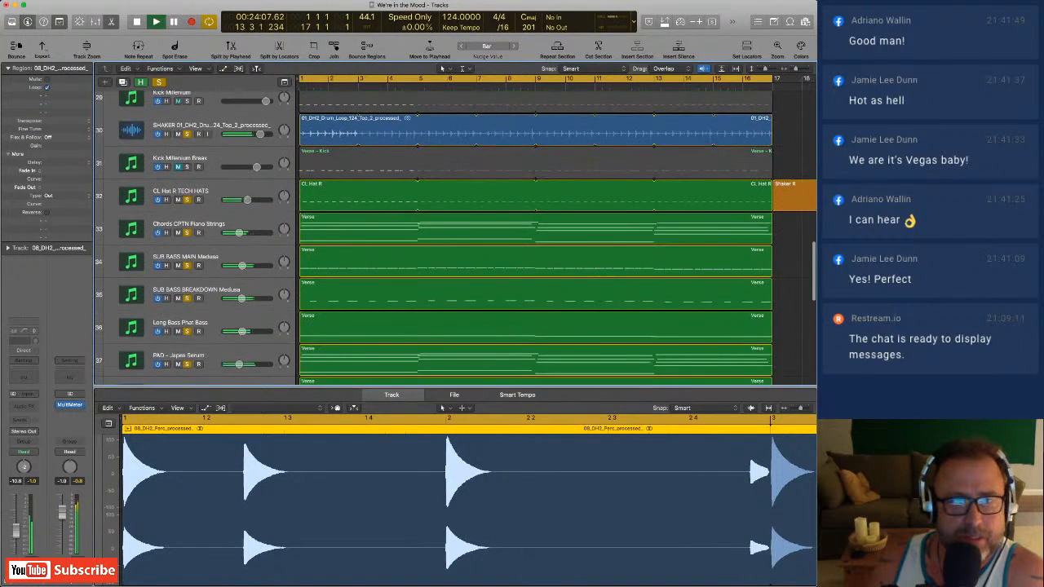
scroll(457, 236, up, 1)
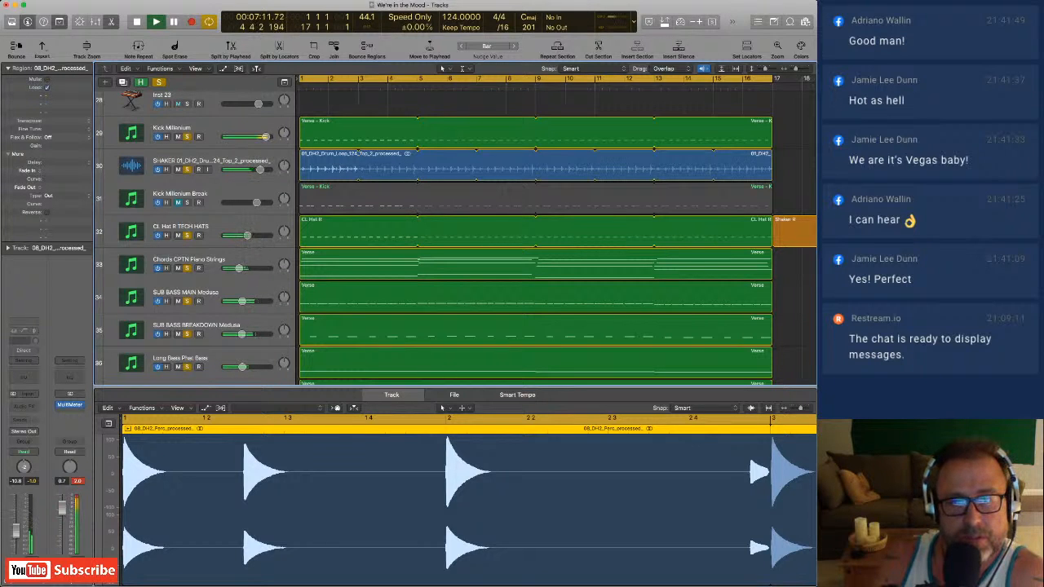
Solo the wet PL_DHV1_01_InTheMood audio track and listen to it over the full drum and synth layers.
scroll(456, 236, down, 10)
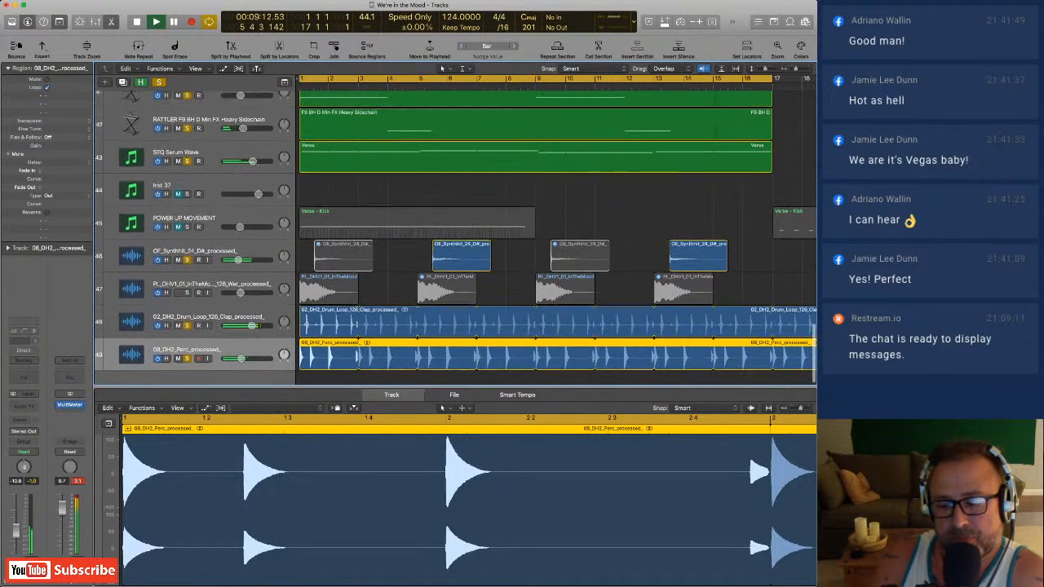
scroll(456, 237, up, 12)
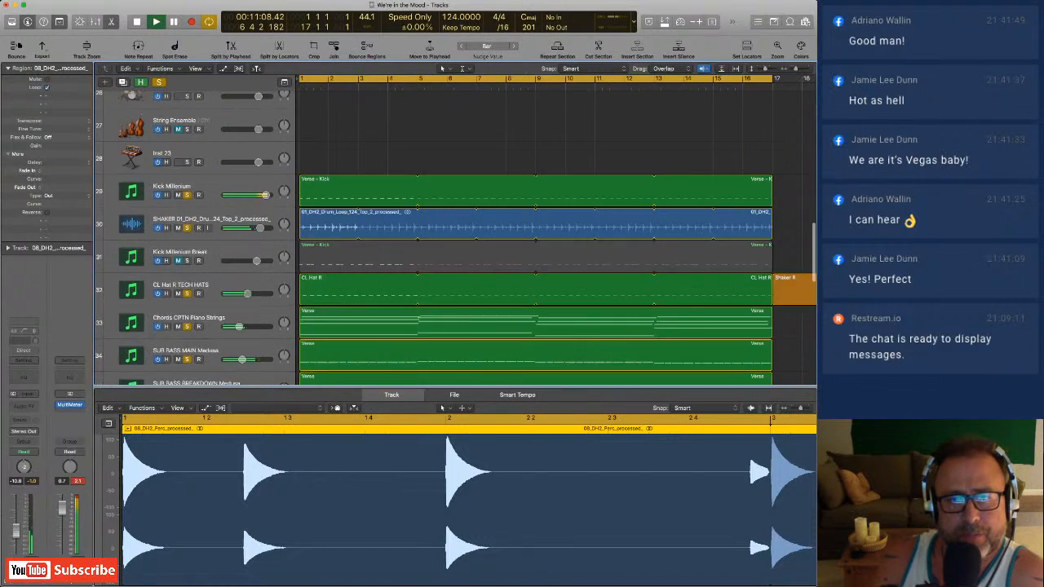
scroll(457, 236, up, 8)
scroll(457, 237, down, 14)
scroll(457, 236, up, 5)
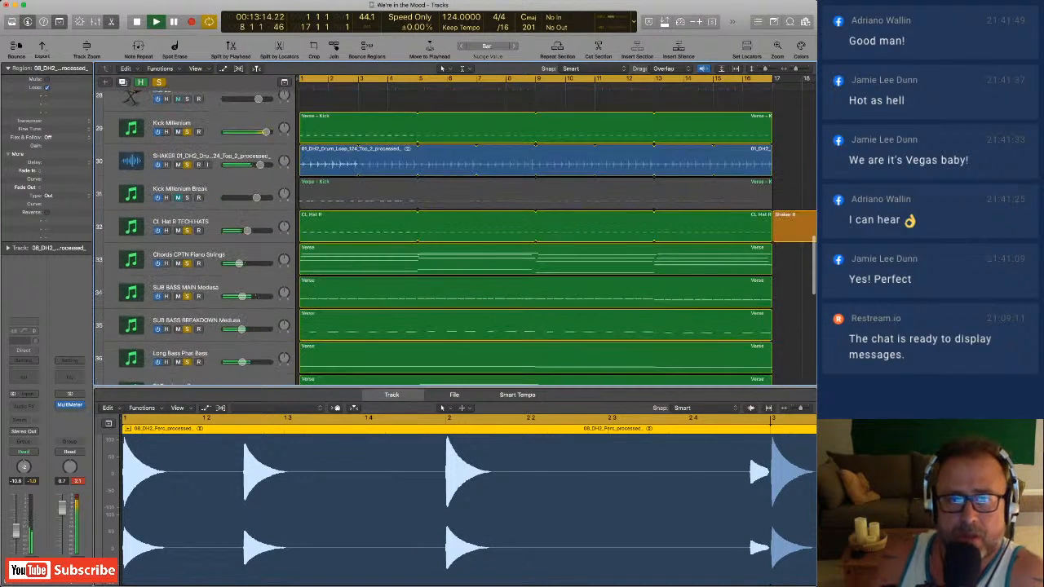
scroll(457, 236, down, 10)
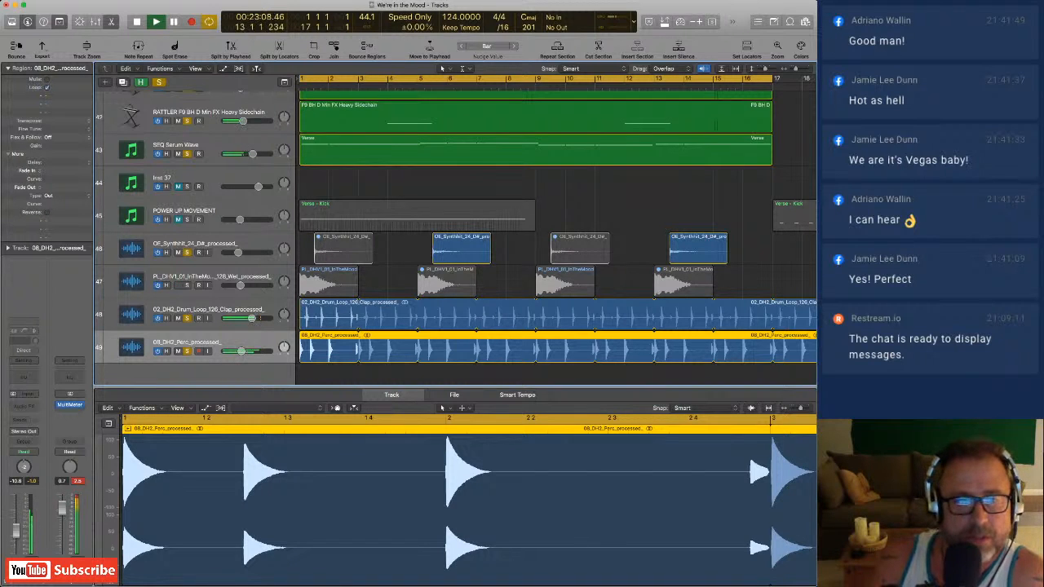
click(187, 285)
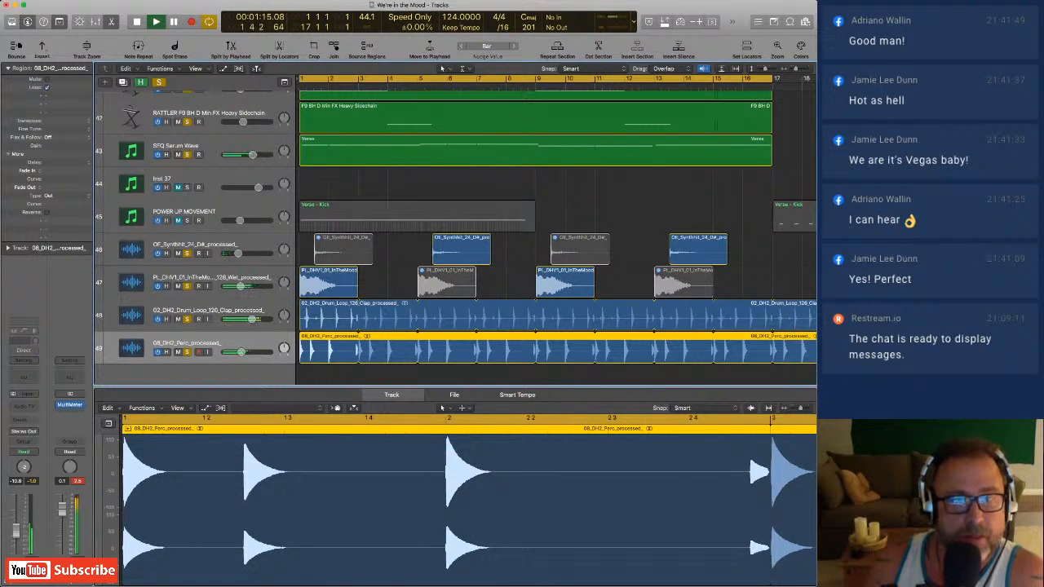
Take Chords CPTN Piano Strings out of solo while the other soloed verse tracks keep playing.
scroll(556, 236, up, 10)
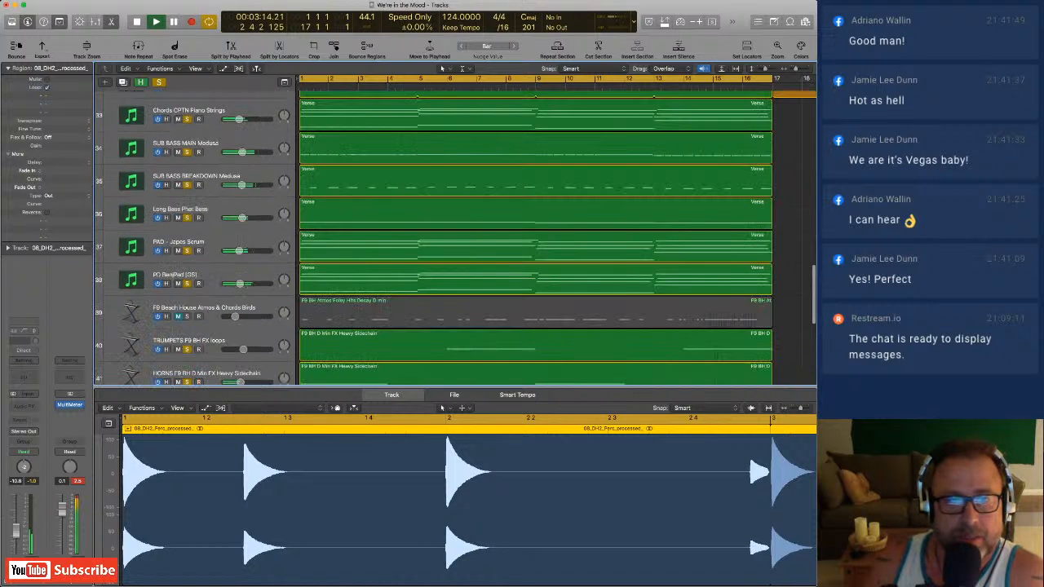
scroll(556, 236, down, 10)
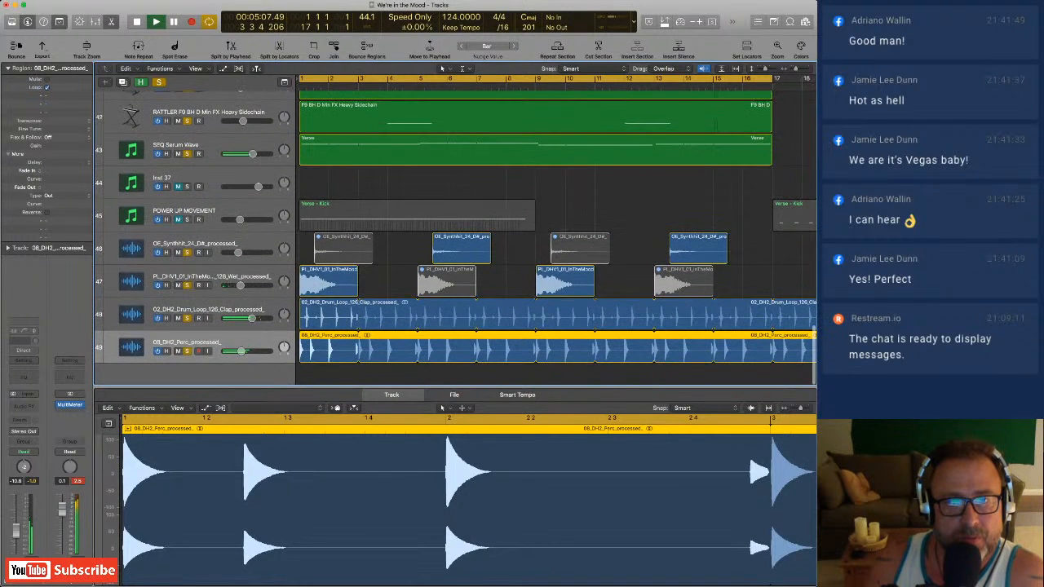
scroll(556, 236, up, 10)
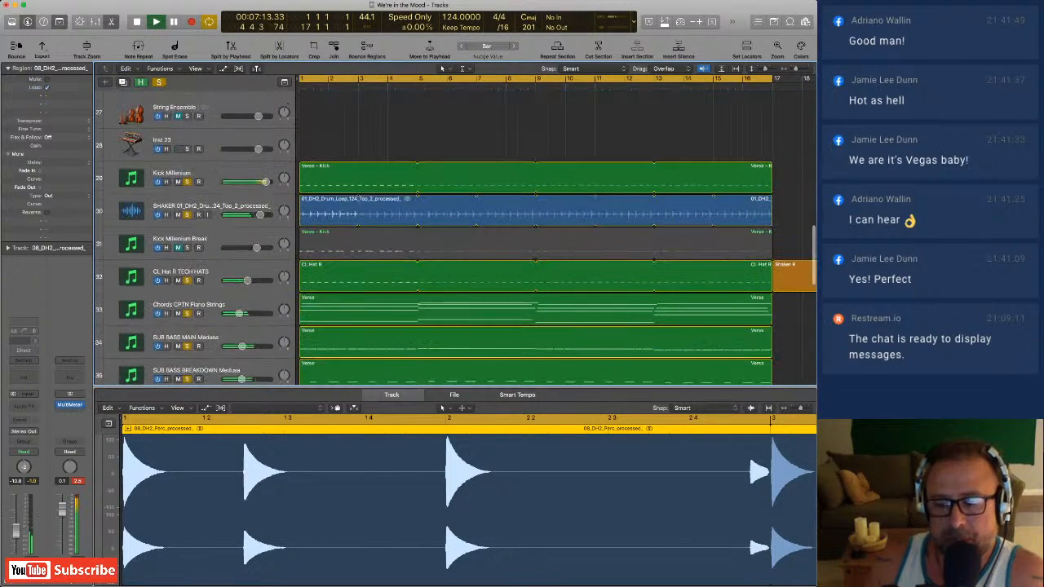
scroll(556, 236, down, 3)
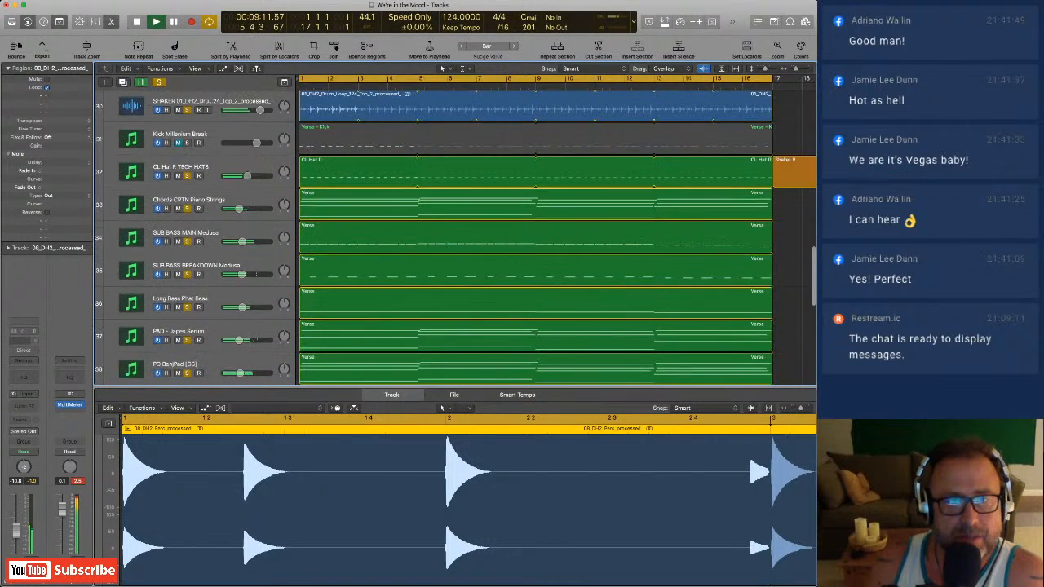
scroll(556, 236, up, 2)
scroll(556, 237, down, 1)
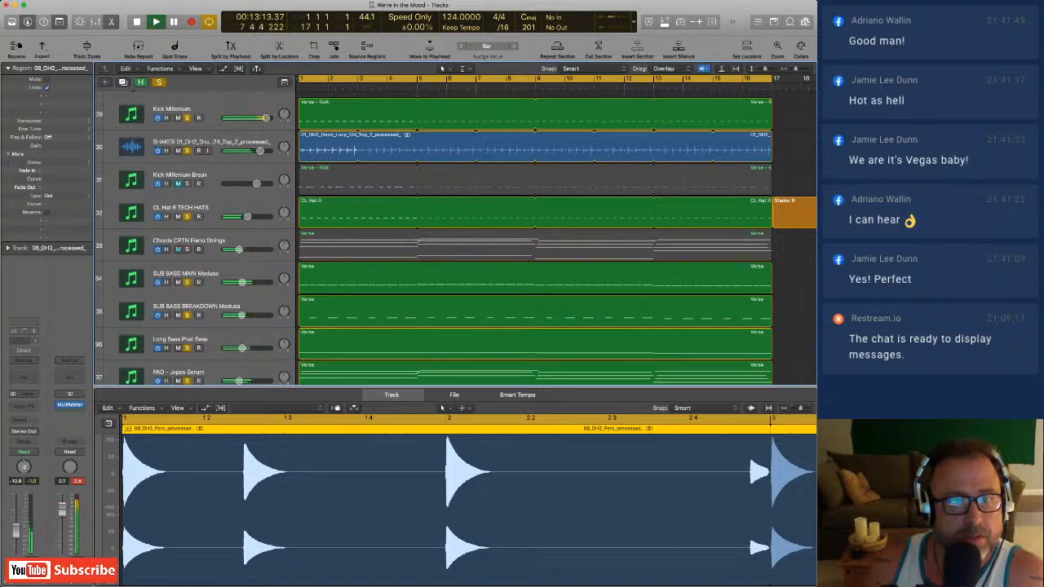
Take PAD - Japes Serum out of solo in the layered verse playback.
scroll(556, 237, down, 3)
click(187, 300)
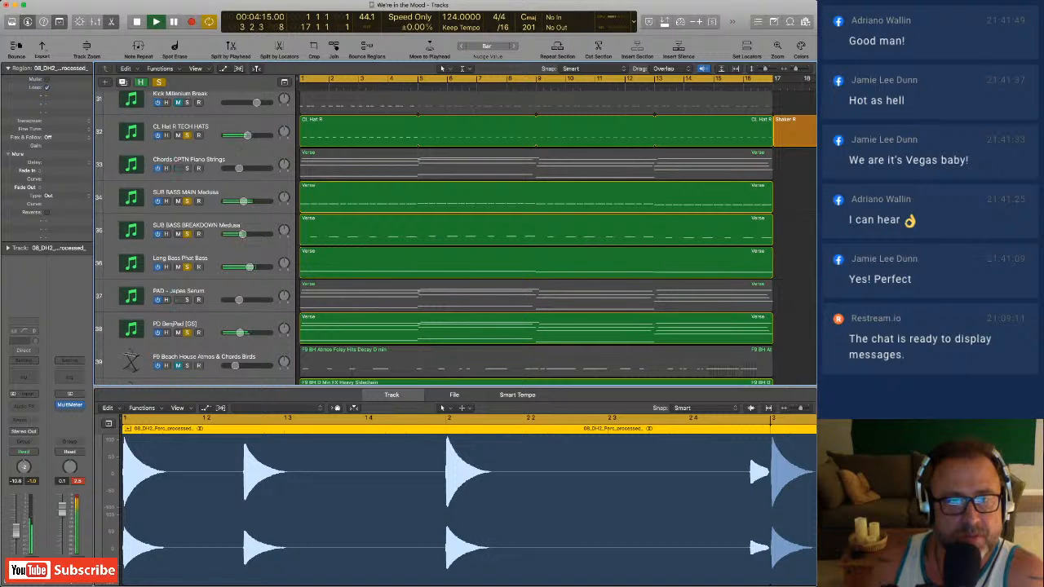
Take CL Hat R TECH HATS, SUB BASS MAIN Medusa and SUB BASS BREAKDOWN Medusa out of solo.
scroll(456, 237, down, 10)
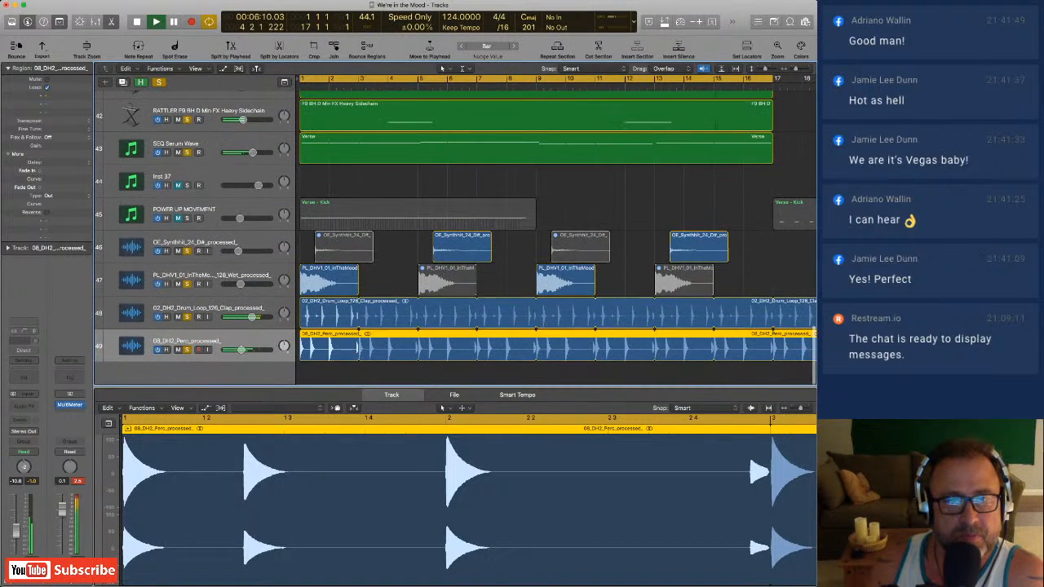
scroll(557, 236, up, 8)
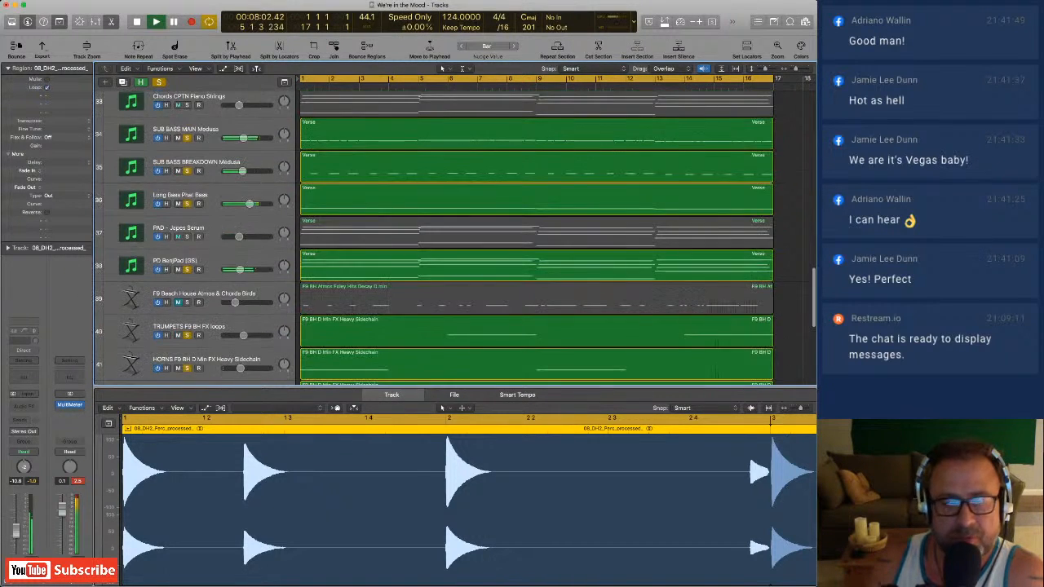
scroll(538, 237, up, 9)
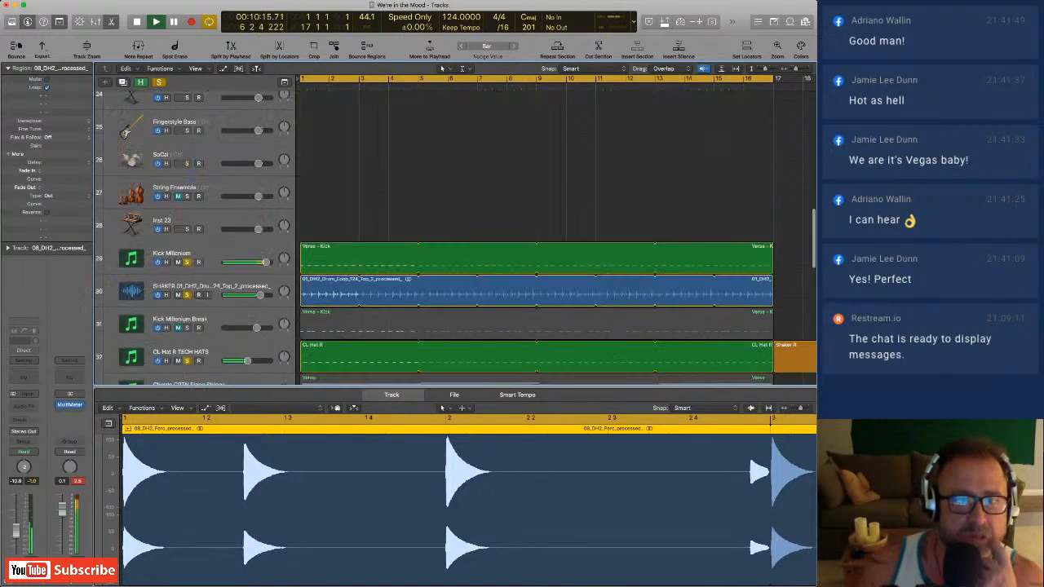
scroll(538, 237, up, 3)
scroll(538, 236, down, 8)
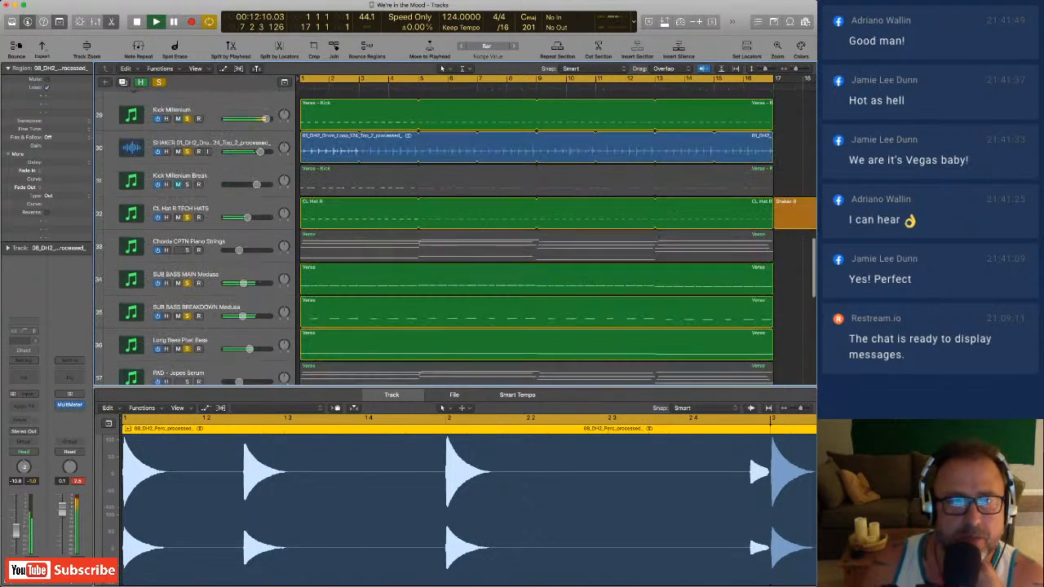
scroll(538, 236, down, 1)
scroll(538, 237, up, 3)
scroll(538, 236, down, 4)
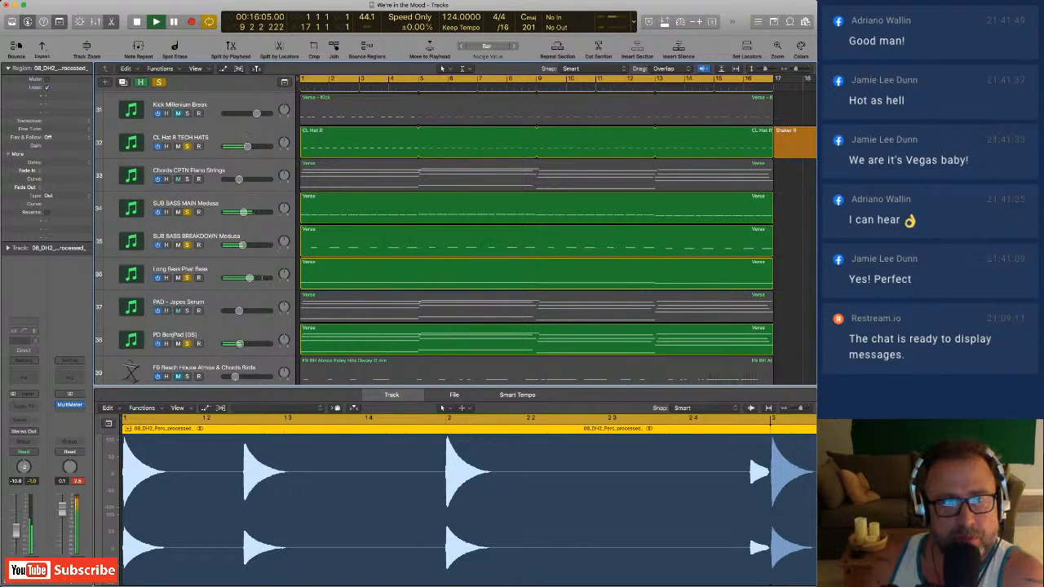
click(187, 146)
click(187, 212)
click(187, 245)
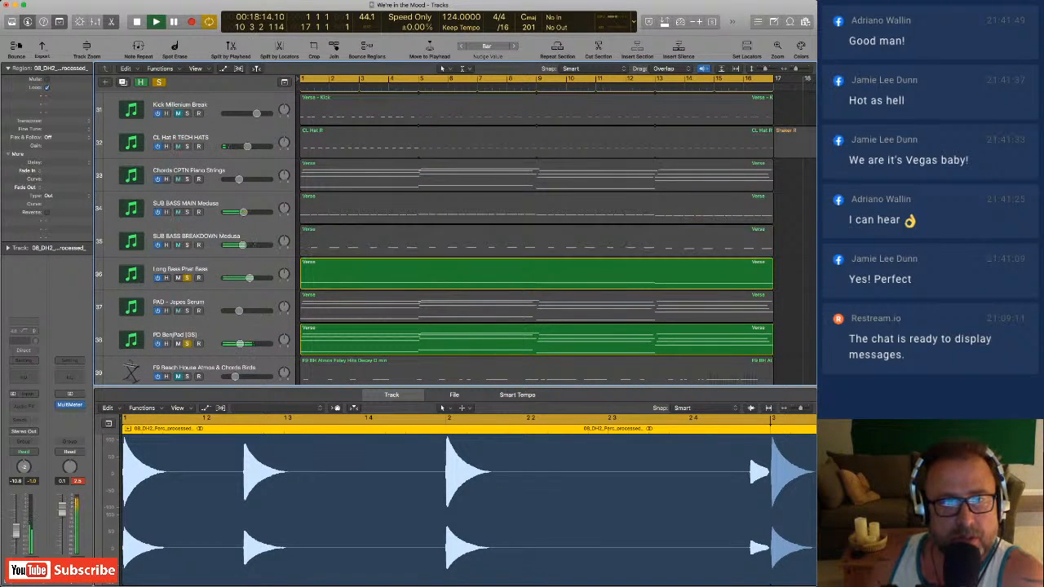
Solo SUB BASS BREAKDOWN Medusa and SUB BASS MAIN Medusa again under the Long Bass Phat Bass.
scroll(538, 236, down, 1)
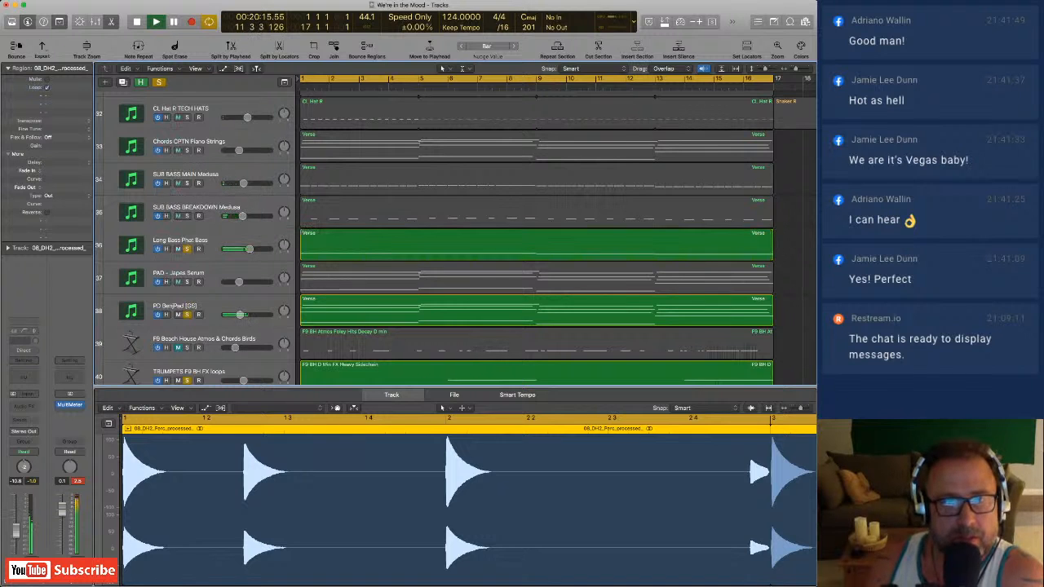
click(187, 216)
click(187, 183)
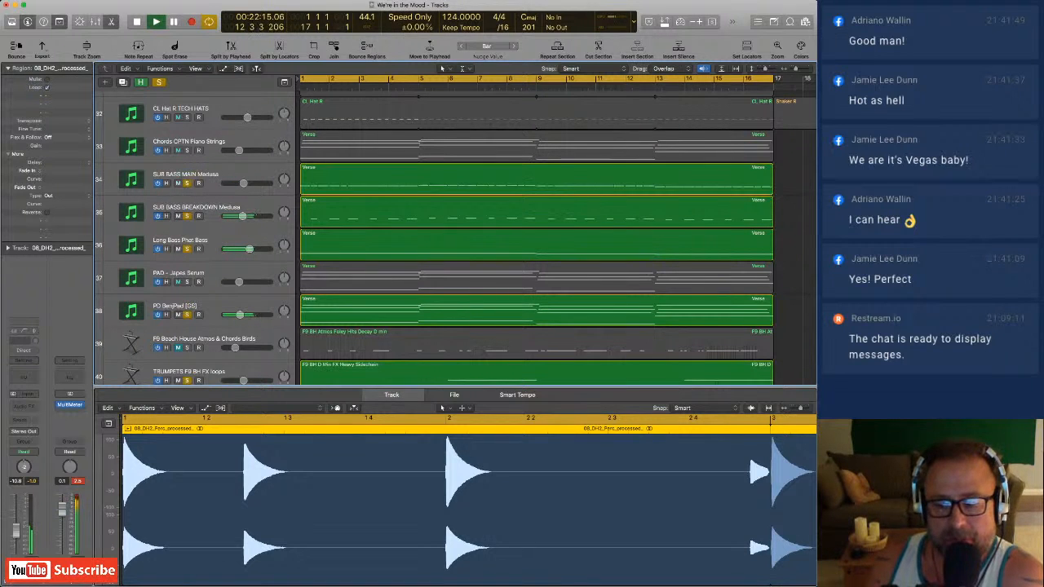
Solo PAD - Japes Serum again and listen to it together with the three bass tracks and PD BenjPad.
scroll(457, 236, down, 1)
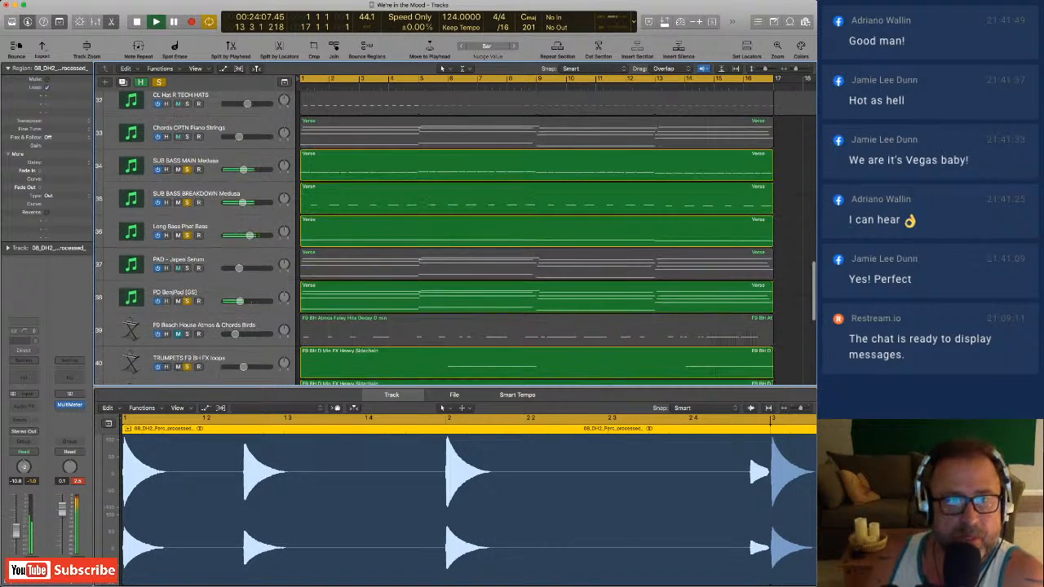
scroll(457, 237, down, 1)
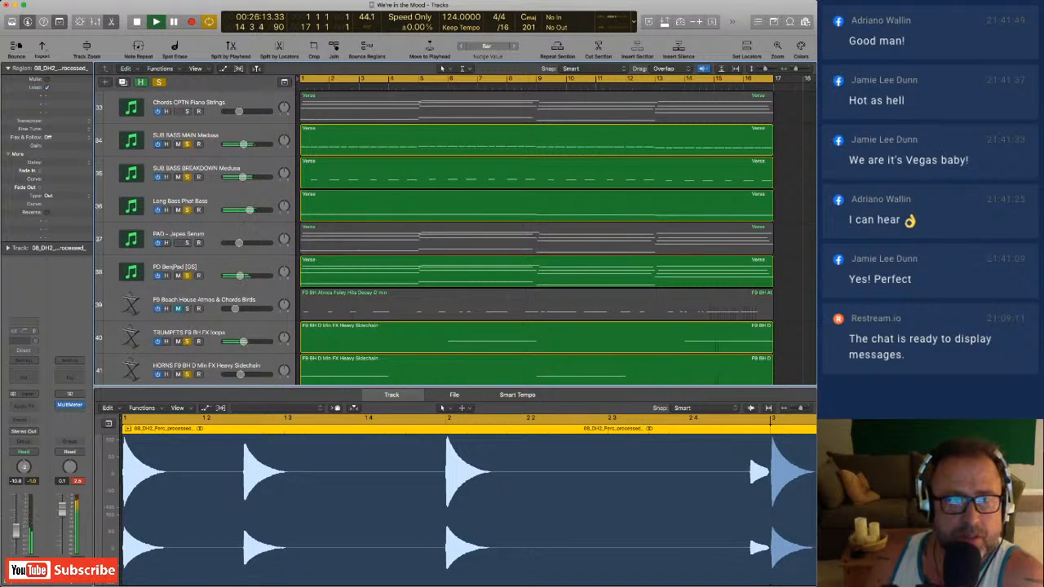
click(187, 242)
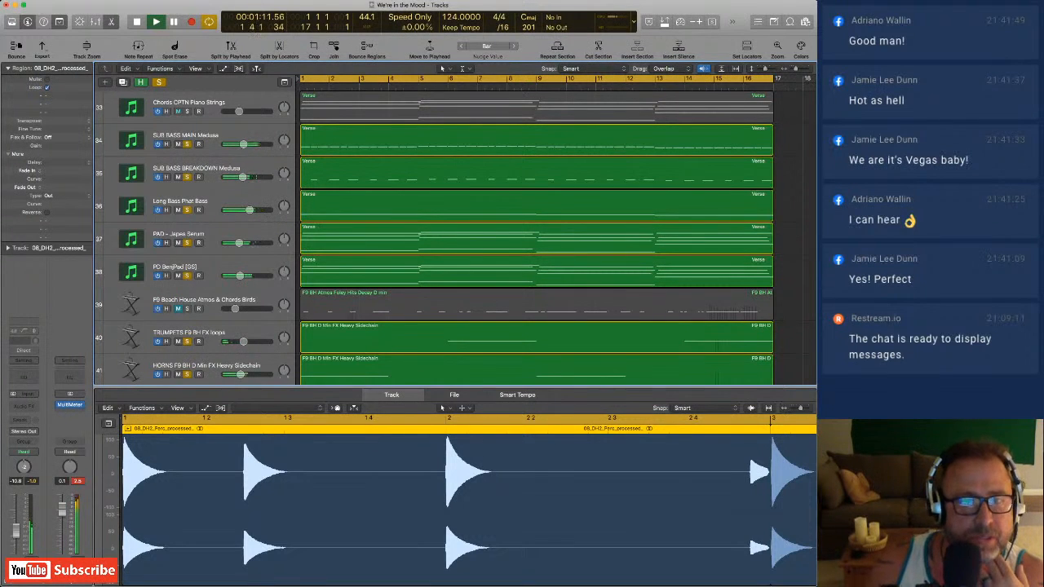
Take SEQ Serum Wave and the F9 BH RATTLER, HORNS and TRUMPETS tracks out of solo.
scroll(456, 236, down, 5)
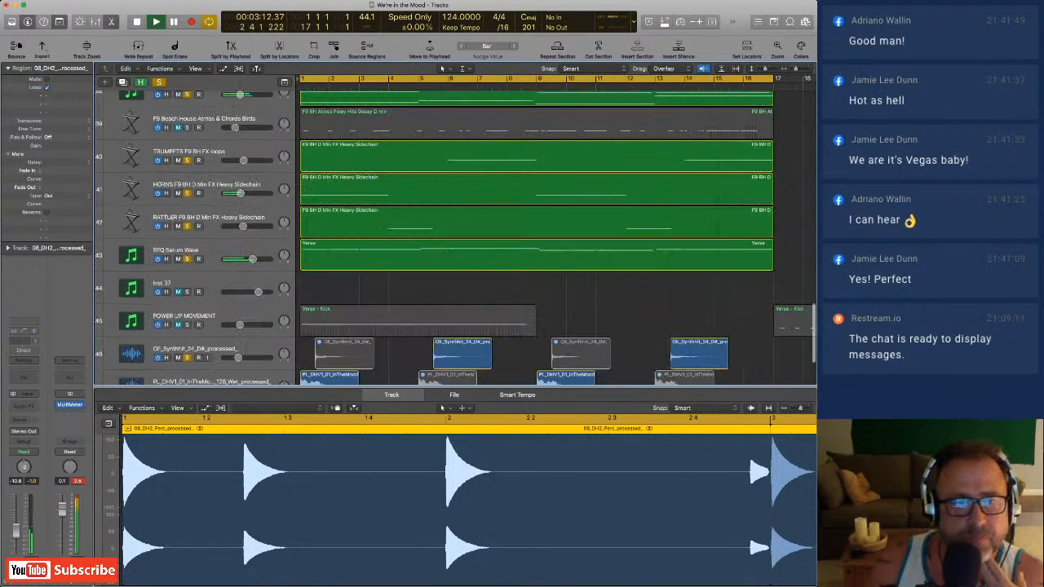
key(m)
key(m)
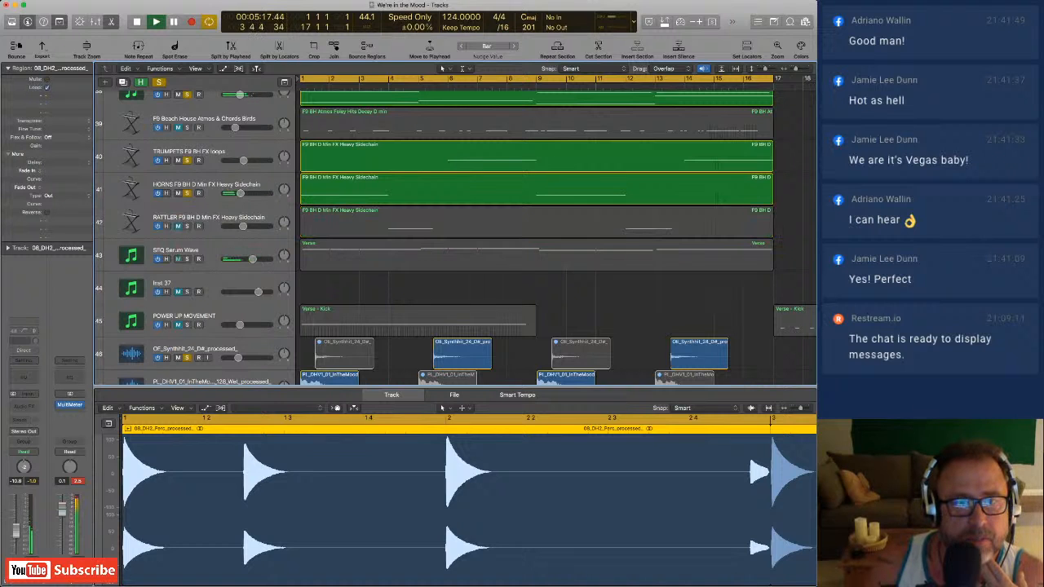
key(m)
key(Up)
key(m)
Take both pad tracks, PD BenjPad [GS] and PAD - Japes Serum, out of solo and bring PAD - Japes Serum back in.
scroll(457, 236, up, 3)
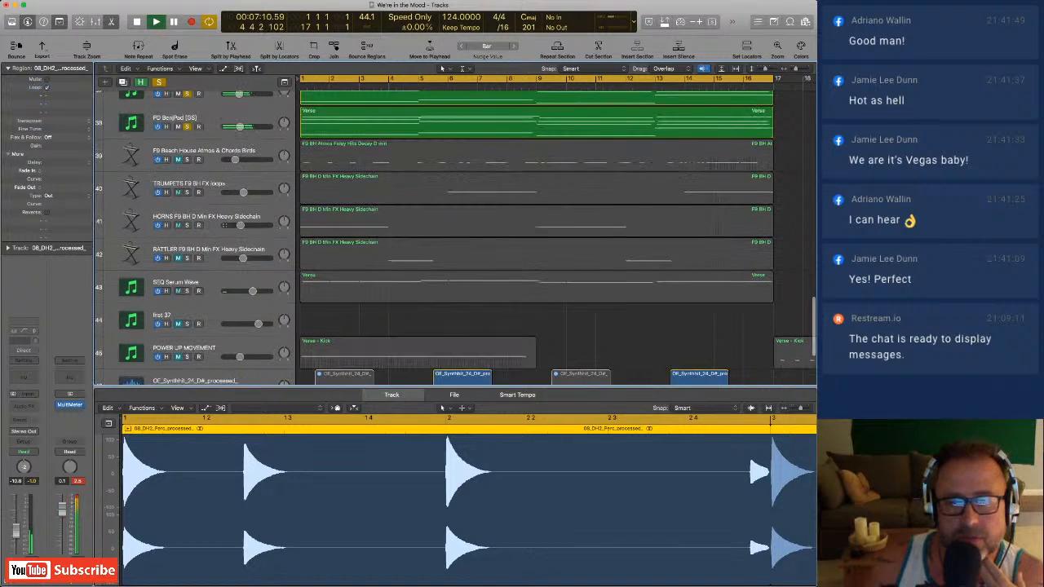
scroll(435, 237, up, 1)
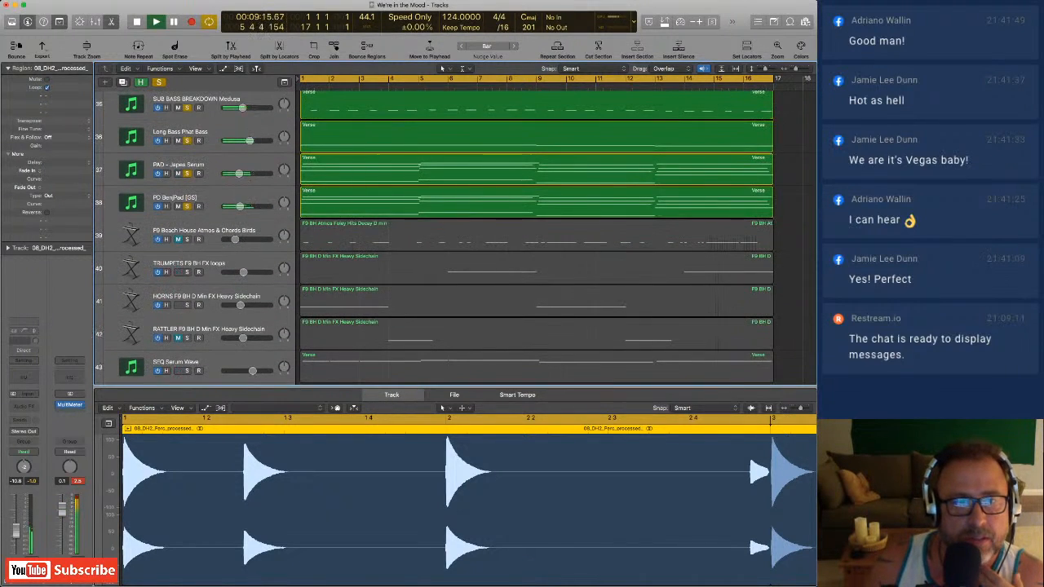
key(m)
key(Up)
key(m)
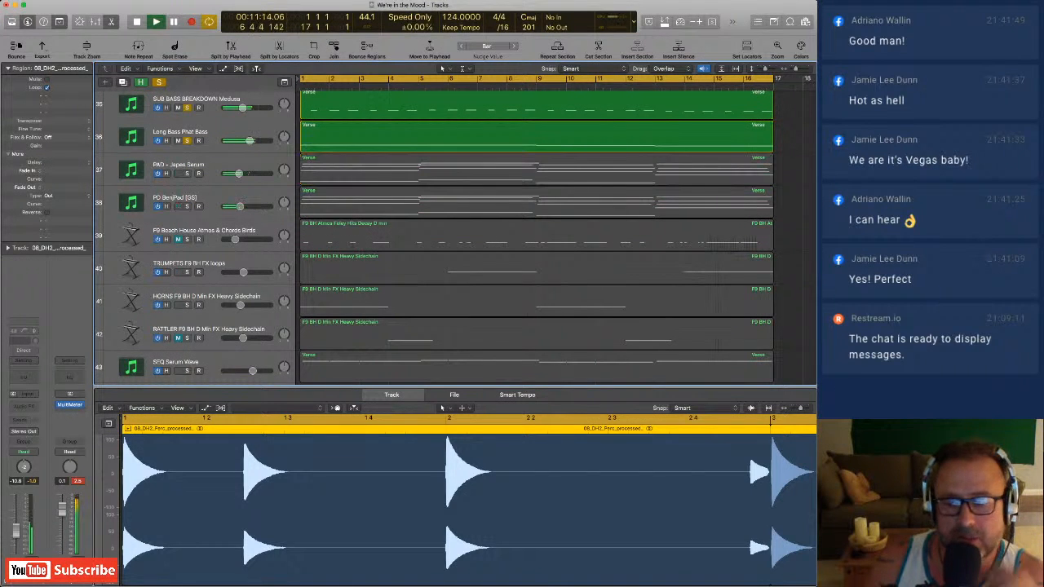
key(m)
Take the SHAKER 01_DH2 drum loop track out of solo while Kick Millenium and the basses keep playing.
scroll(455, 236, up, 1)
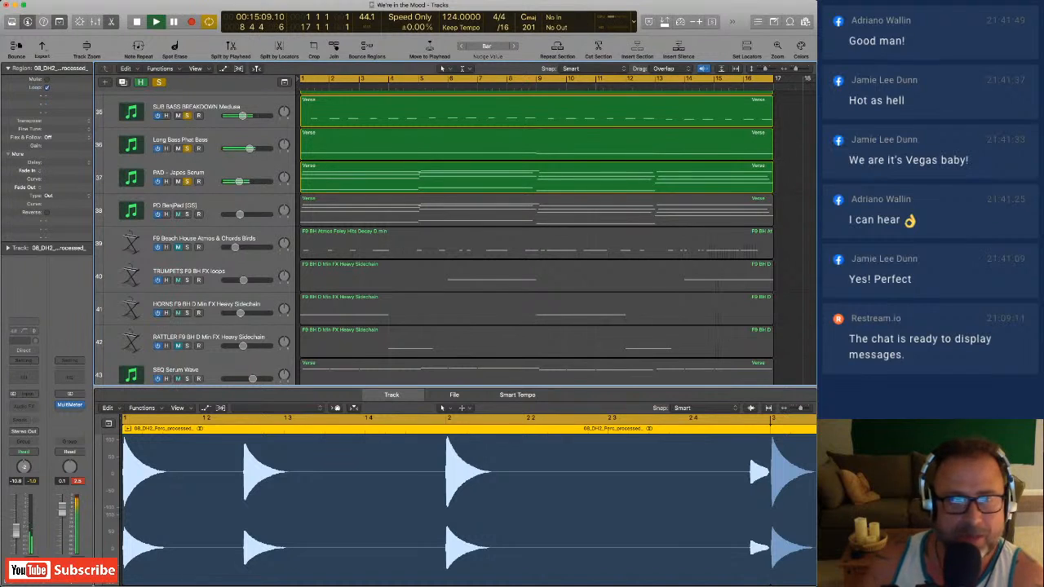
scroll(455, 236, up, 6)
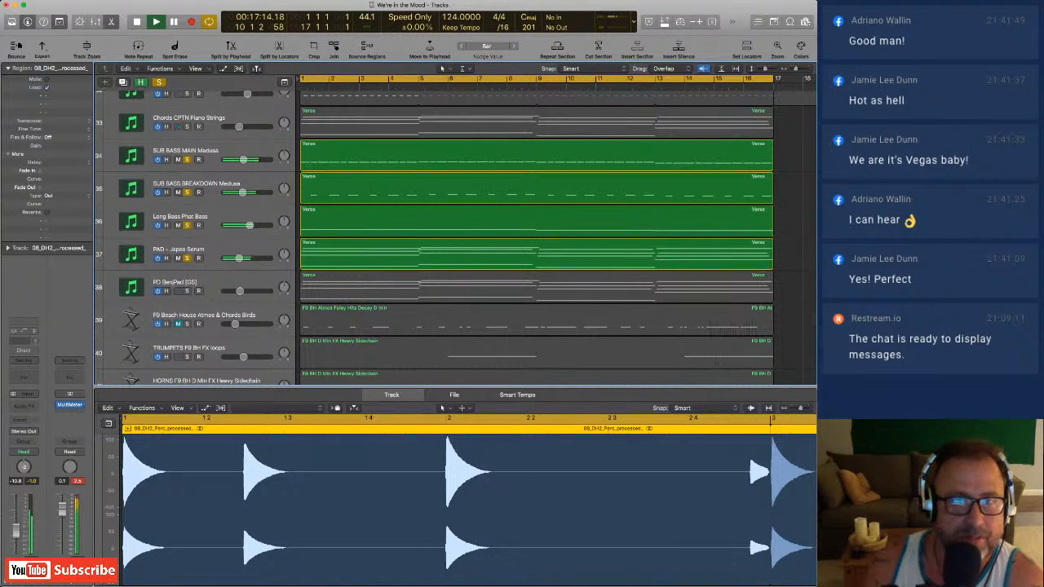
scroll(455, 236, up, 10)
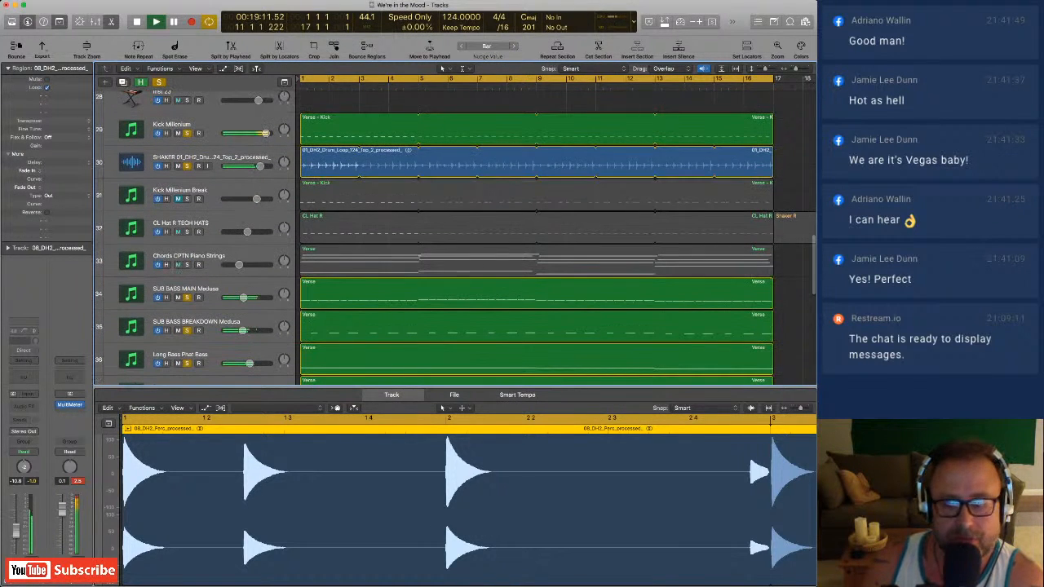
key(m)
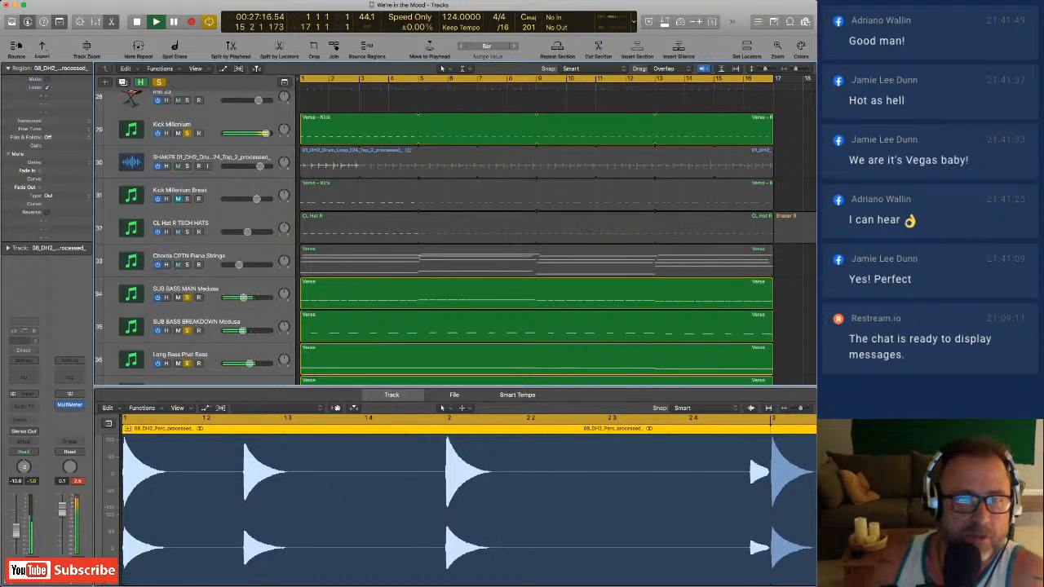
Select the tracks one after another from Kick Millenium down to the bass tracks and examine their regions in the editor.
scroll(456, 237, down, 10)
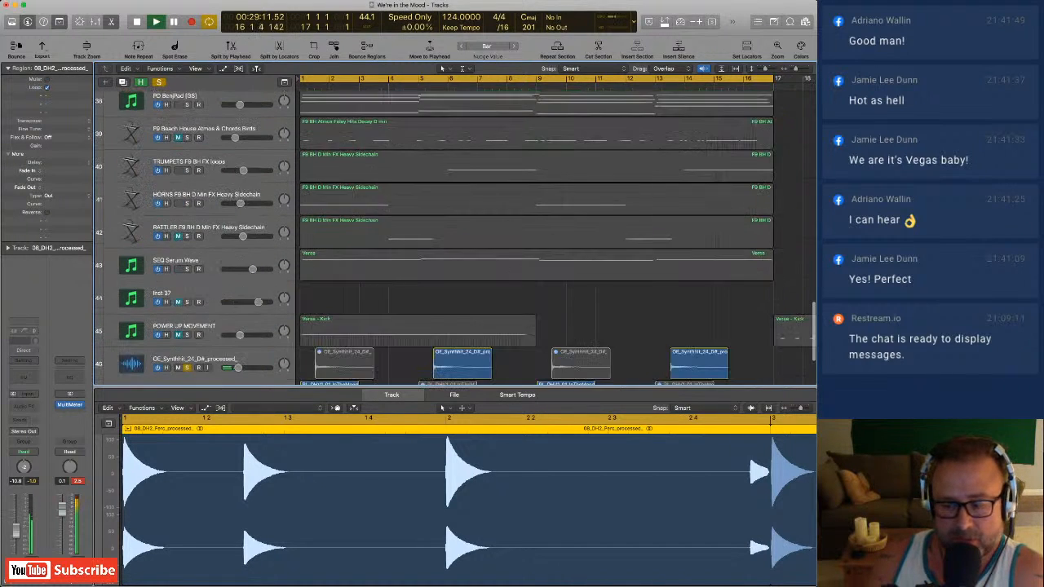
scroll(456, 236, up, 6)
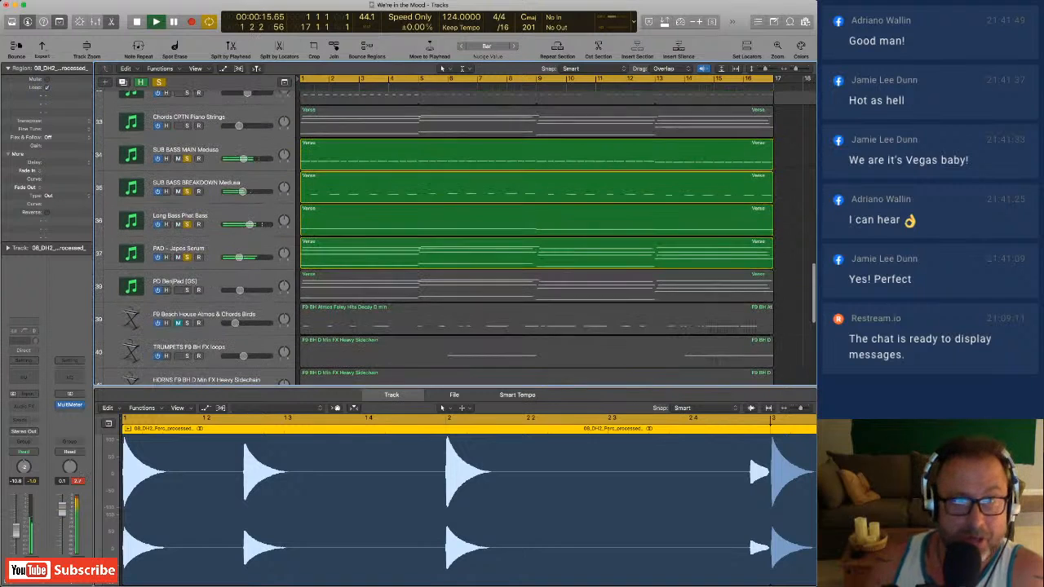
scroll(456, 237, up, 7)
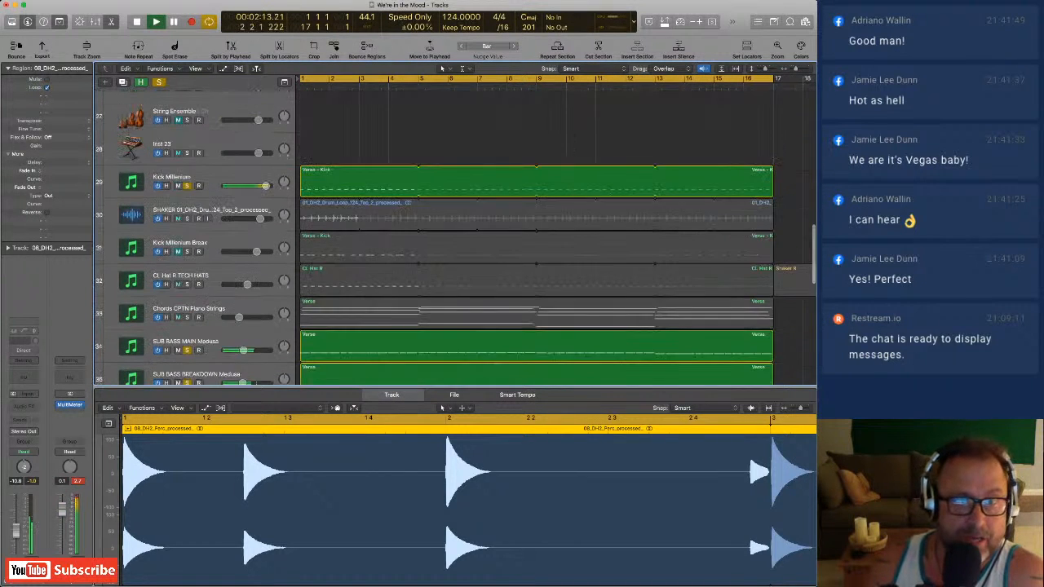
click(456, 209)
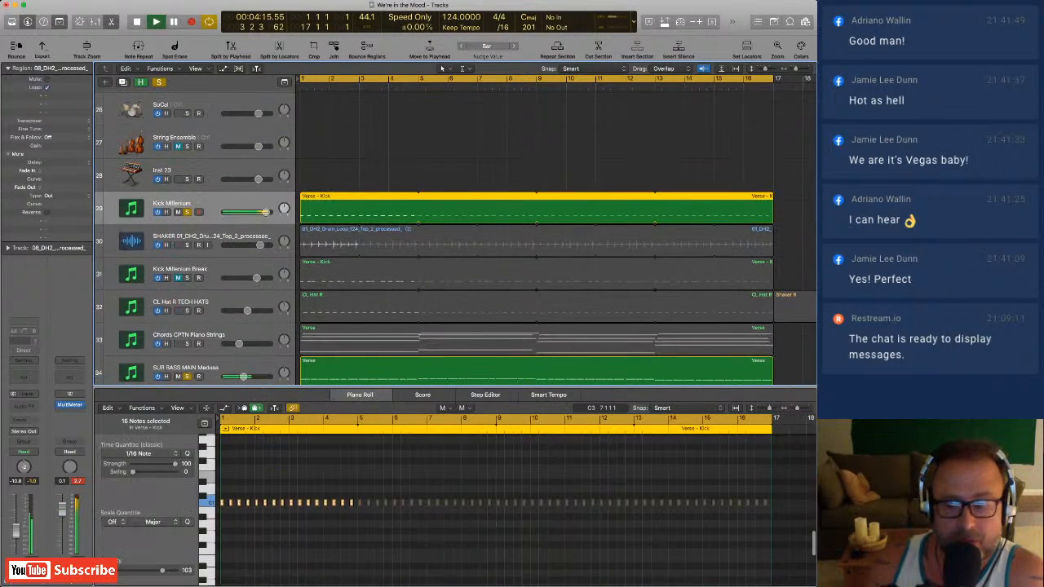
click(456, 242)
key(Down)
key(Down)
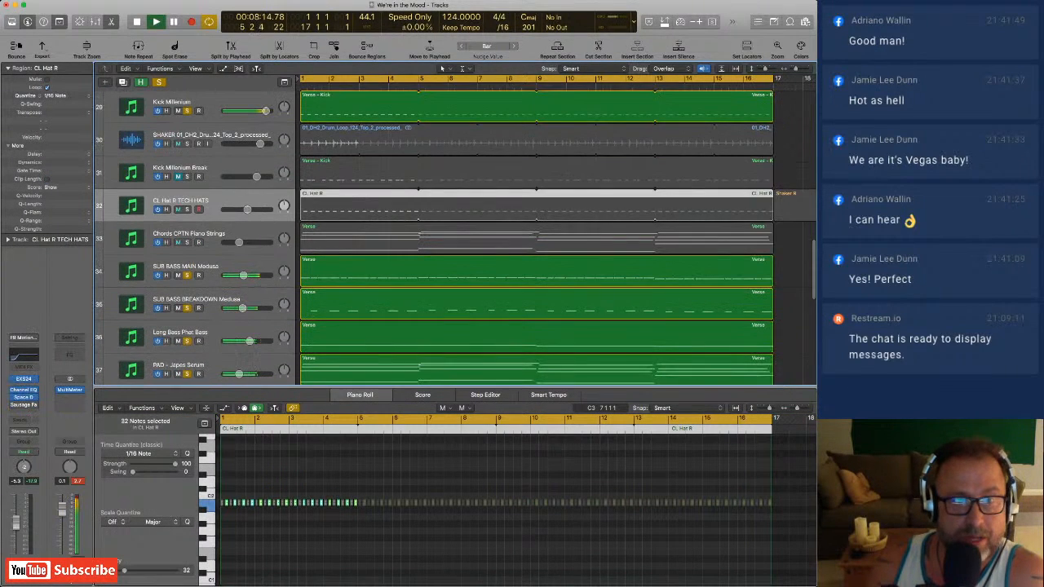
key(Down)
key(Down)
key(Down)
key(Down)
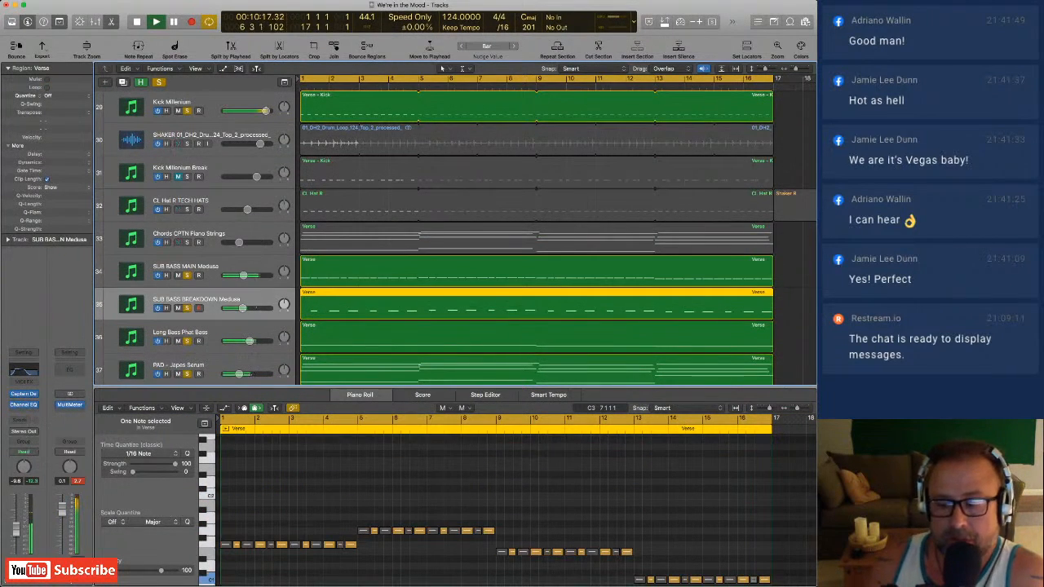
Take the 02_DH2 clap drum loop and the 08_DH2 percussion track out of solo.
scroll(530, 236, down, 10)
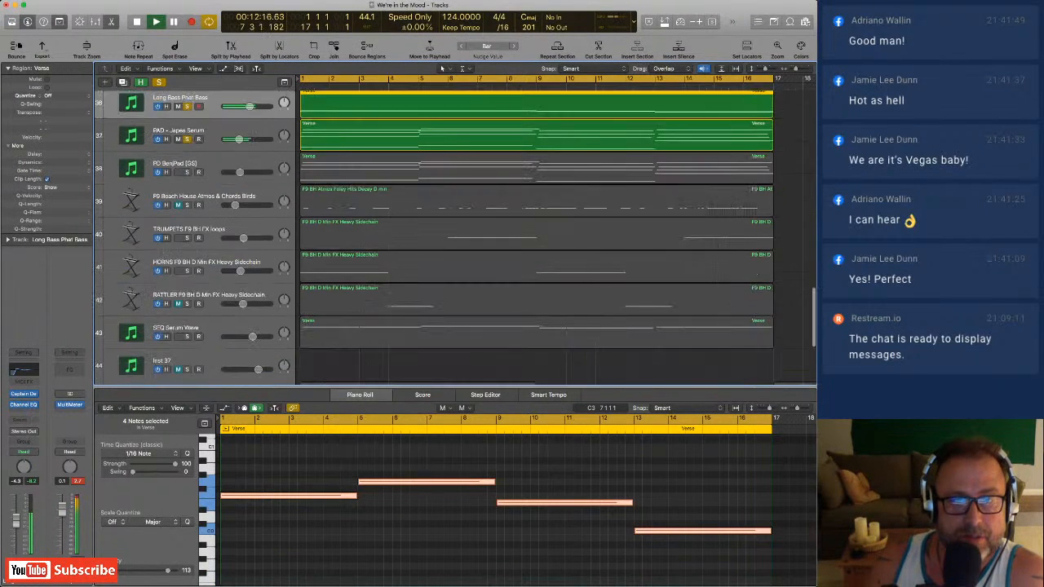
scroll(530, 236, down, 2)
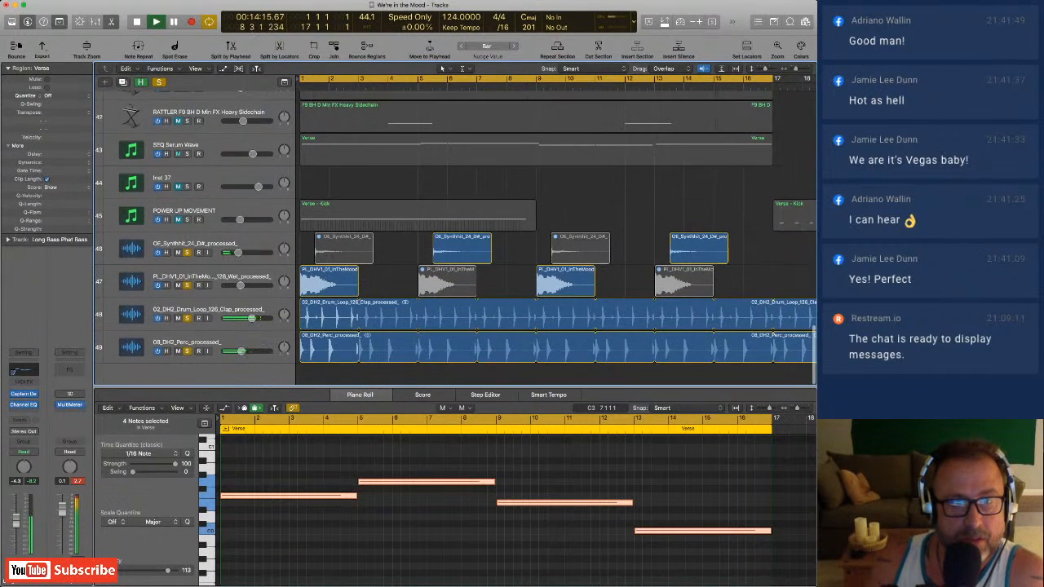
click(187, 318)
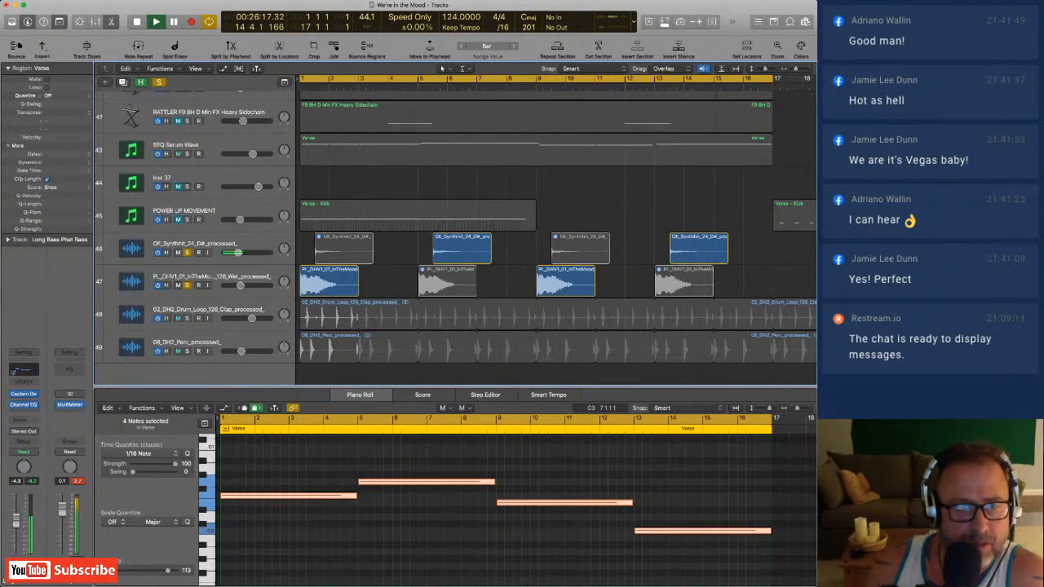
Select the wet PL_DHV1_01_InTheMood track and take it and the Synthhit_24_D# track out of solo.
click(214, 281)
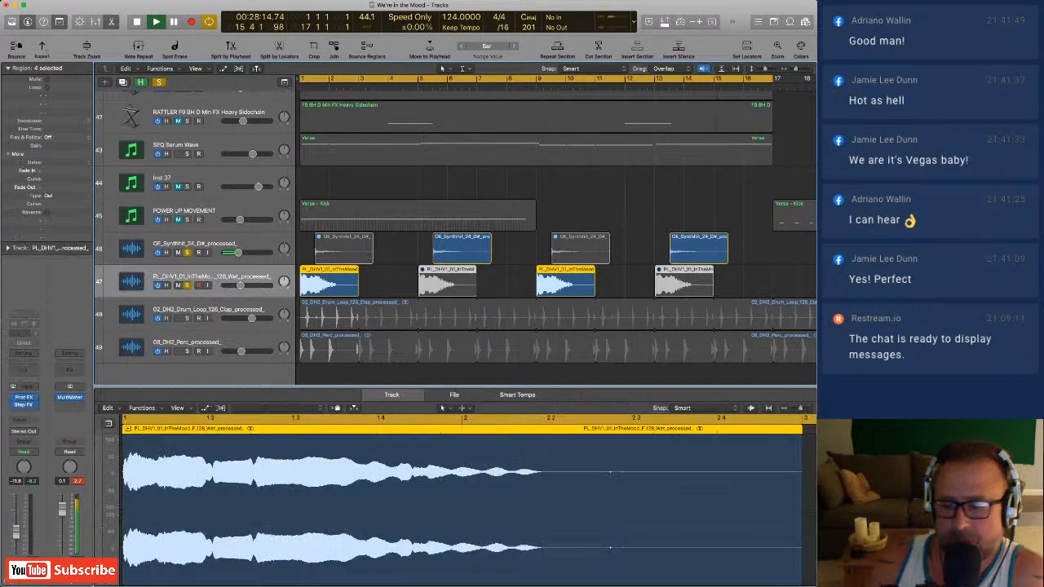
click(187, 253)
click(187, 285)
Take Long Bass Phat Bass, SUB BASS BREAKDOWN Medusa and SUB BASS MAIN Medusa out of solo.
scroll(196, 270, up, 3)
scroll(457, 236, up, 6)
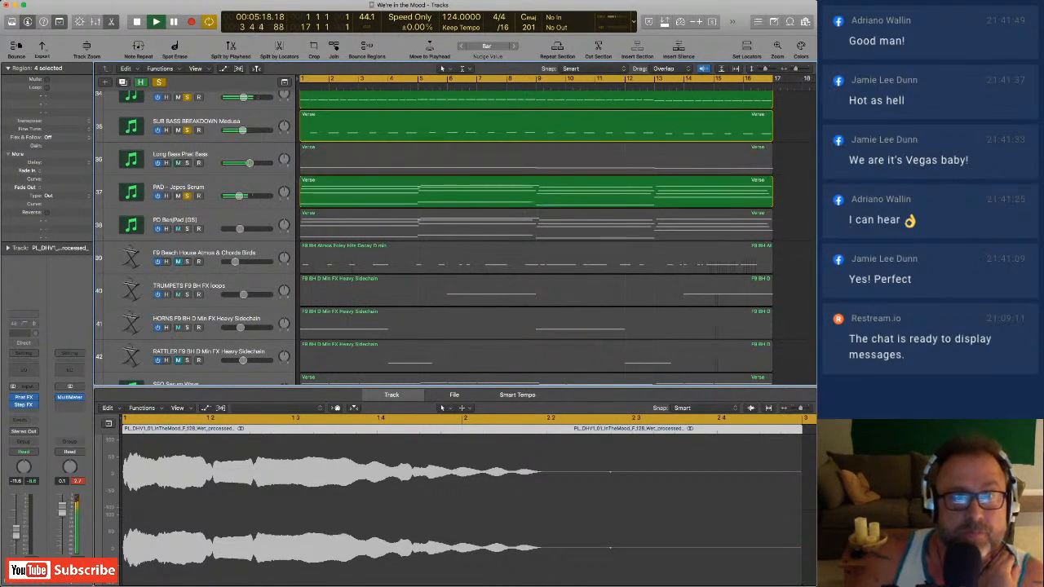
scroll(456, 237, up, 3)
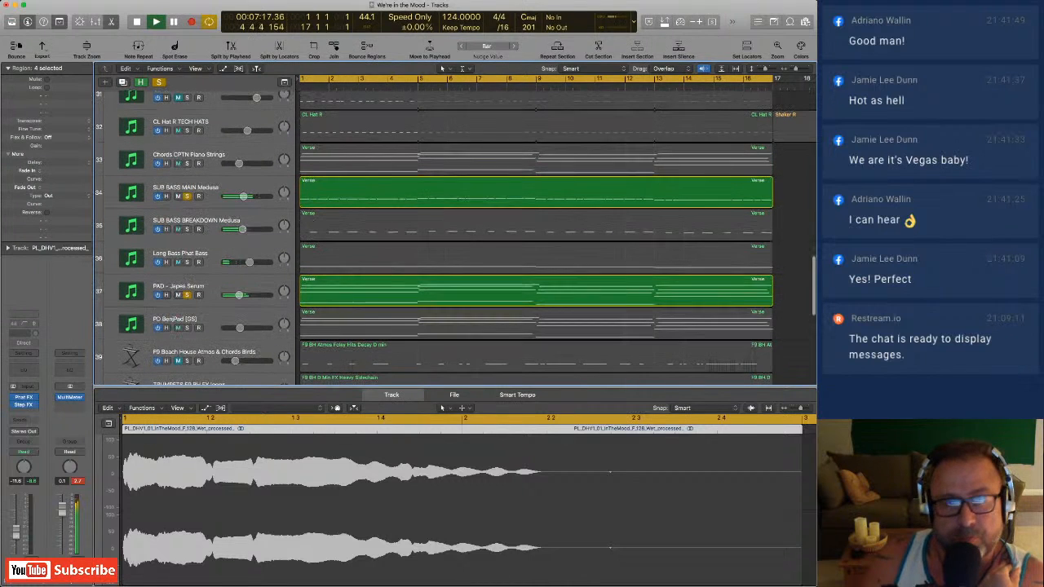
click(186, 196)
Take Kick Millenium out of solo and check the audio tracks at the end of the track list.
scroll(187, 196, up, 5)
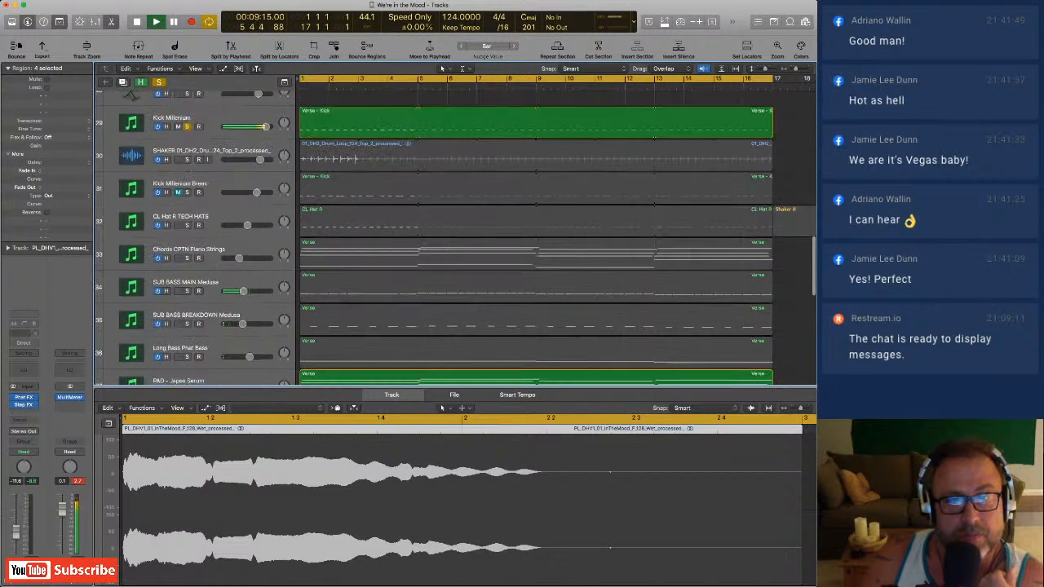
click(187, 167)
scroll(187, 167, down, 5)
scroll(457, 236, down, 12)
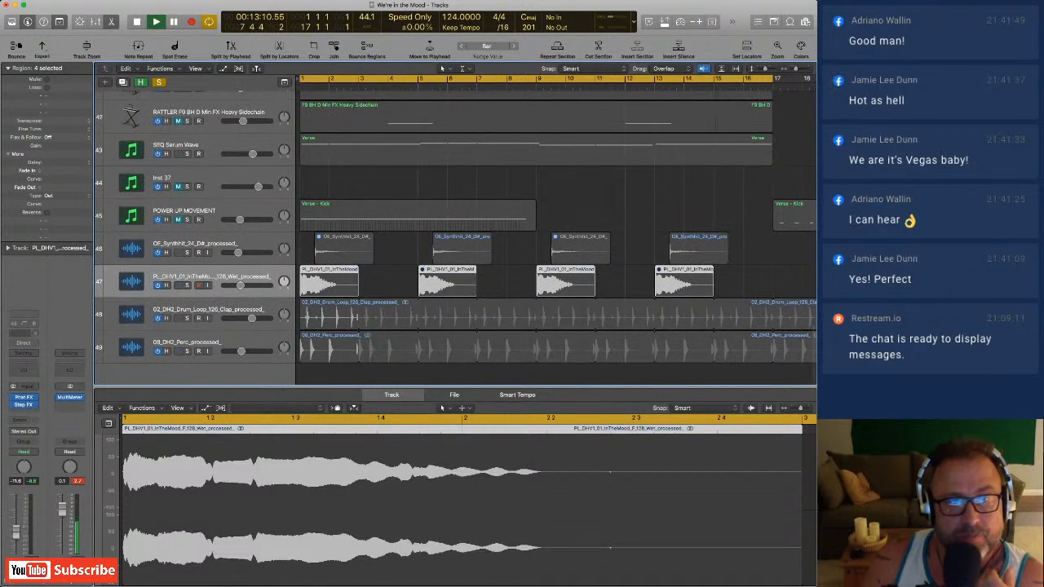
Solo the 02_DH2 clap drum loop and the 08_DH2 percussion track, and add the wet PL_DHV1_01_InTheMood track to the solo.
click(187, 318)
click(187, 350)
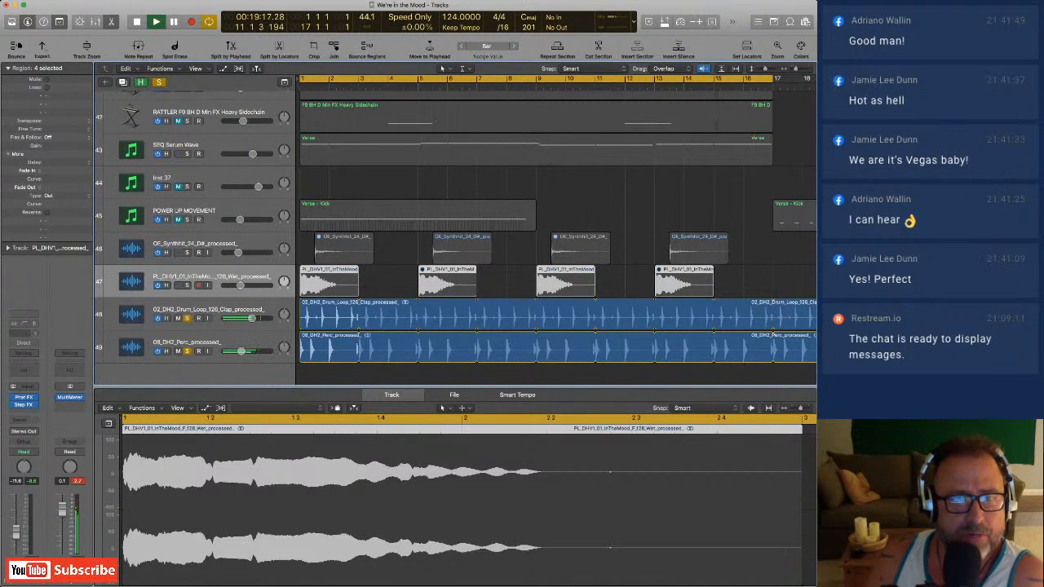
click(186, 285)
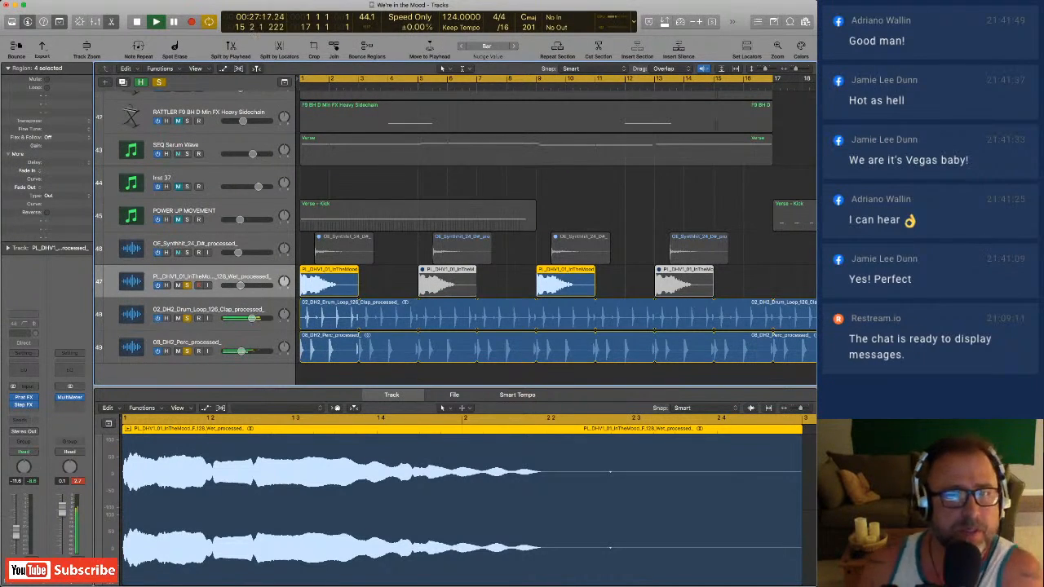
Take the wet PL_DHV1_01_InTheMood, 02_DH2 clap loop and 08_DH2 percussion tracks out of solo so the full verse plays.
key(s)
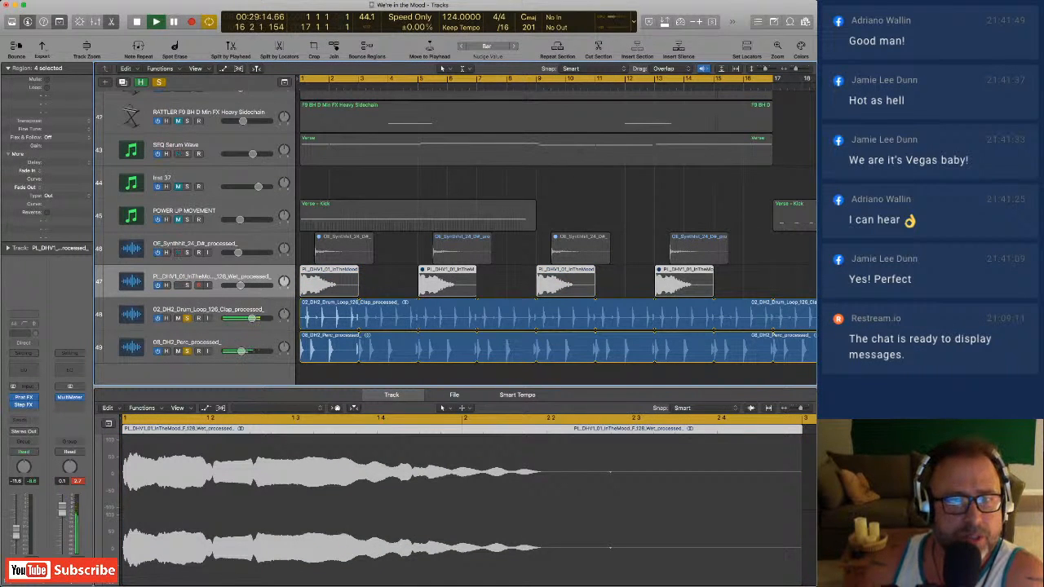
key(s)
click(187, 352)
scroll(187, 352, up, 8)
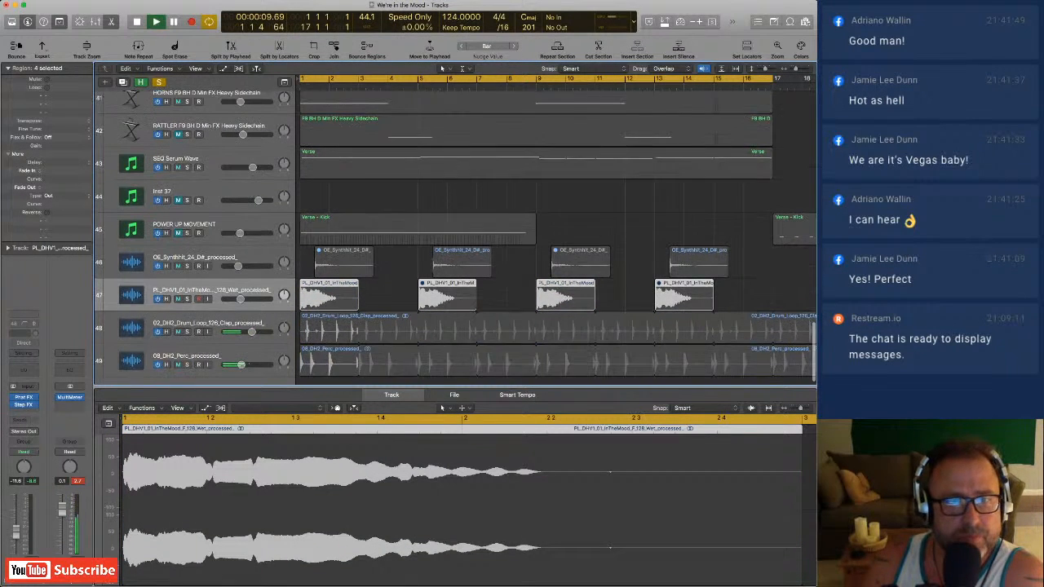
click(186, 223)
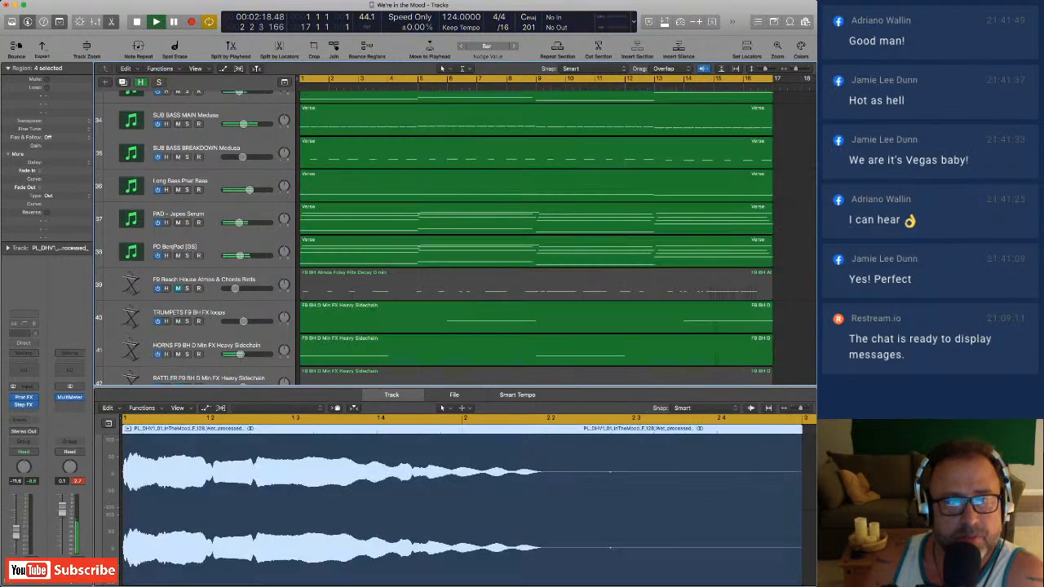
Look over the verse tracks from Kick Millenium down to the wet PL_DHV1_01_InTheMood track while the full mix plays.
scroll(187, 222, up, 1)
scroll(456, 237, up, 6)
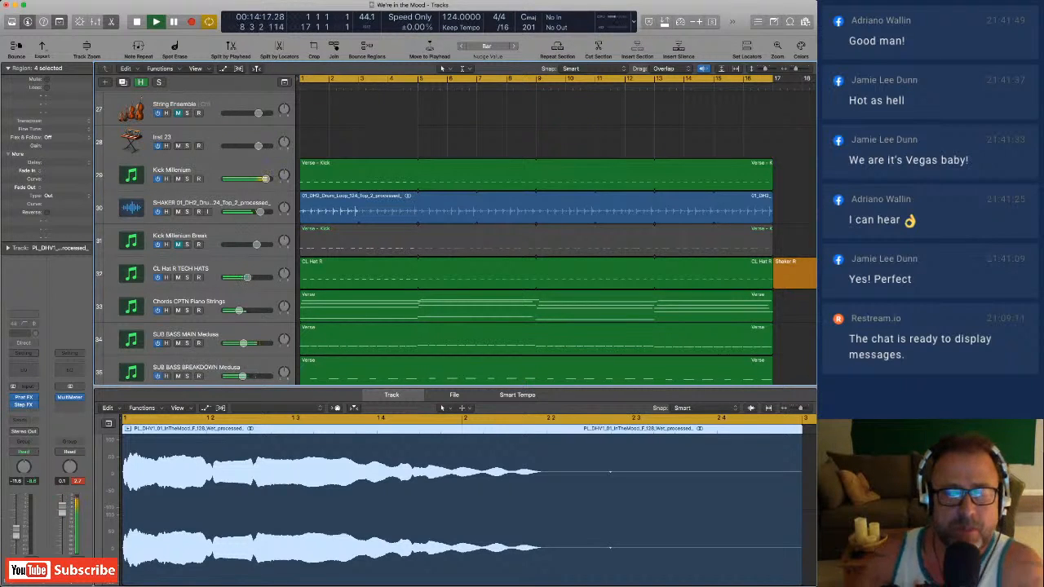
scroll(538, 236, down, 3)
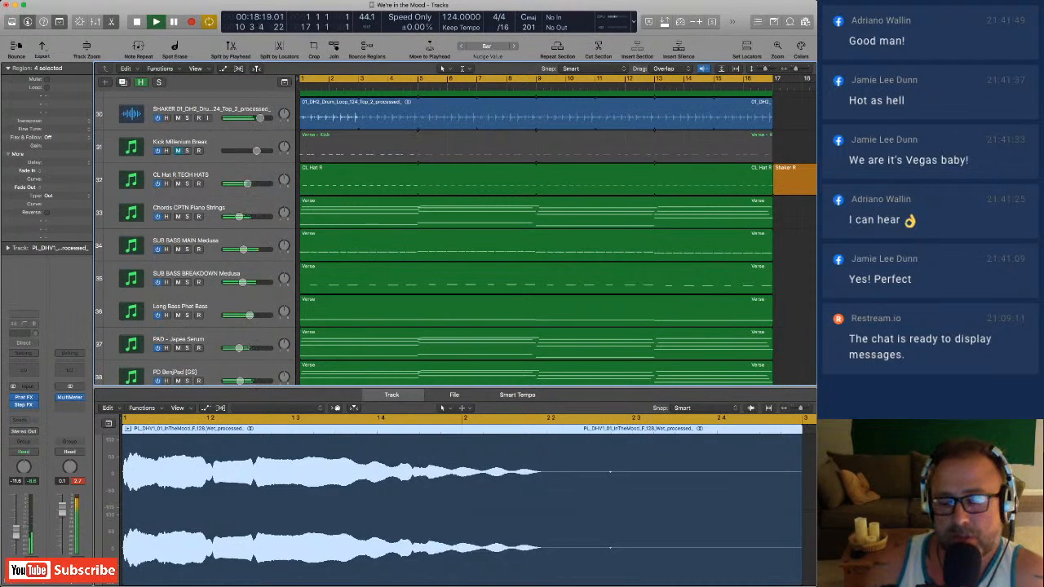
scroll(536, 237, down, 6)
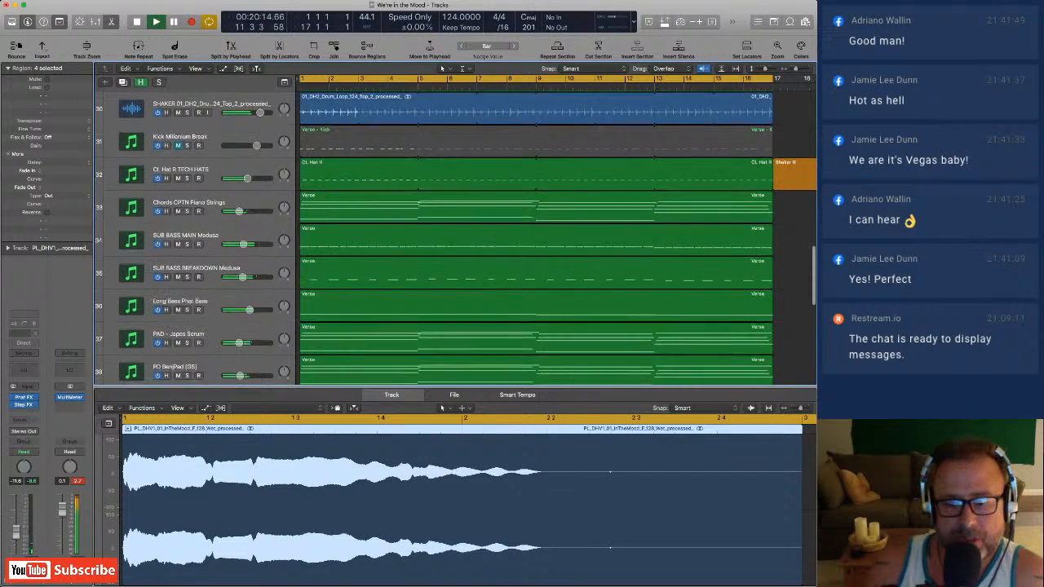
scroll(538, 236, down, 6)
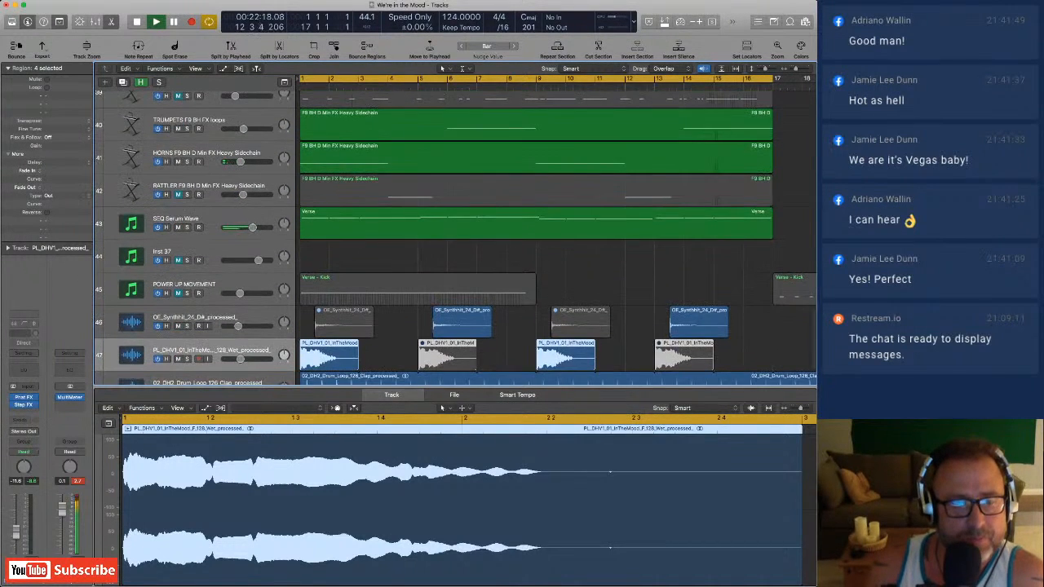